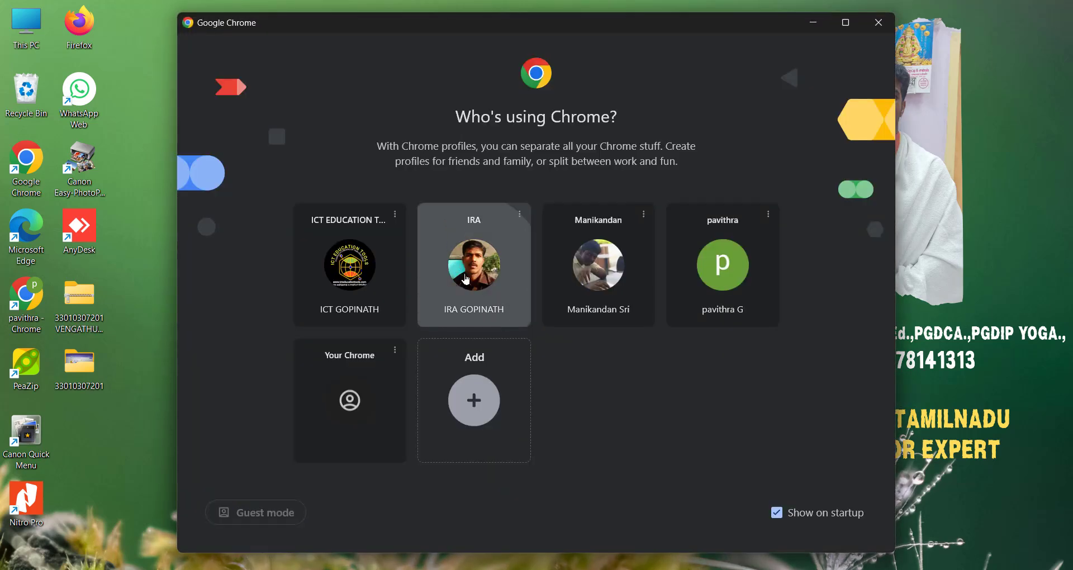
Step: Open the second Chrome profile in the profile chooser and load the site trb1.ucanapply.com
left_click(466, 279)
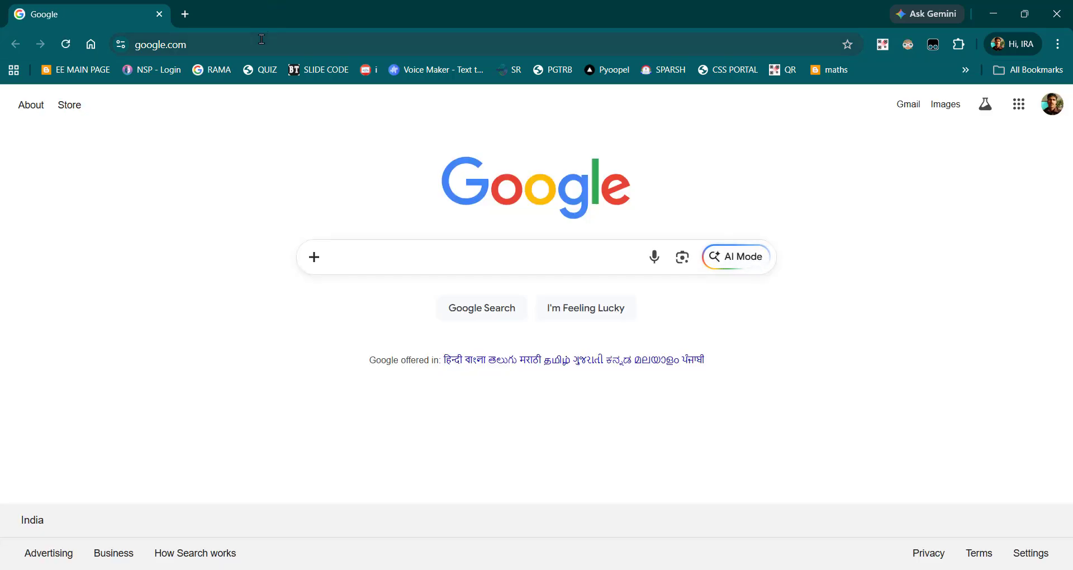
left_click(261, 39)
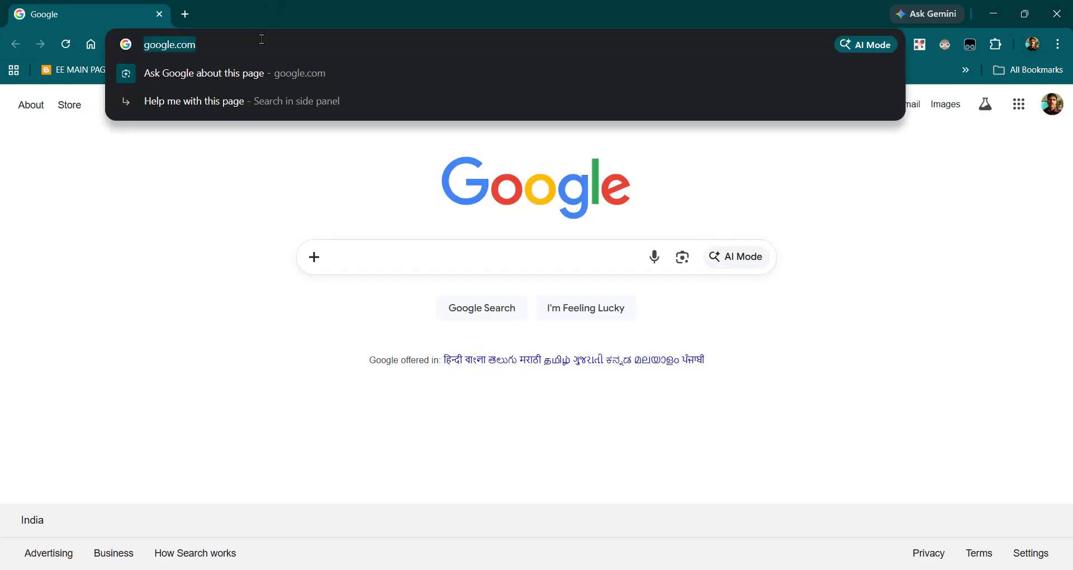
type("TRB1.ucanapply")
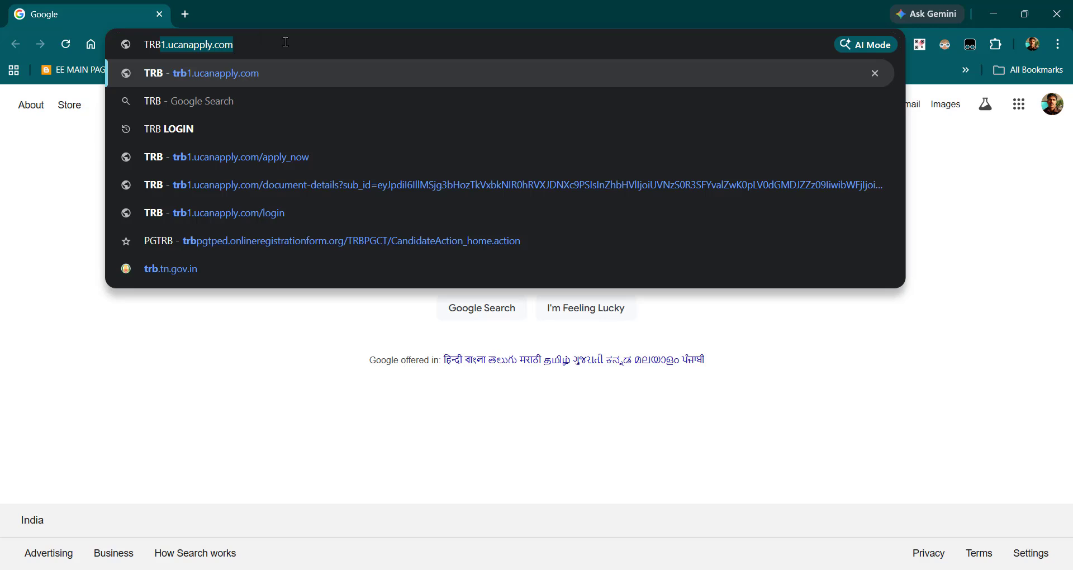
key("Right")
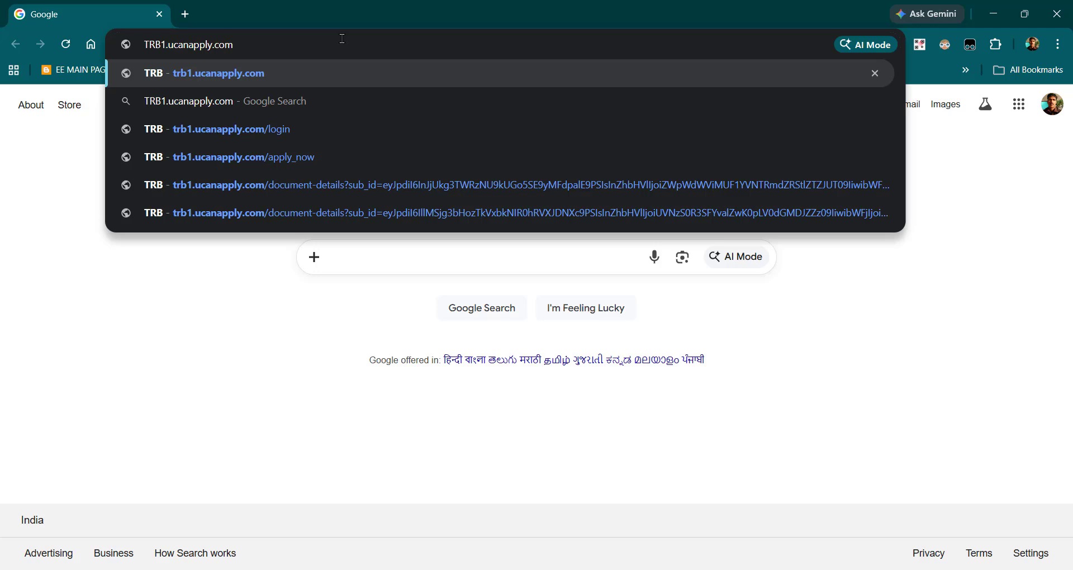
key("Return")
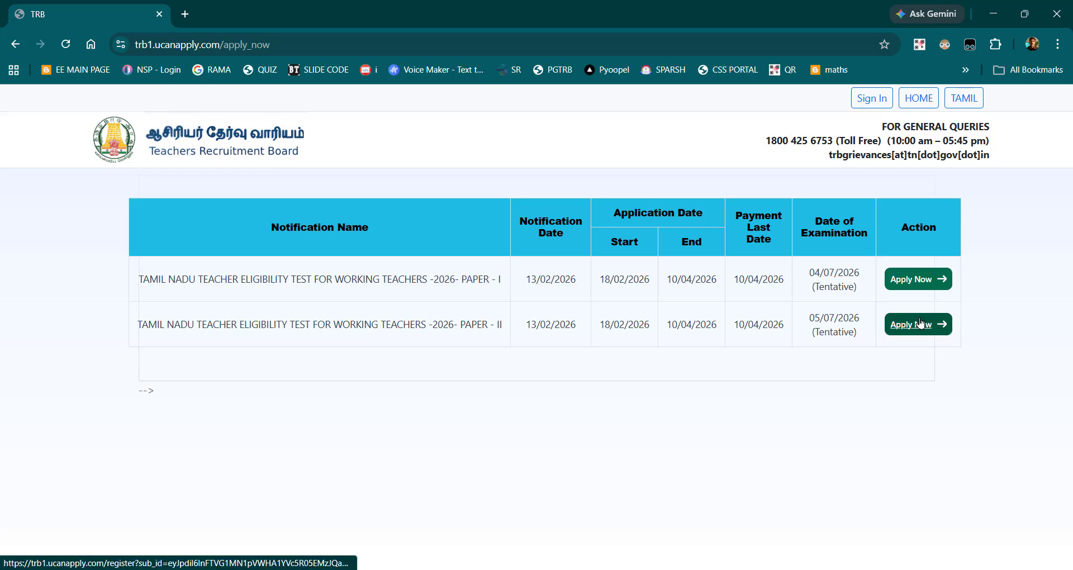
Step: Open the registration form for the Working Teachers 2026 Paper II test and go from it to the sign-in page
left_click(918, 324)
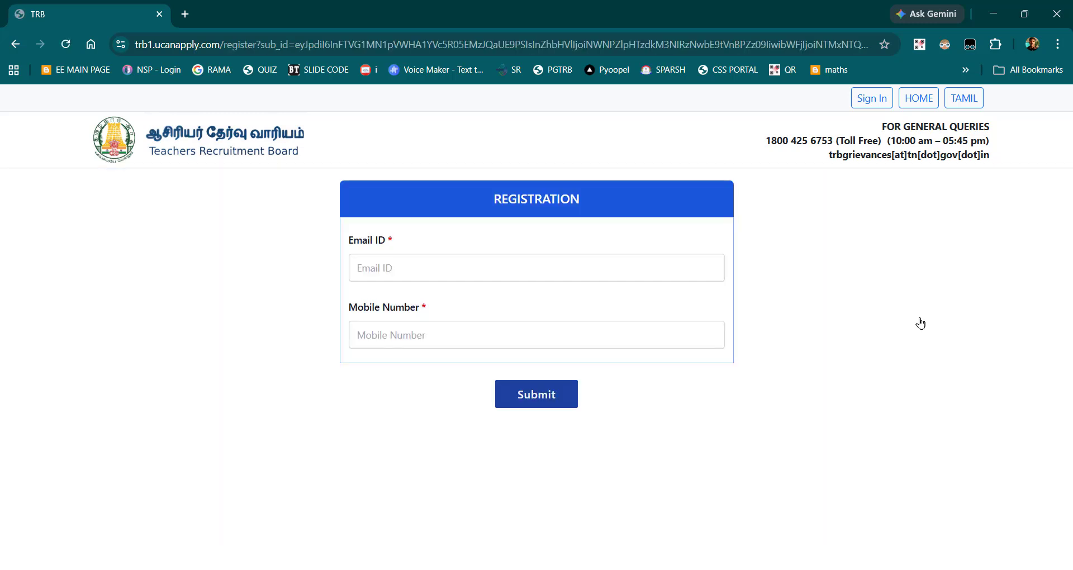
left_click(652, 269)
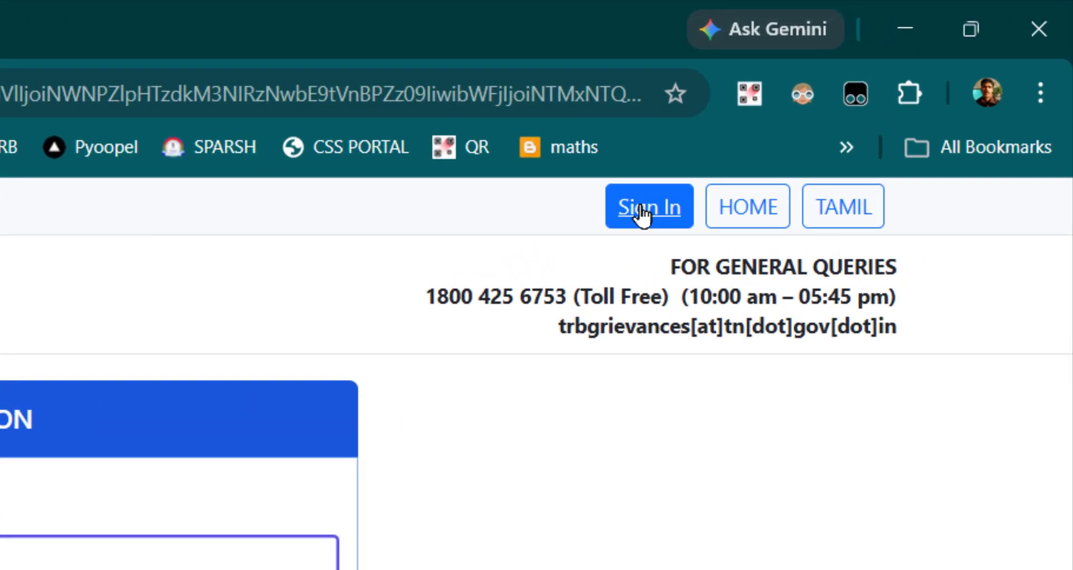
left_click(642, 212)
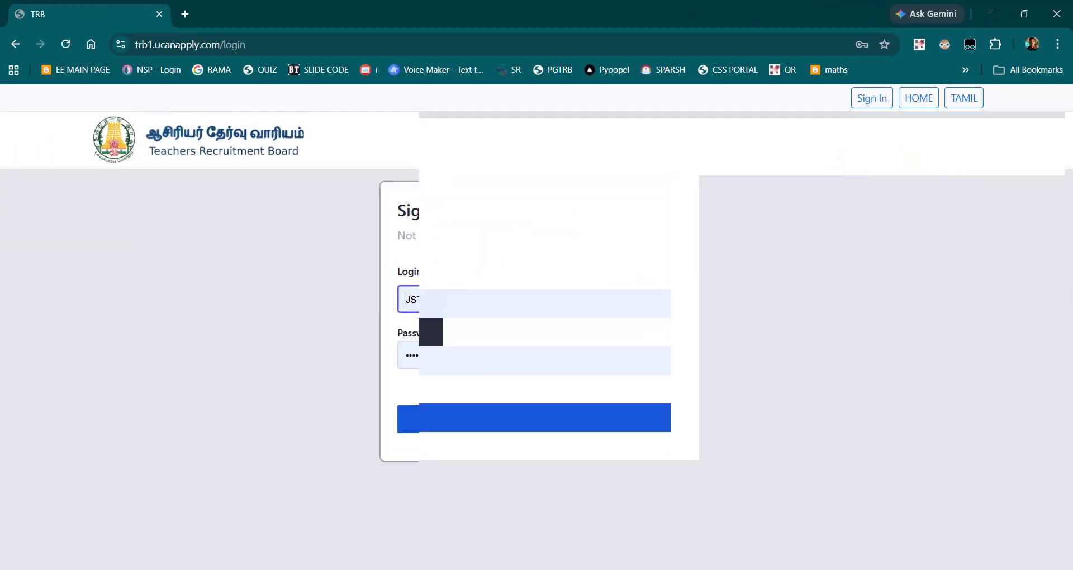
Step: Replace the prefilled login ID with the applicant's login ID from the clipboard history
double_click(438, 299)
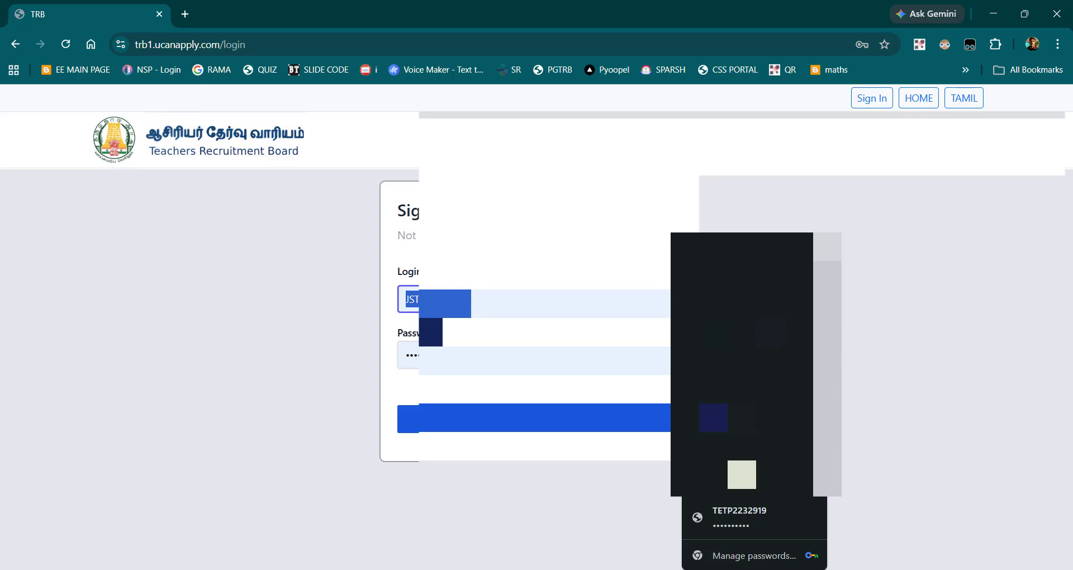
key("super+v")
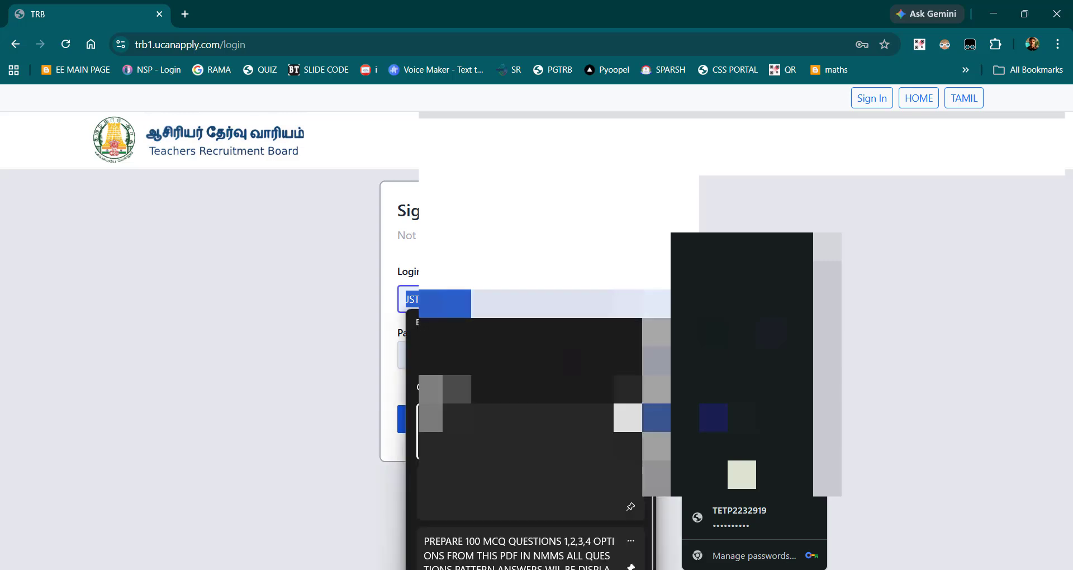
left_click(520, 493)
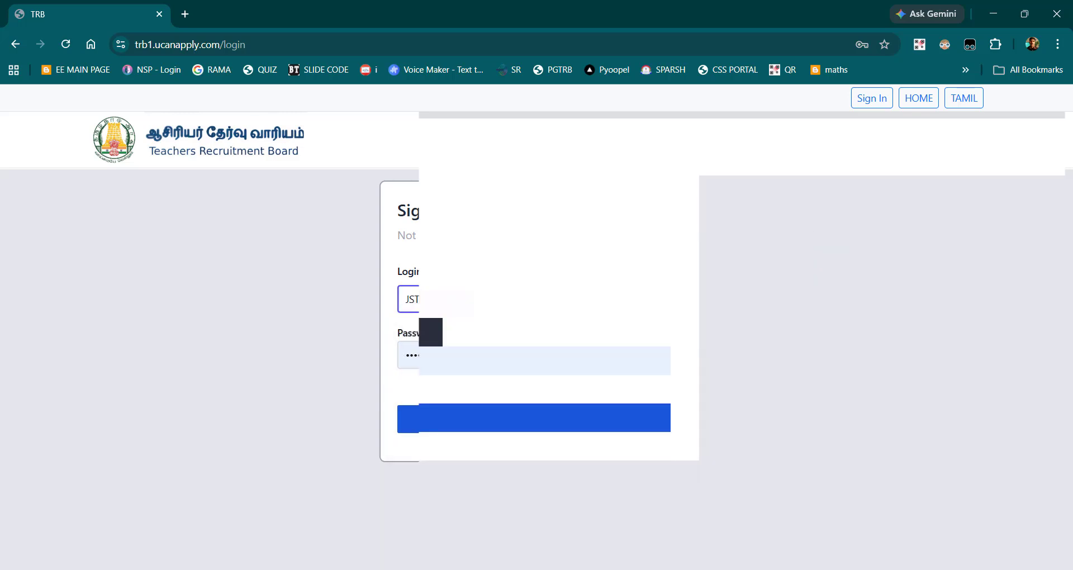
Step: Replace the password with the account password from the clipboard history, sign in and close the browser's password prompt
key("Tab")
key("super+v")
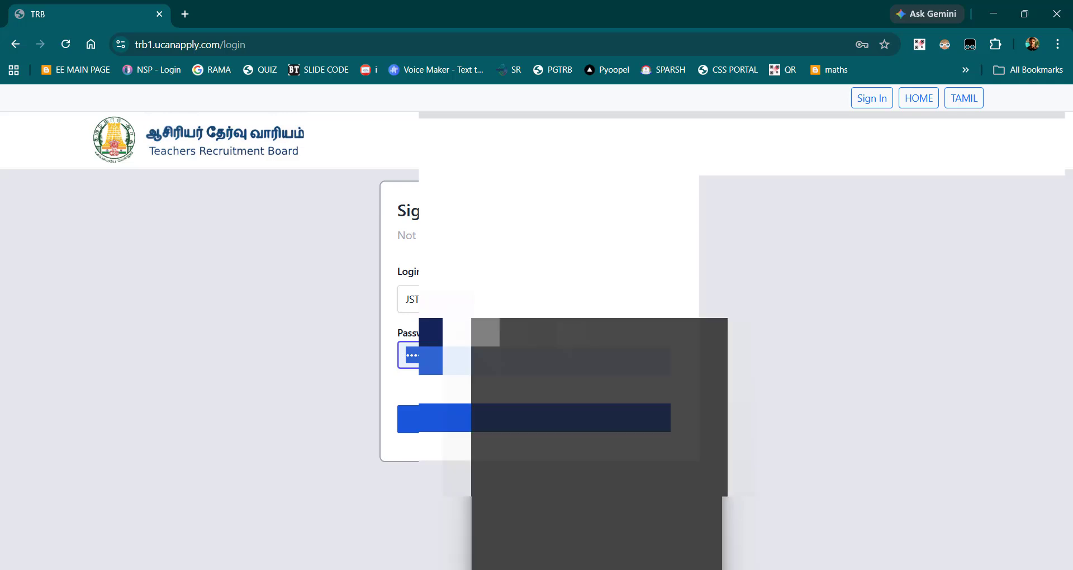
key("Down")
key("Return")
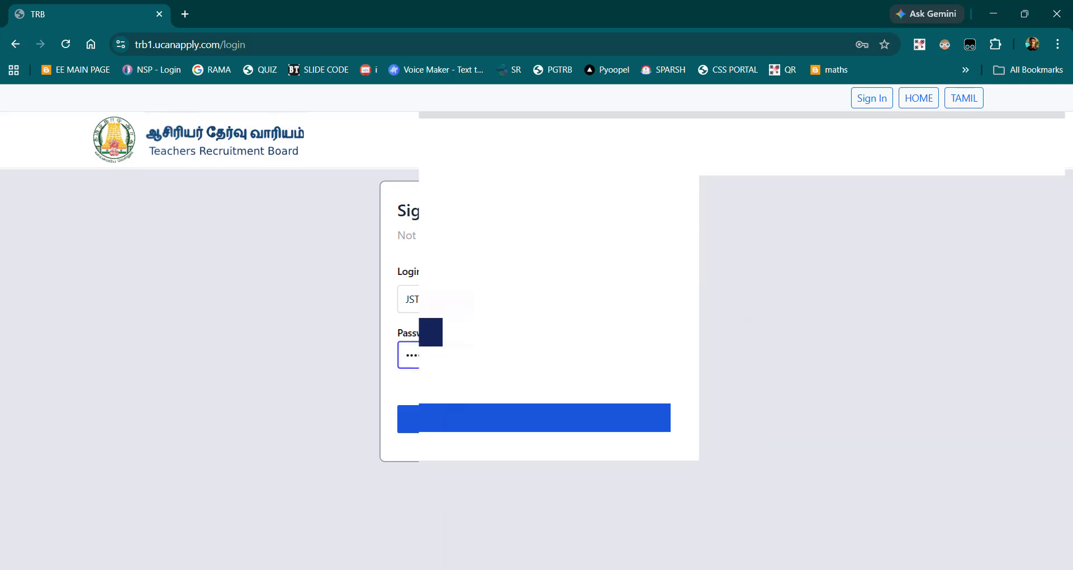
key("ctrl+a")
key("super+v")
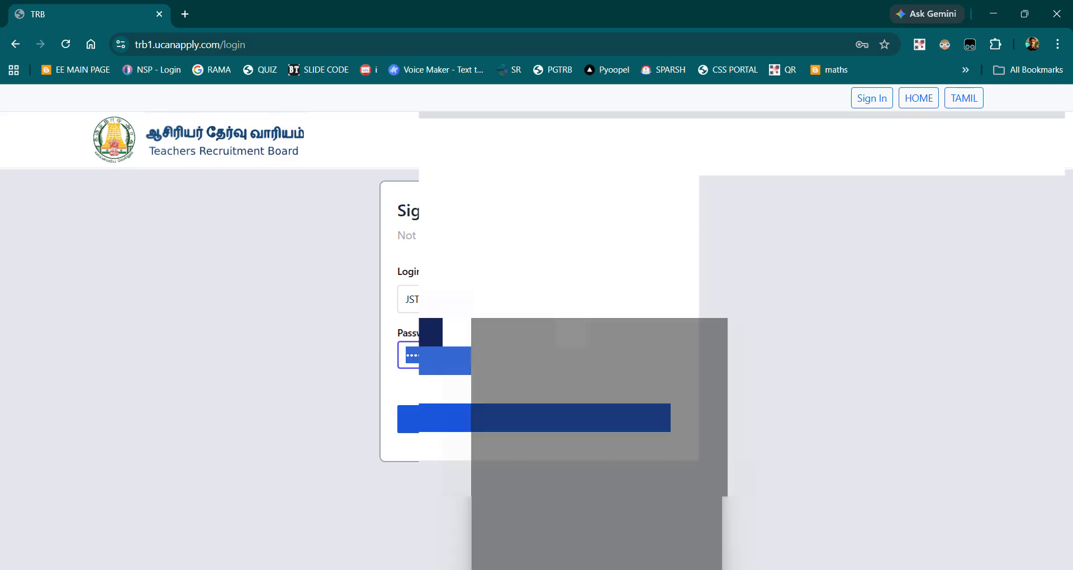
key("Return")
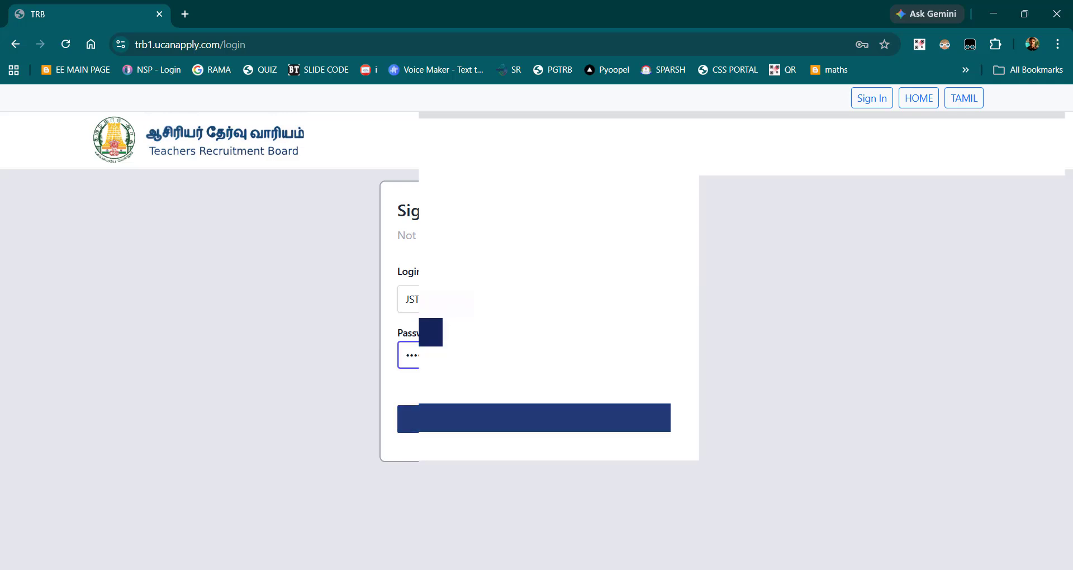
left_click(534, 418)
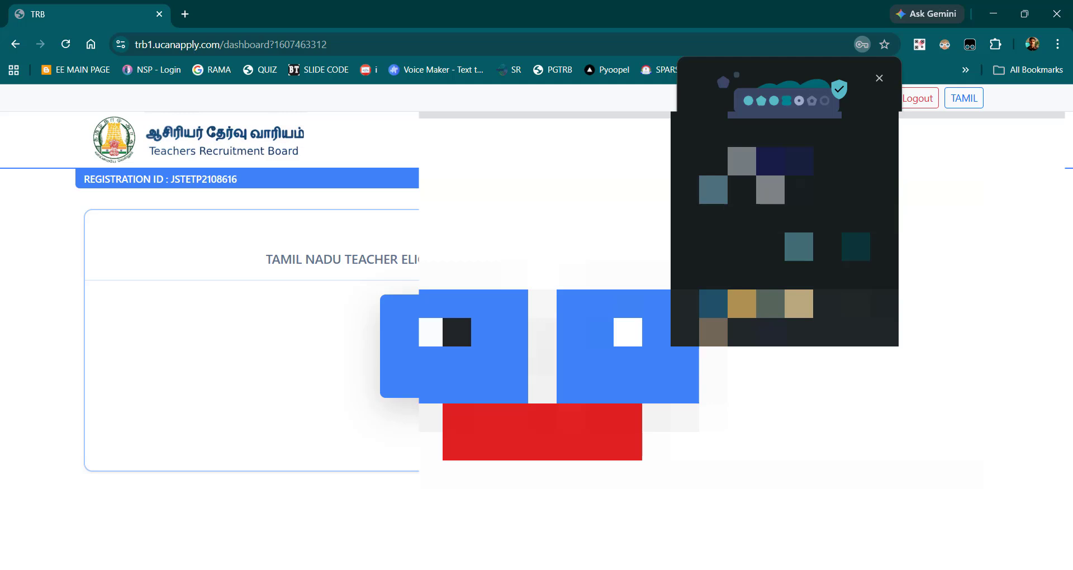
left_click(807, 258)
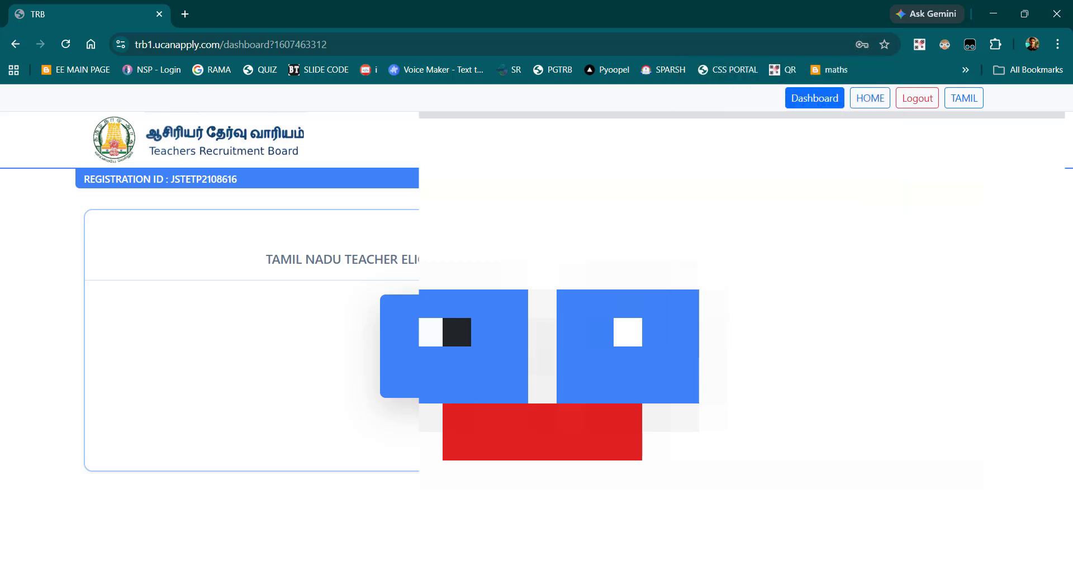
Step: Open the Paper II application from the dashboard and open its official notification document
left_click(454, 346)
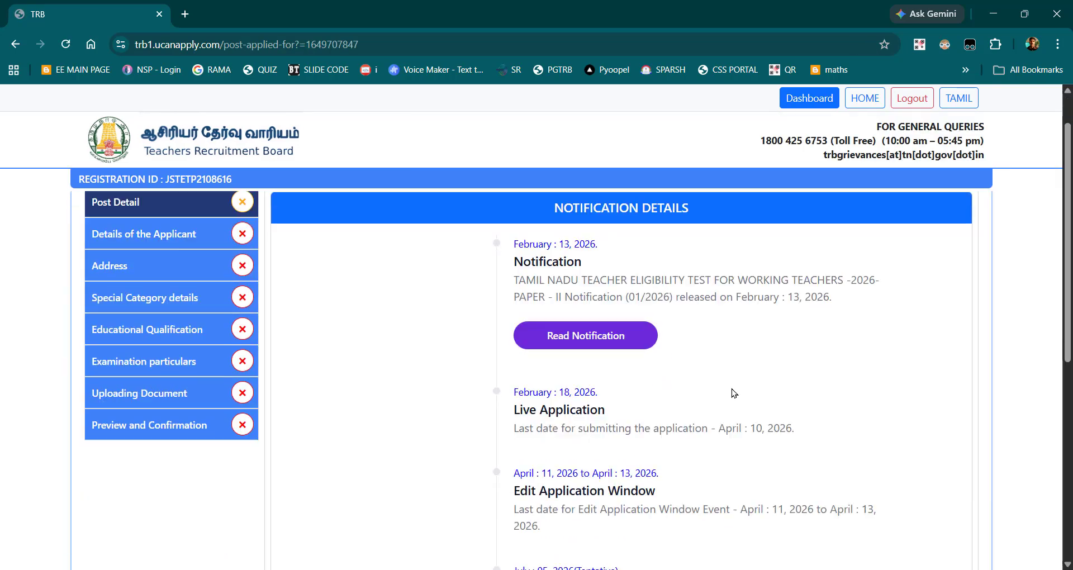
scroll(730, 389, "down", 2)
scroll(626, 265, "up", 1)
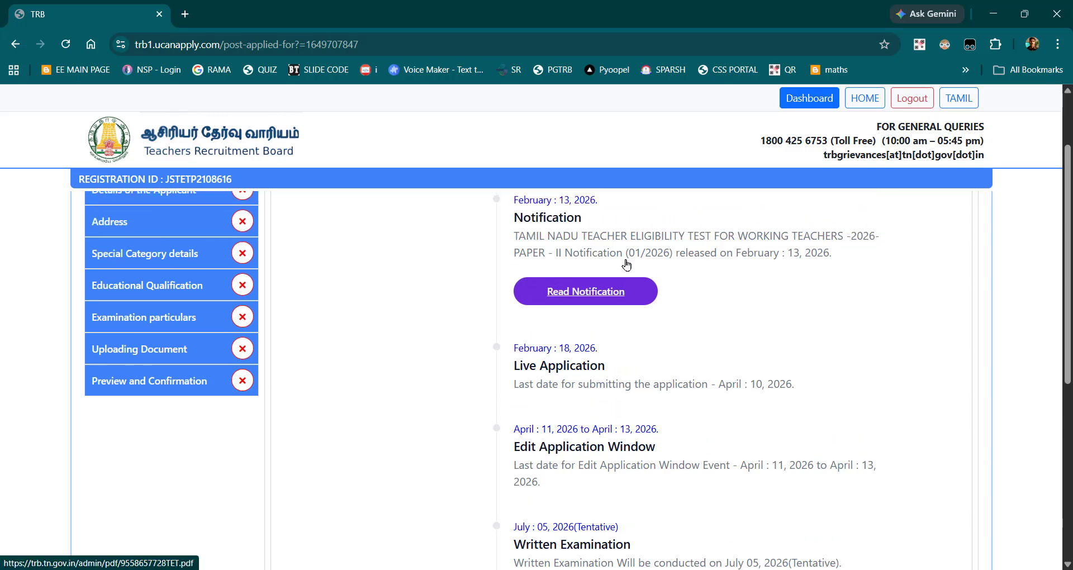
left_click(615, 293)
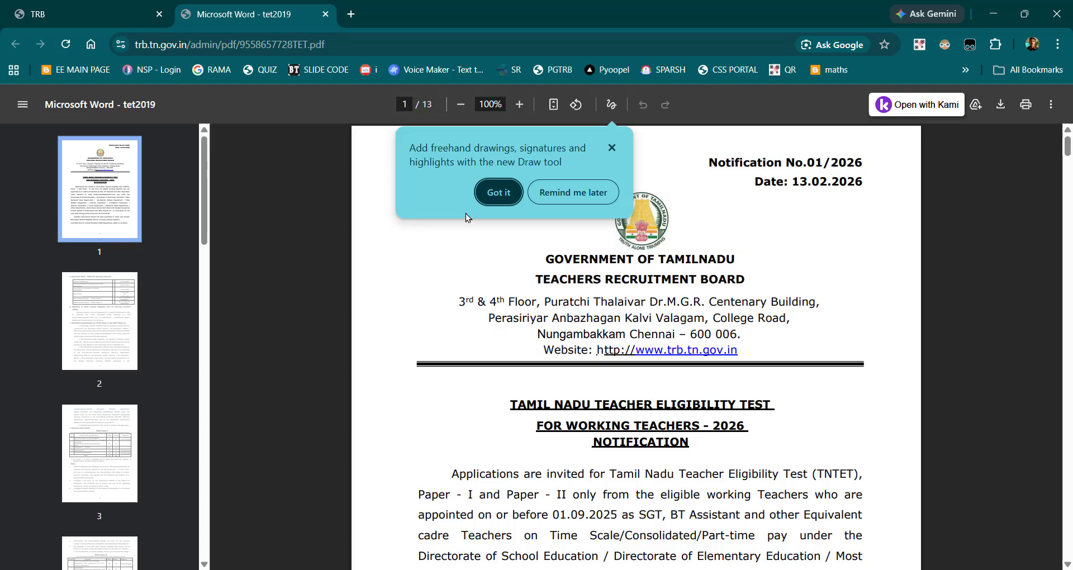
Step: Examine the notification PDF from the important dates through exam structure, application instructions and required certificates to the Annexure – I service certificate
left_click(496, 191)
scroll(737, 389, "down", 12)
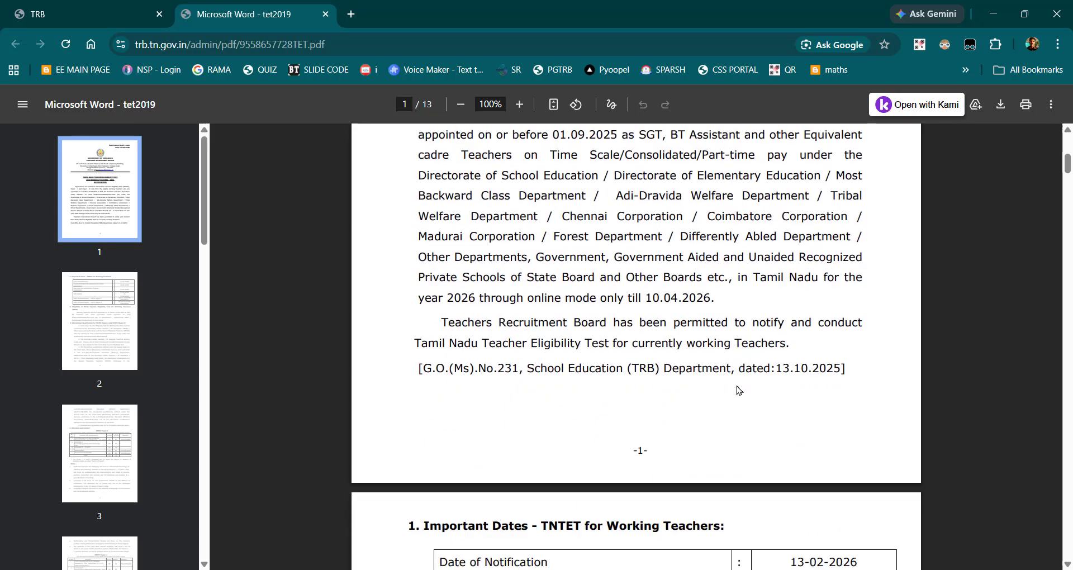
scroll(737, 389, "down", 8)
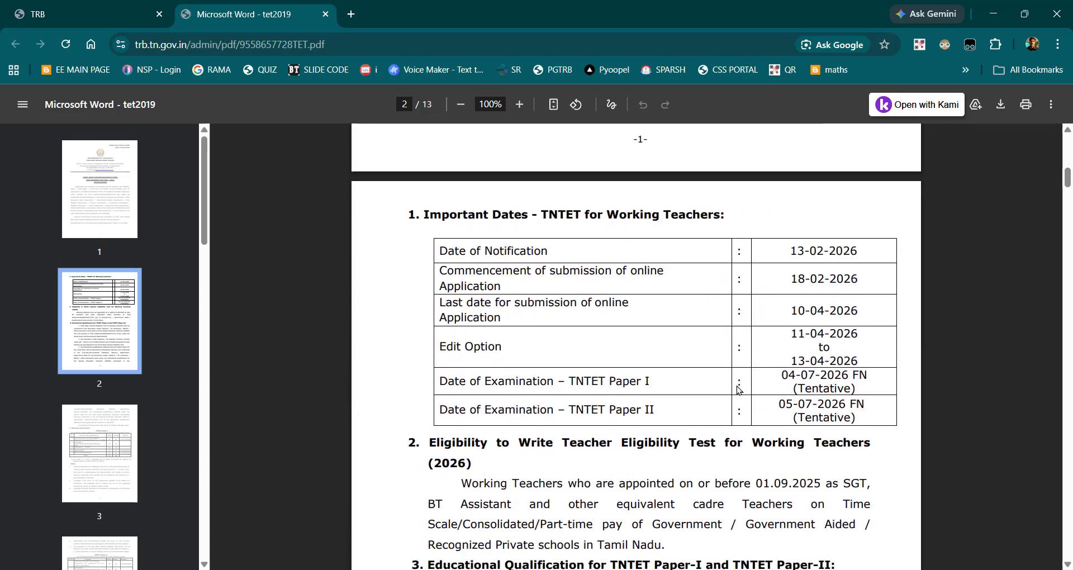
scroll(736, 390, "down", 12)
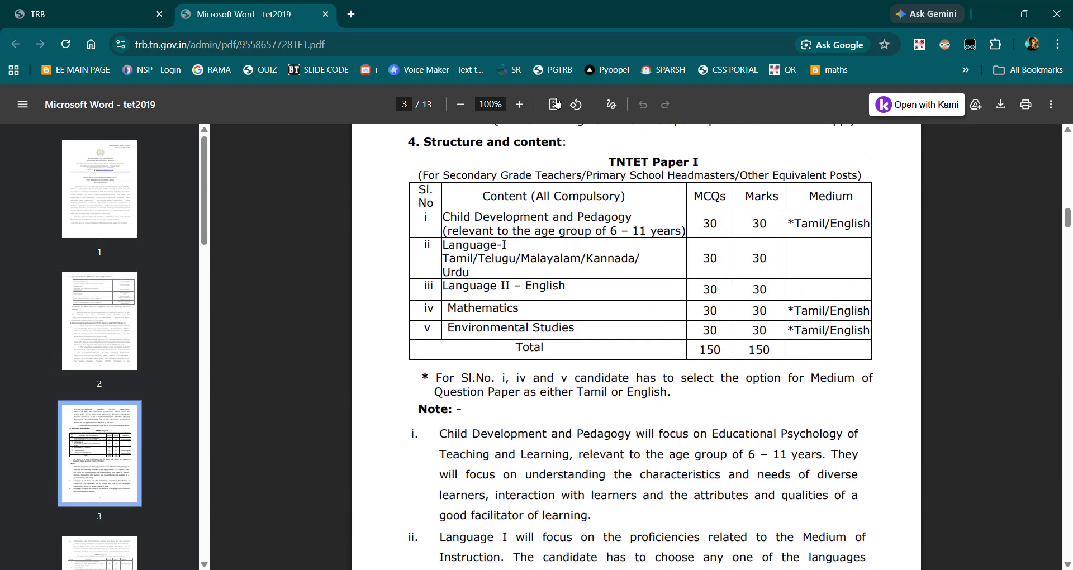
scroll(704, 322, "down", 20)
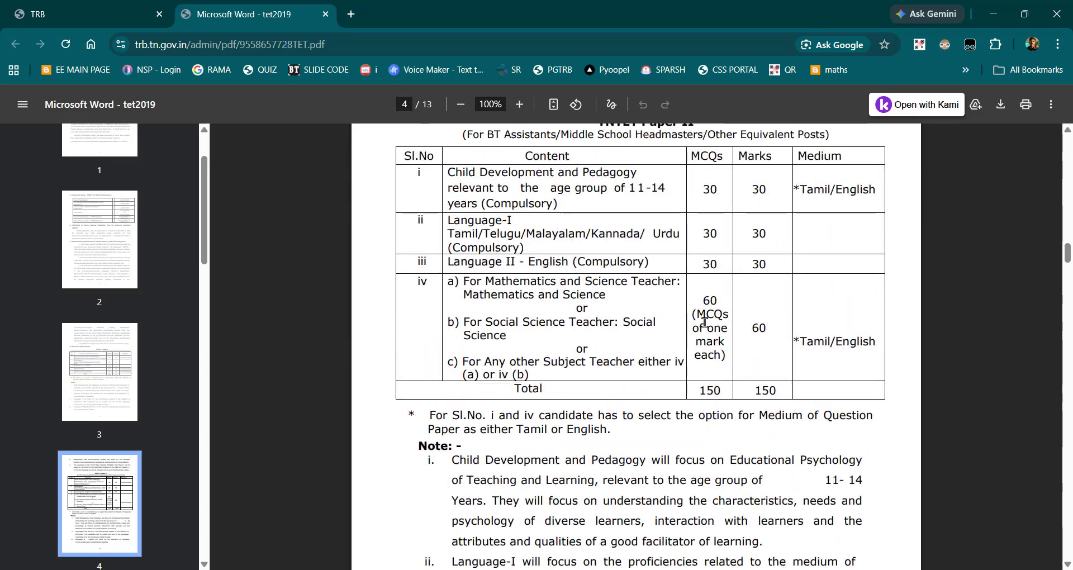
scroll(705, 322, "down", 8)
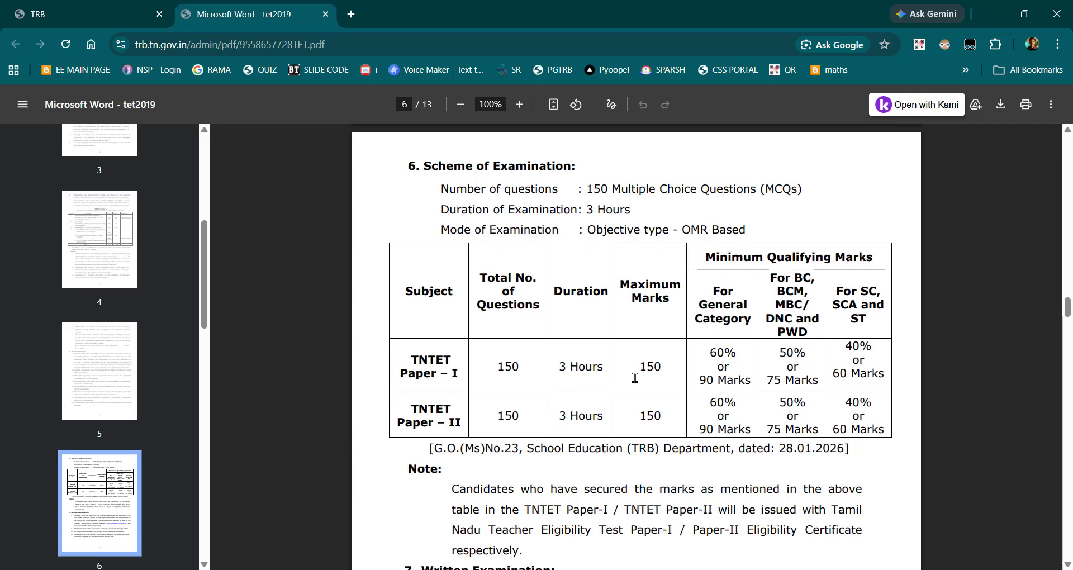
scroll(634, 378, "down", 9)
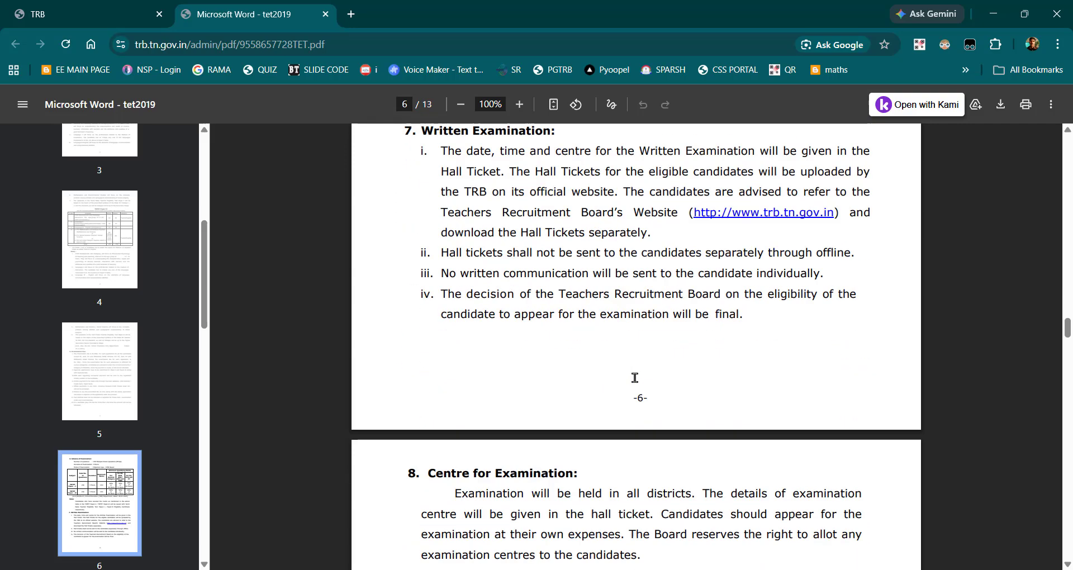
scroll(635, 377, "down", 8)
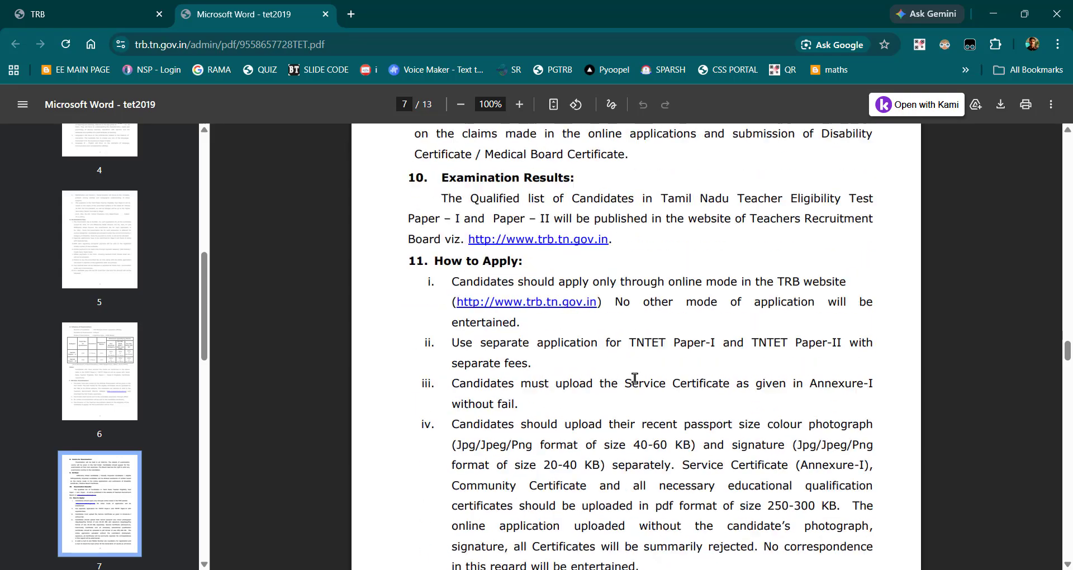
scroll(634, 377, "down", 12)
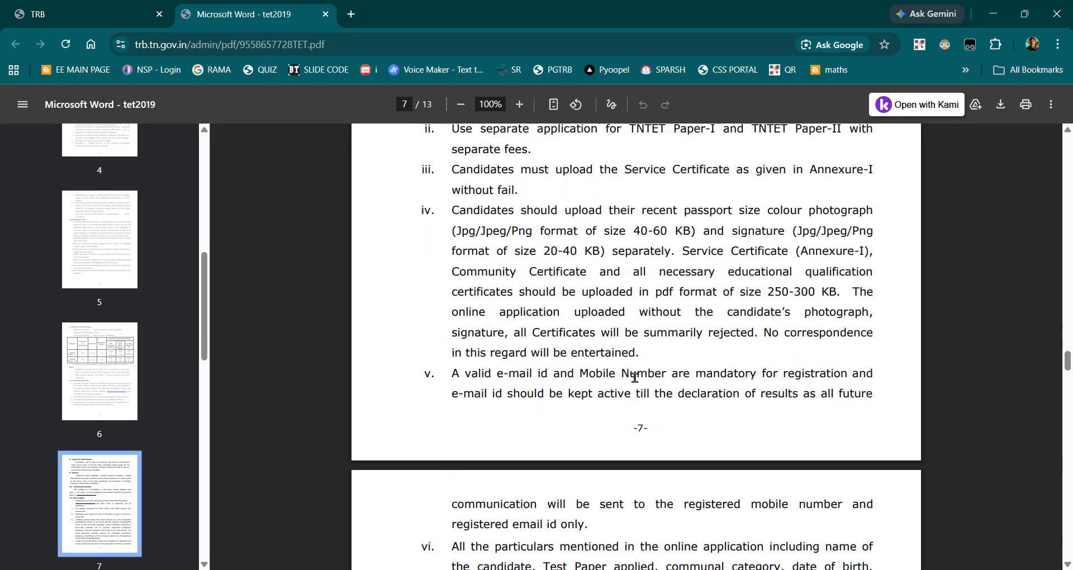
scroll(635, 378, "down", 12)
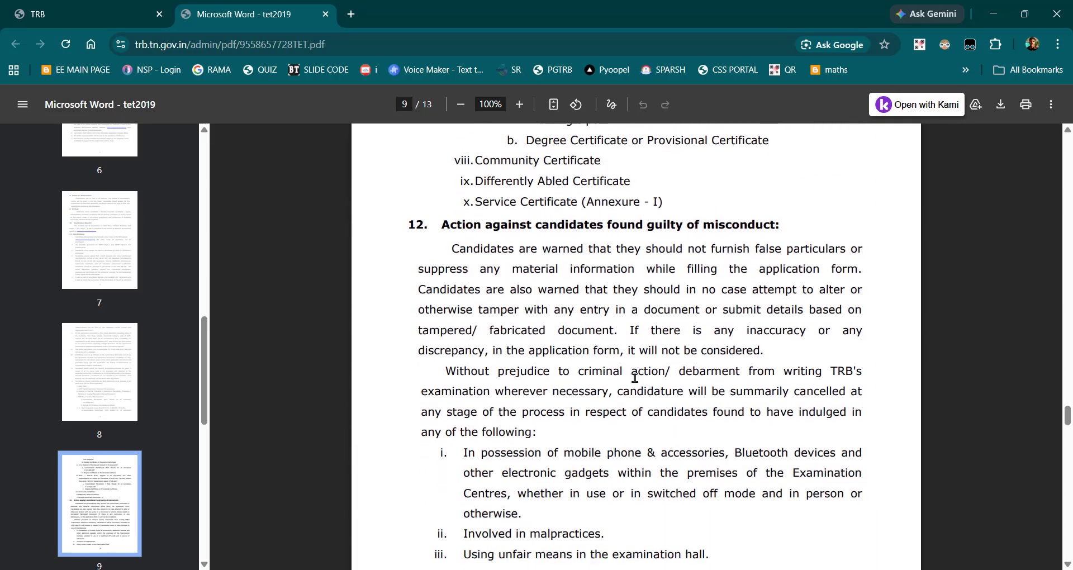
scroll(635, 378, "down", 12)
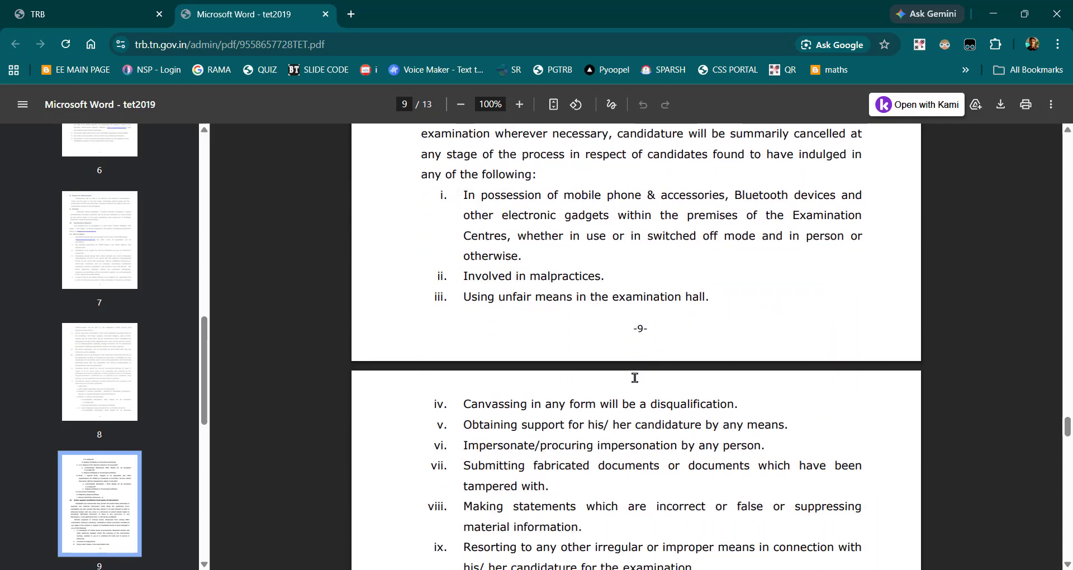
scroll(635, 378, "down", 10)
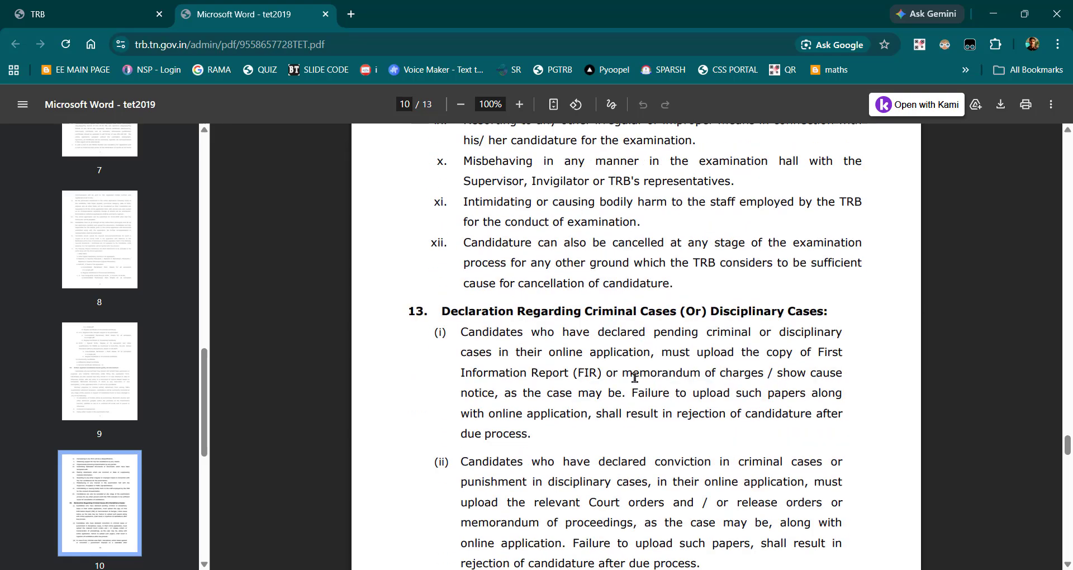
scroll(635, 378, "down", 6)
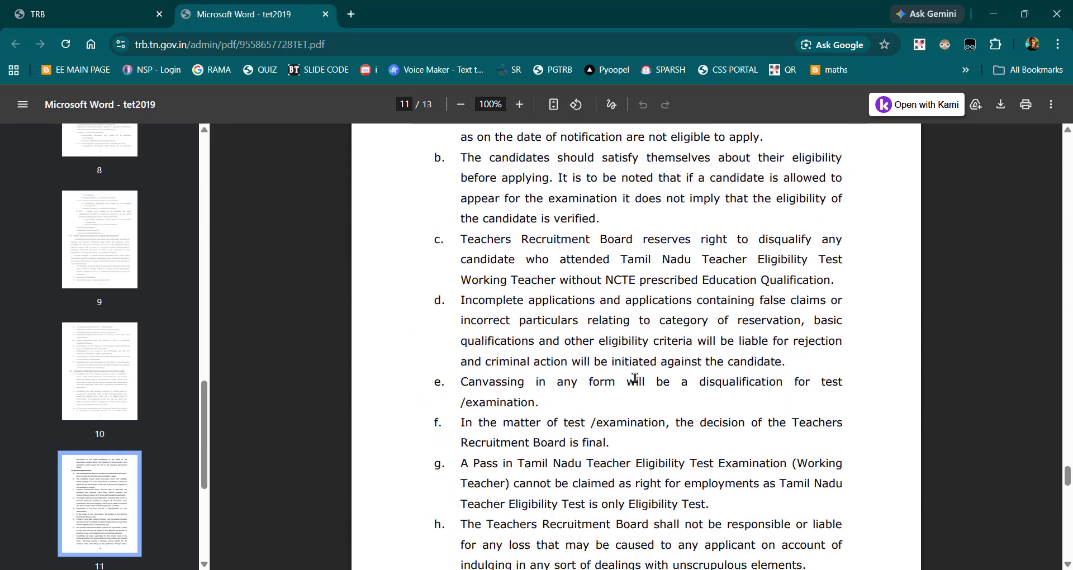
scroll(634, 378, "down", 20)
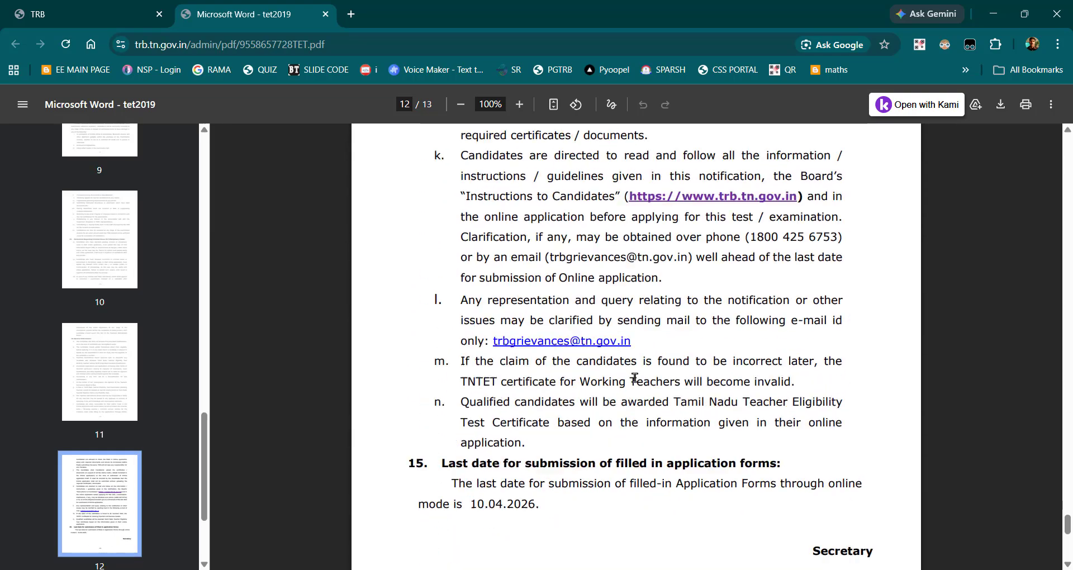
scroll(635, 377, "up", 8)
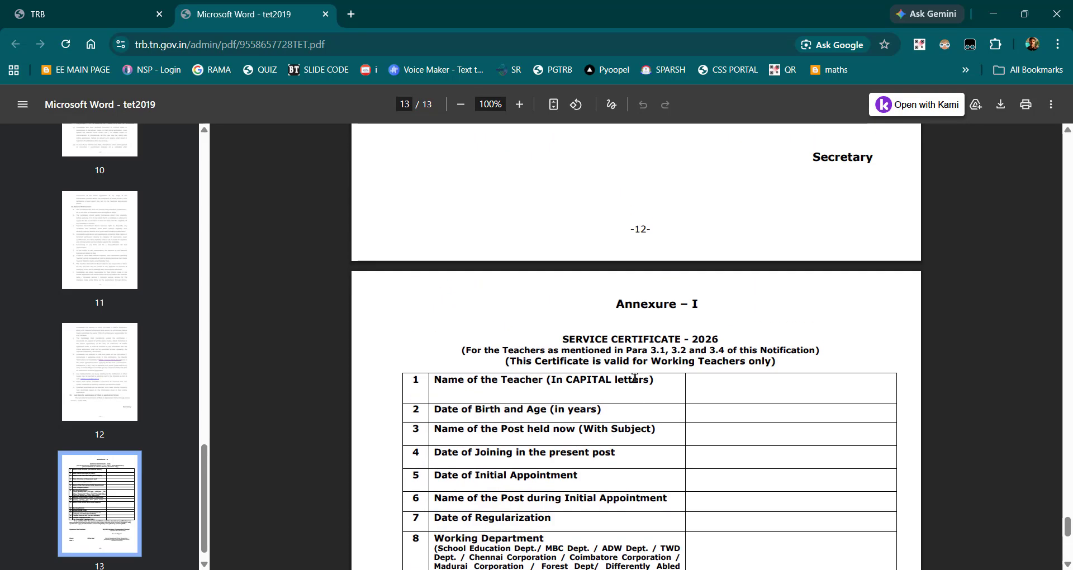
scroll(635, 377, "down", 6)
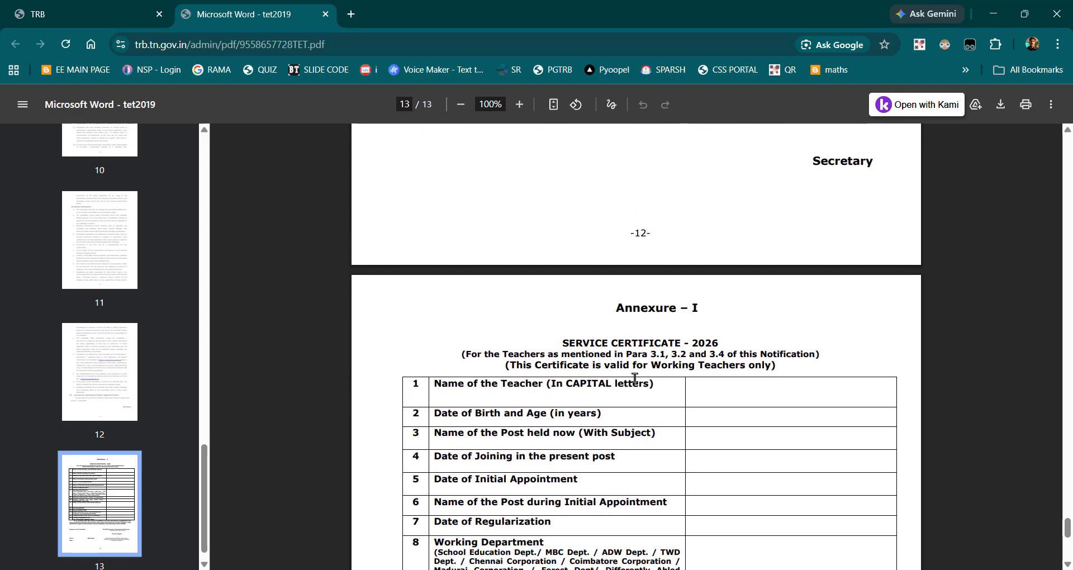
Step: Finish viewing the service certificate, return to the Paper II application and set Working Experience to Yes
scroll(635, 378, "down", 3)
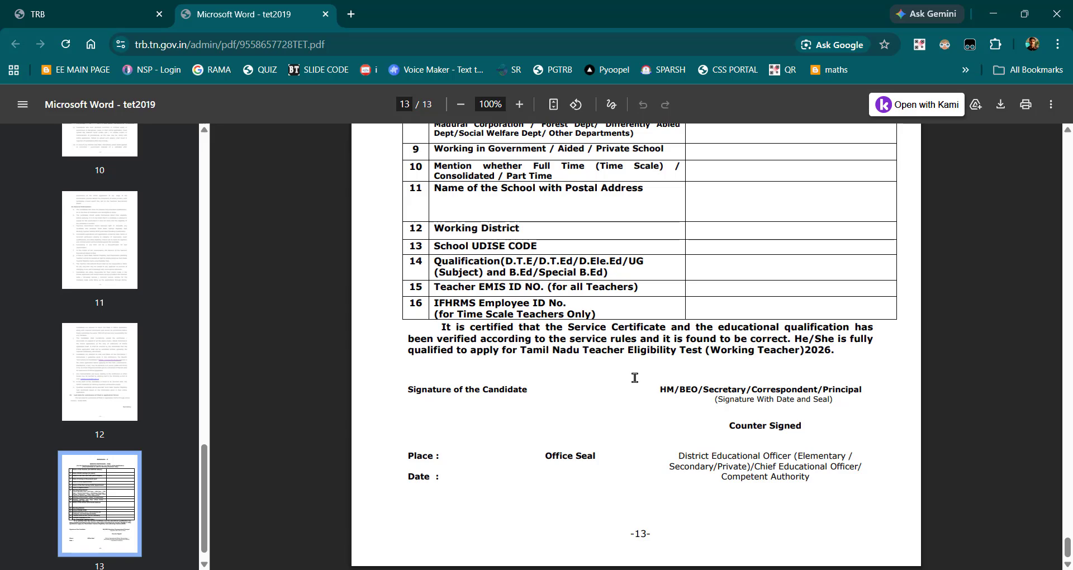
left_click(102, 5)
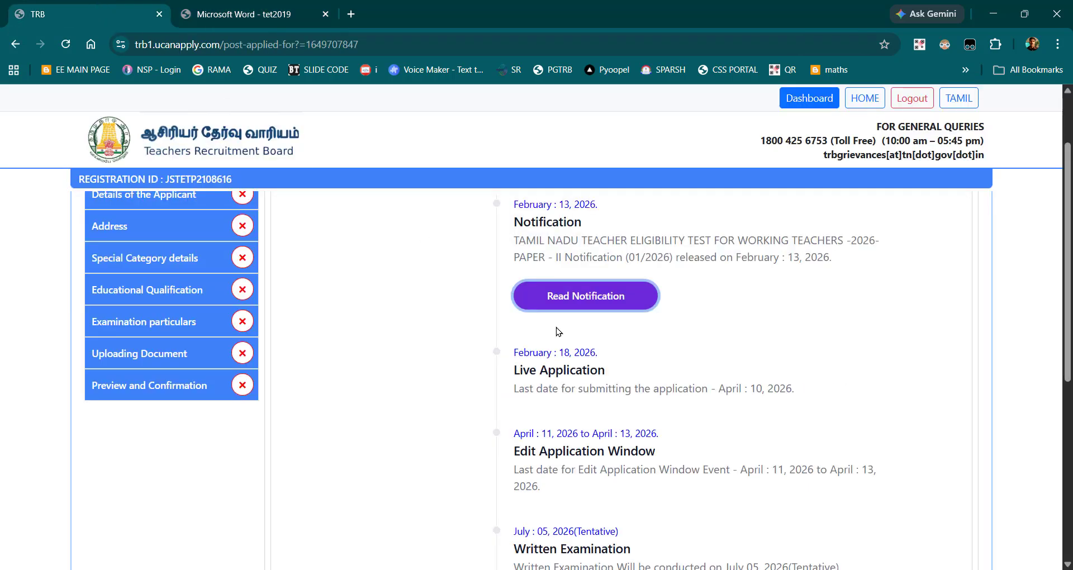
scroll(683, 445, "down", 3)
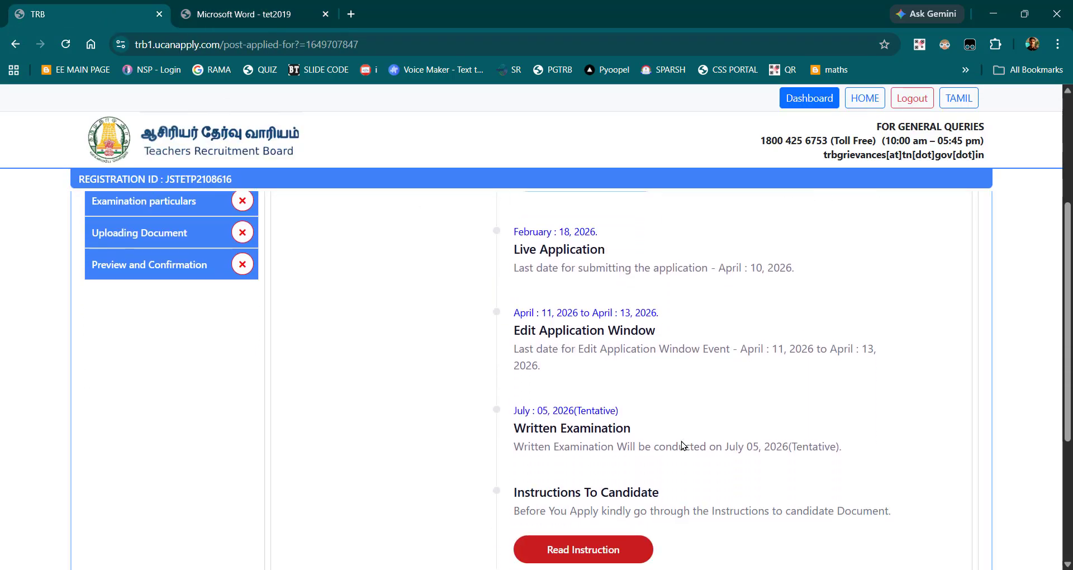
scroll(683, 446, "down", 1)
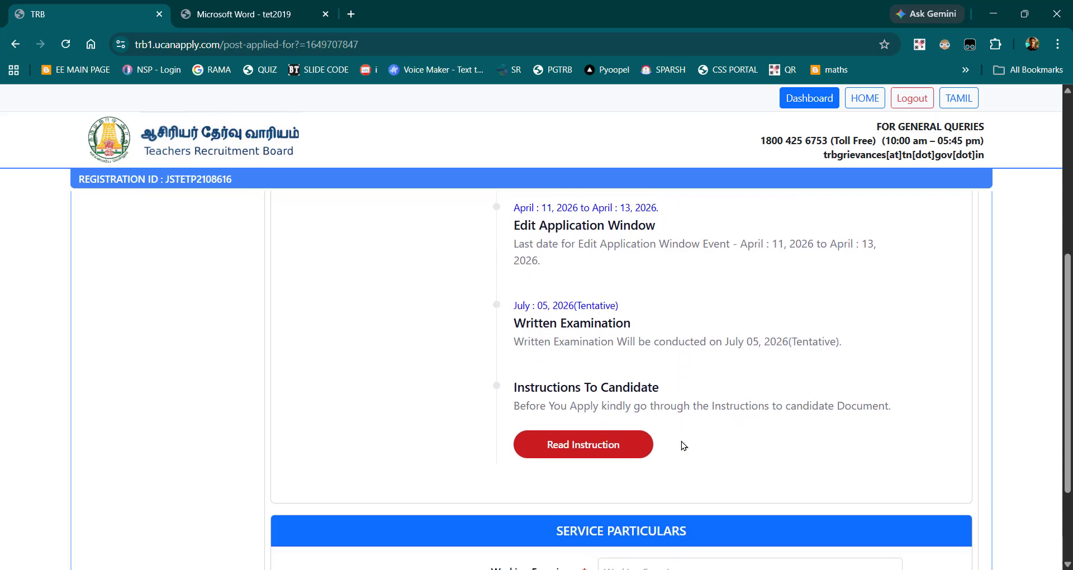
scroll(683, 446, "down", 3)
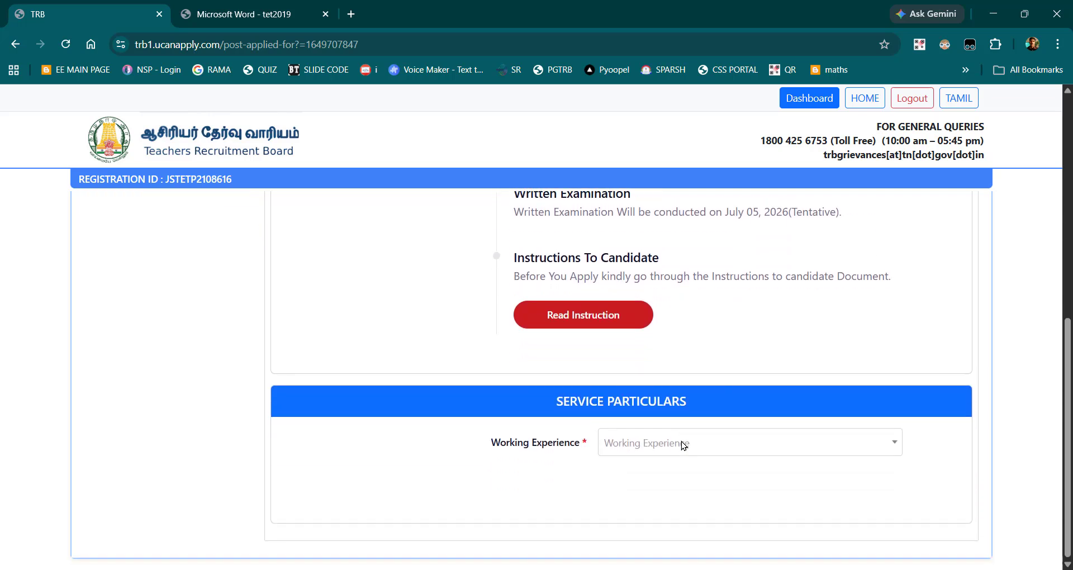
left_click(651, 445)
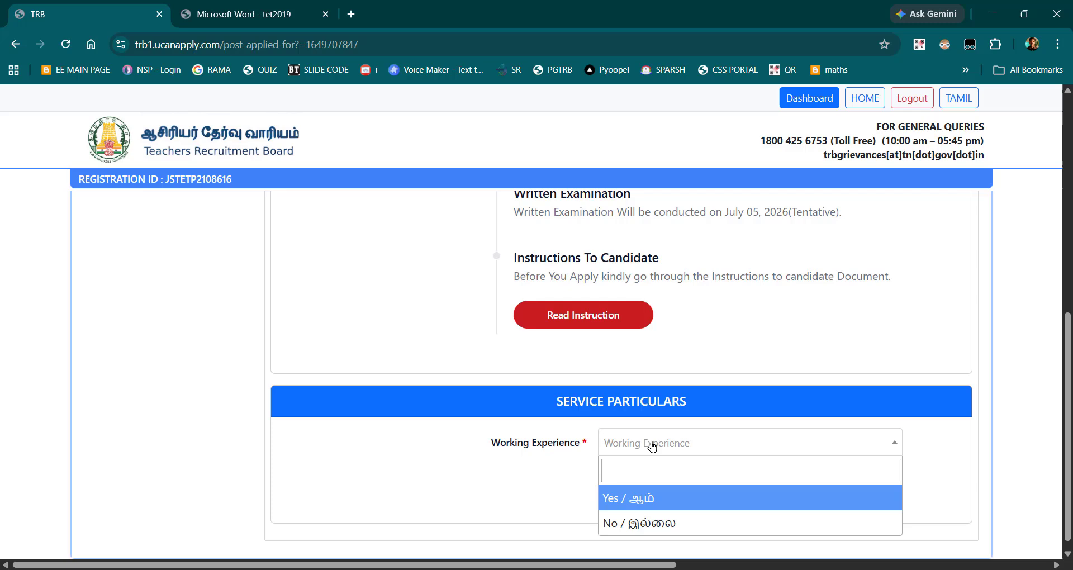
left_click(648, 503)
Step: Enter the teacher's EMIS ID number in the service particulars
scroll(648, 503, "down", 5)
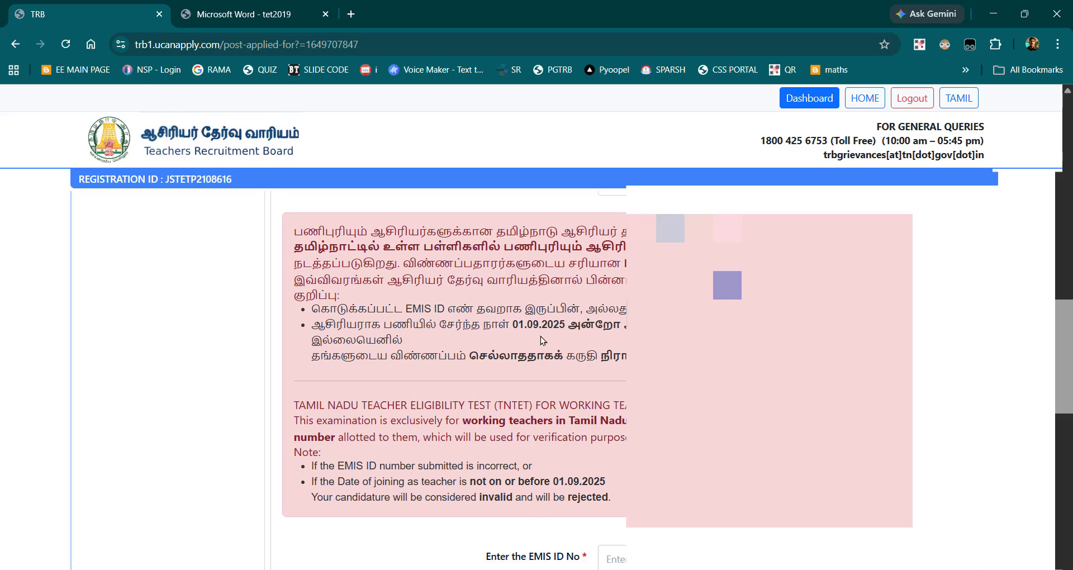
scroll(559, 363, "down", 4)
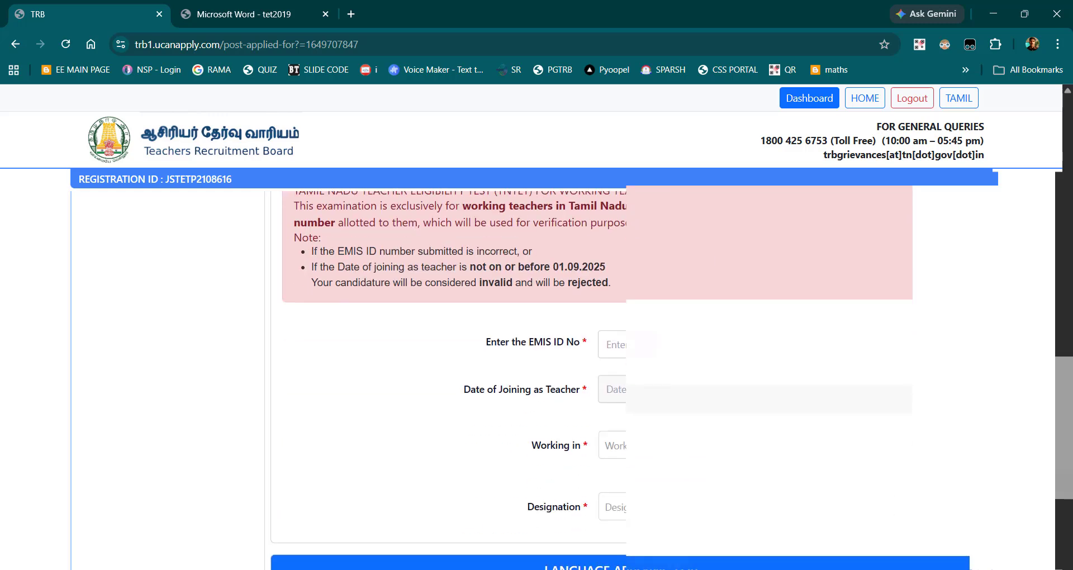
left_click(620, 344)
type("2000")
Step: Set the Date of Joining as Teacher to the applicant's joining date, correcting the day to 23
left_click(693, 389)
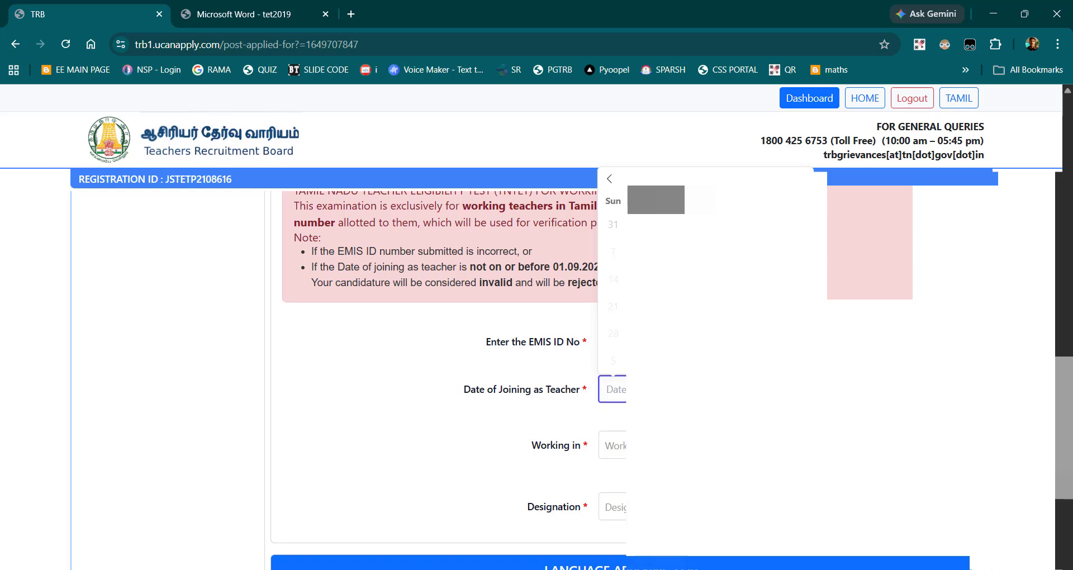
left_click(736, 179)
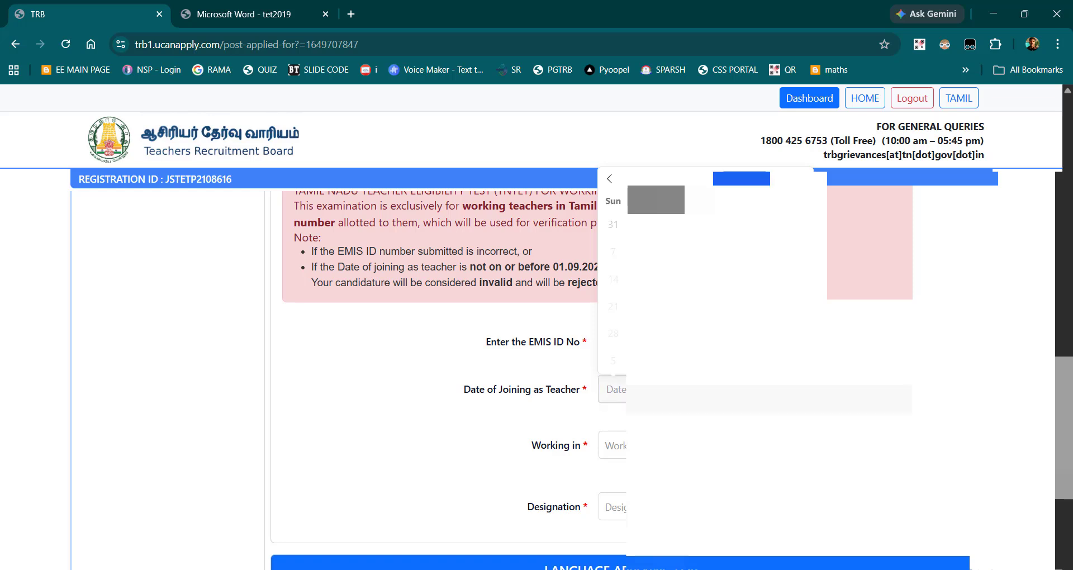
type("2008")
left_click(684, 178)
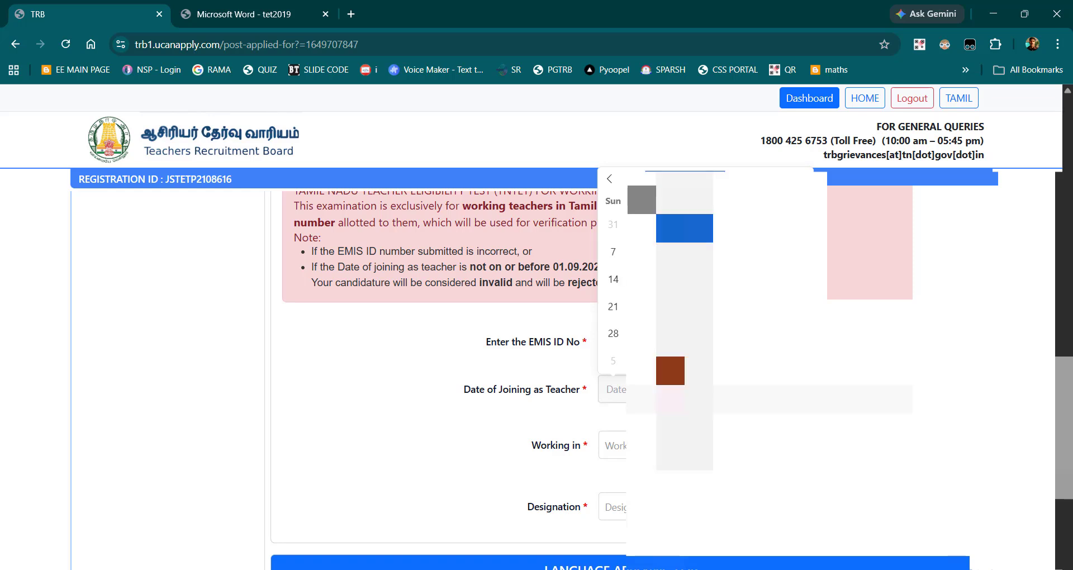
left_click(672, 251)
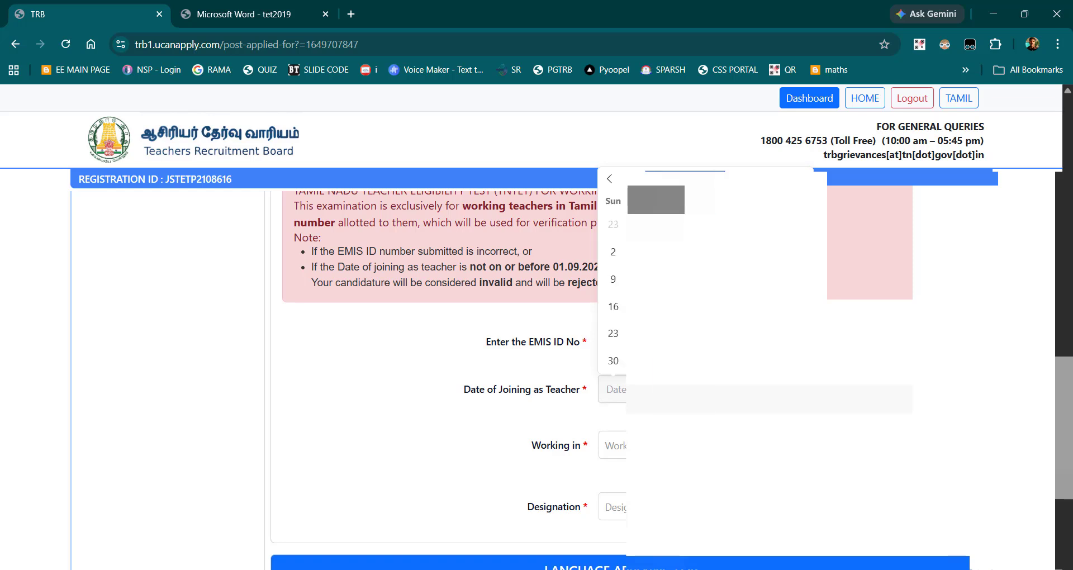
left_click(642, 254)
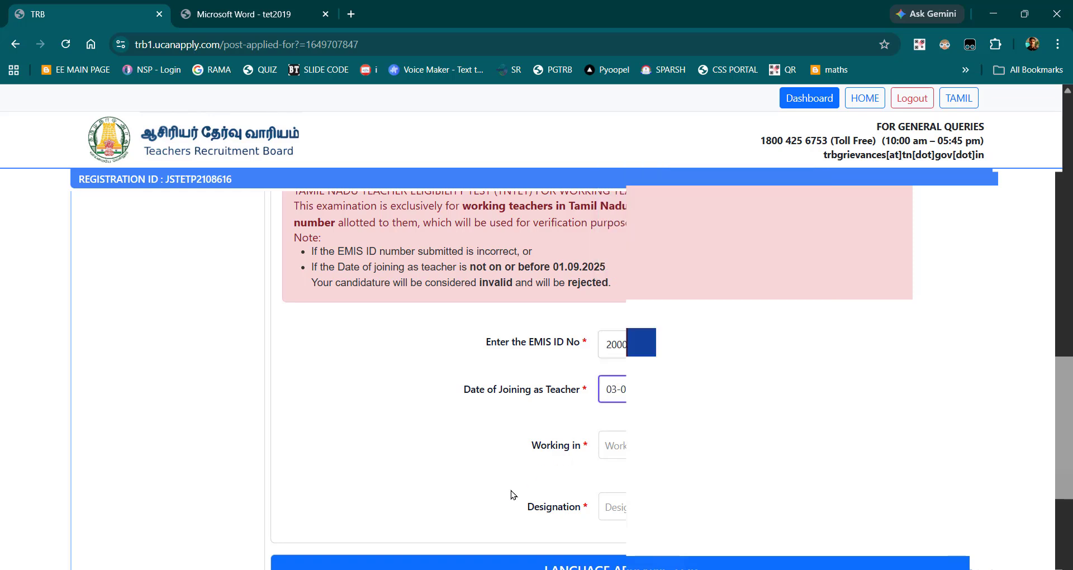
left_click(620, 390)
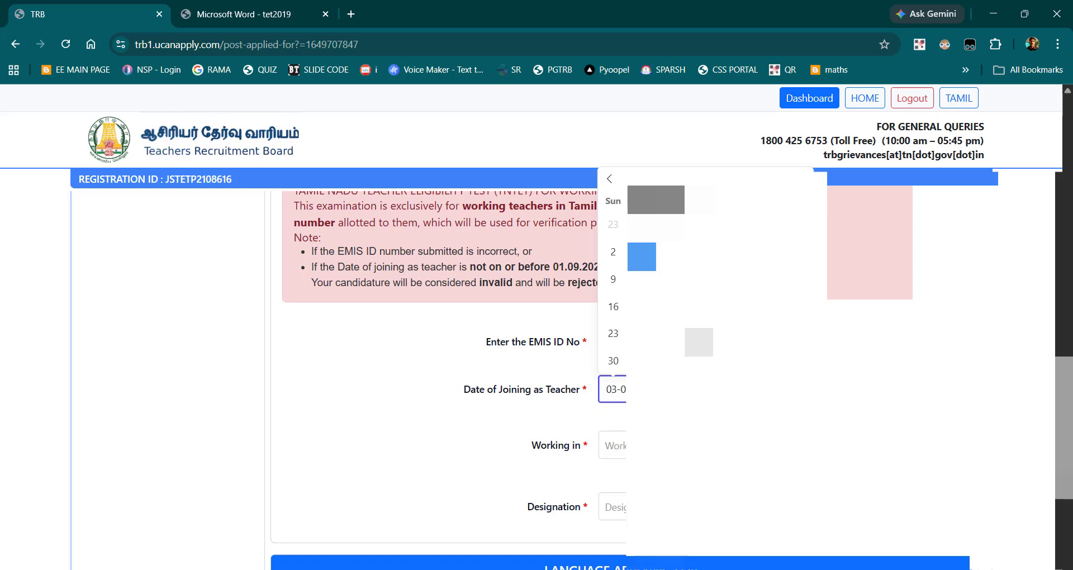
left_click(613, 334)
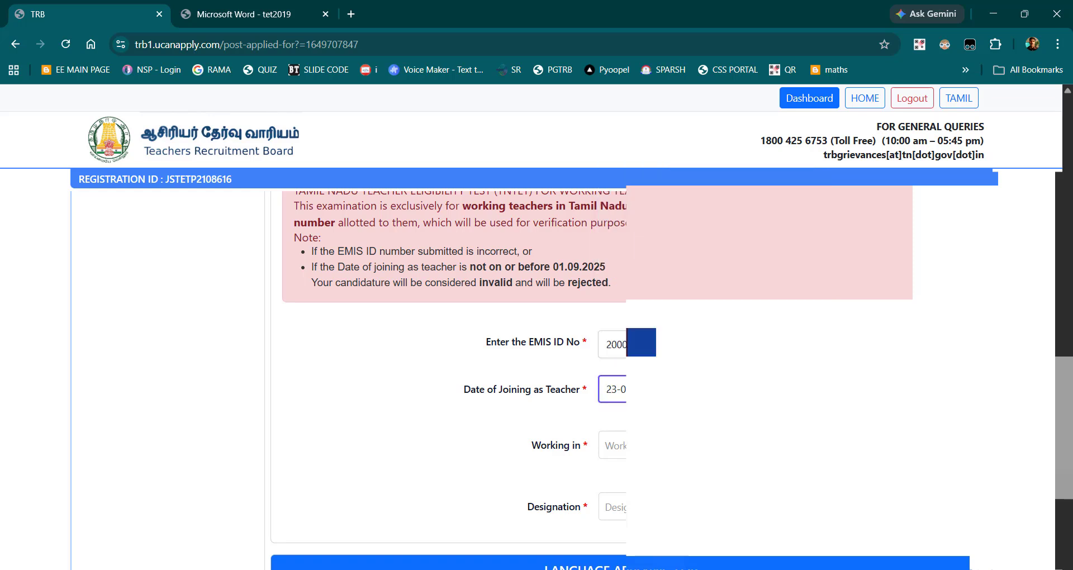
Step: Set the Working in field to Government and the Teaching Type to Full-time
scroll(559, 363, "down", 2)
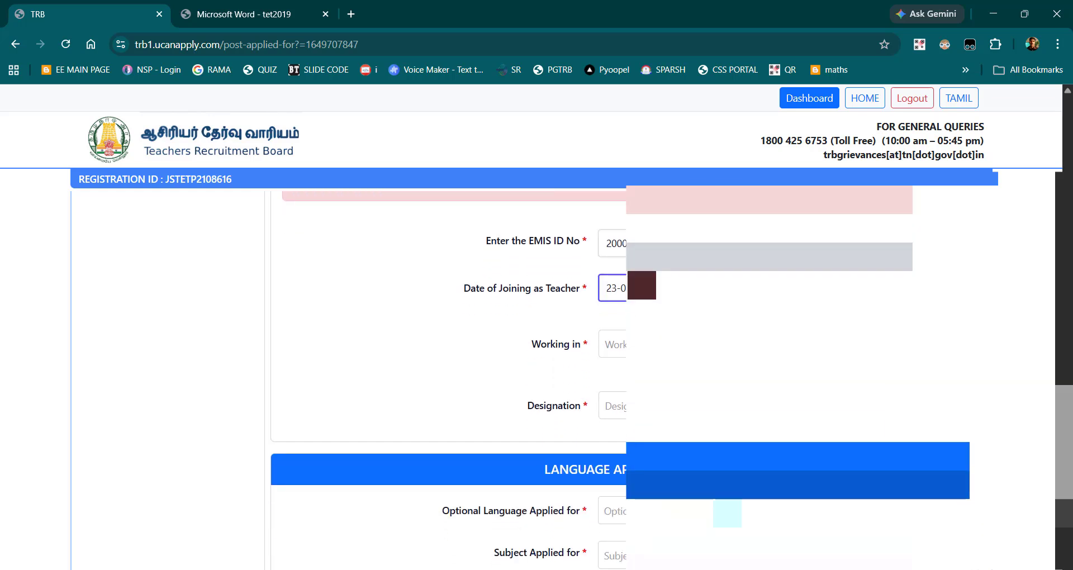
left_click(614, 344)
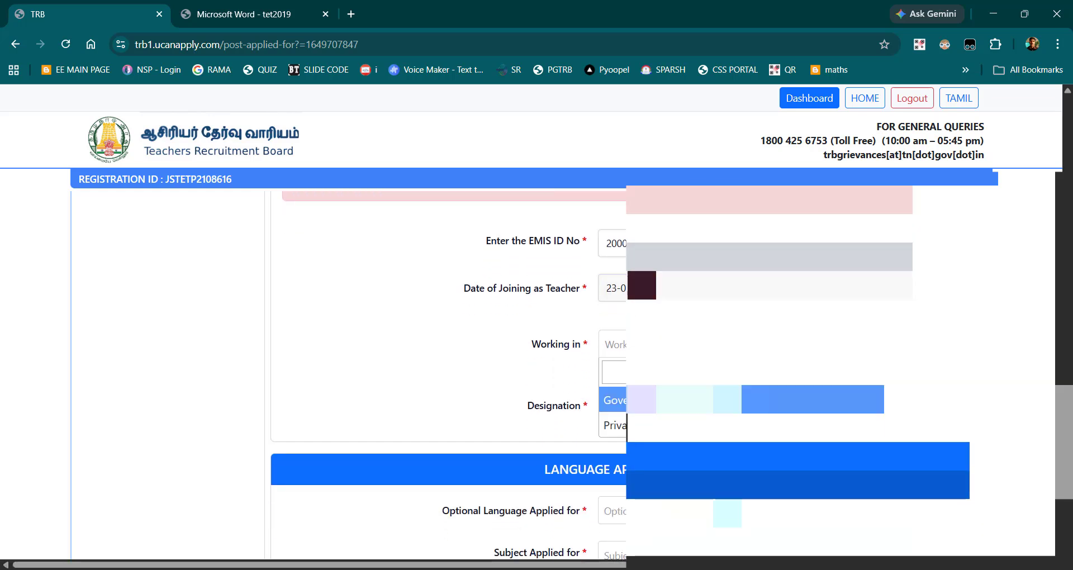
left_click(654, 400)
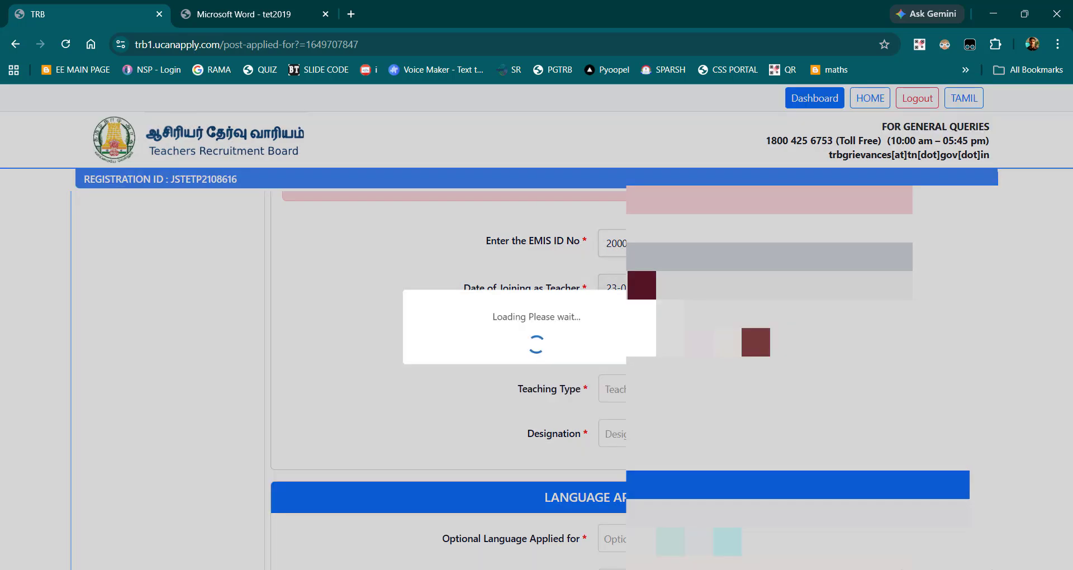
left_click(681, 390)
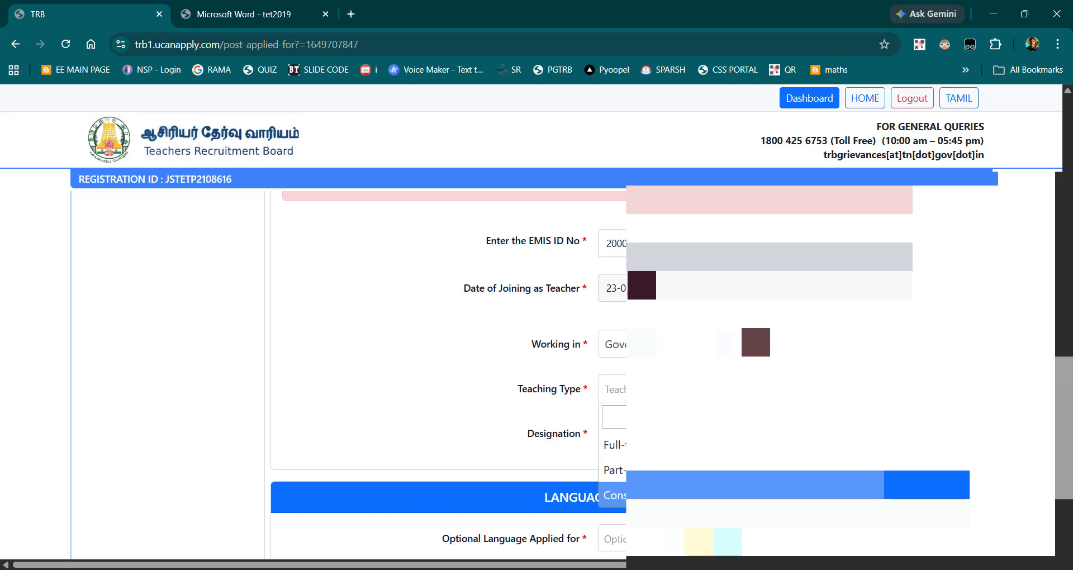
left_click(683, 447)
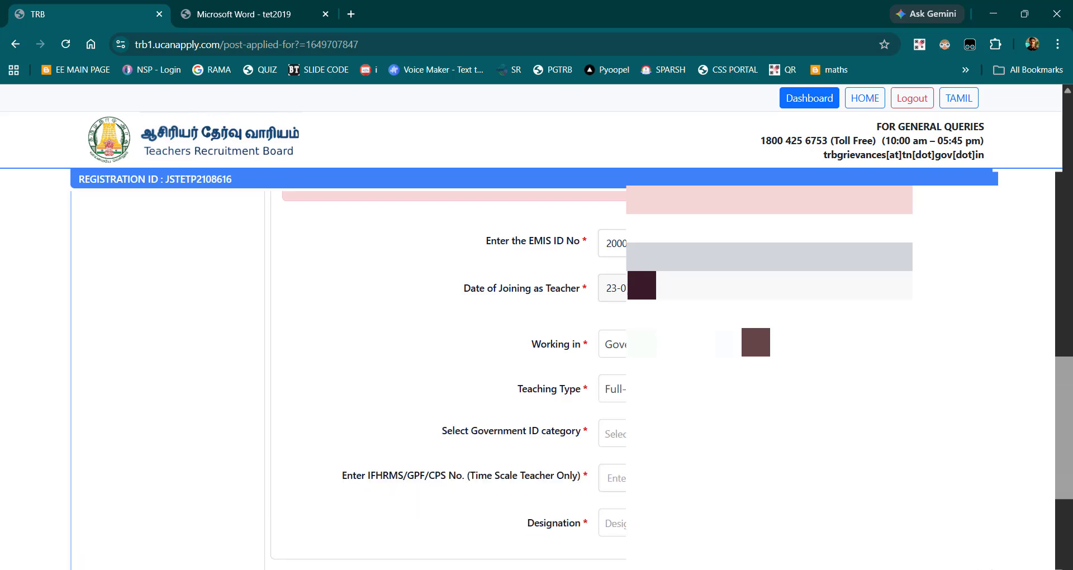
Step: Choose IFHRMS as the Government ID category and enter the applicant's IFHRMS number
scroll(683, 454, "down", 3)
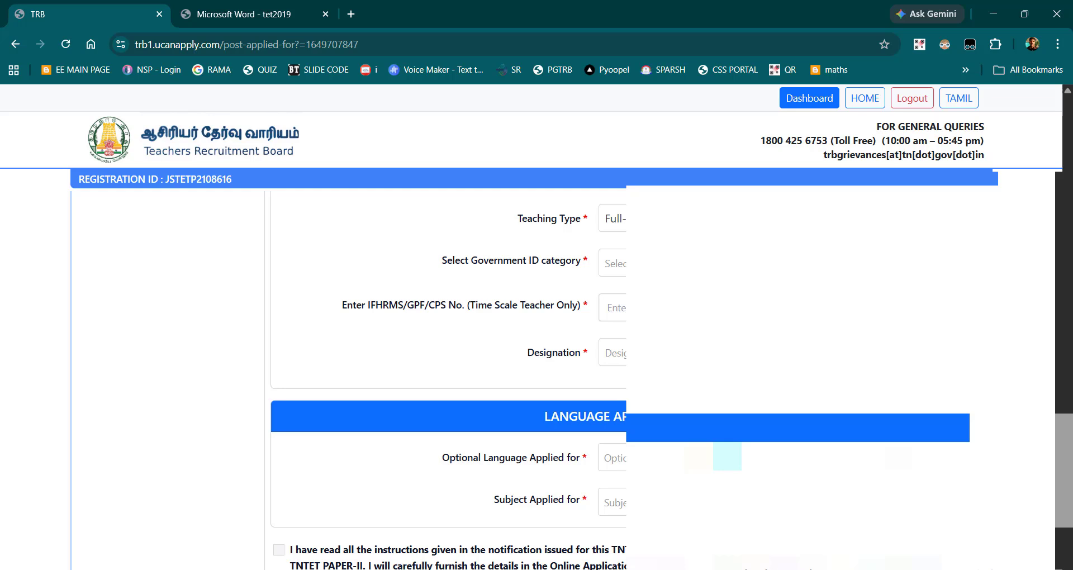
left_click(693, 264)
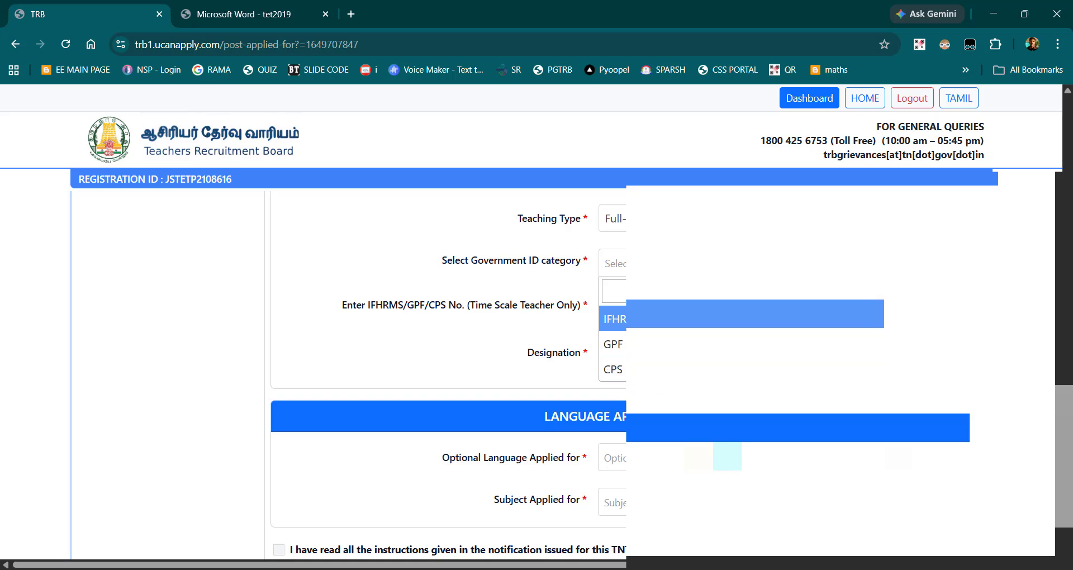
key("Return")
left_click(622, 308)
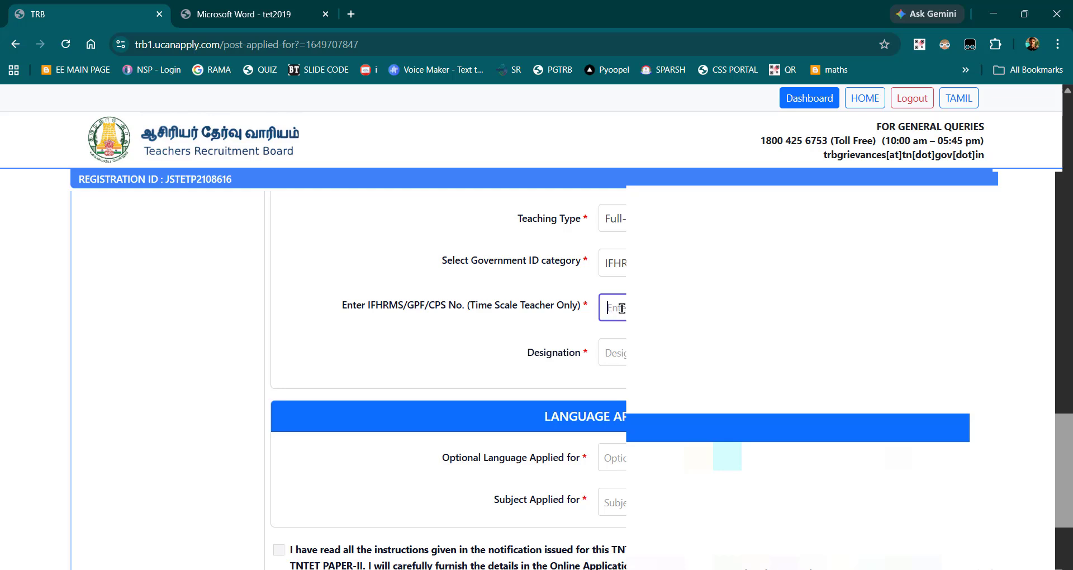
Step: Set the teacher's Designation to SGT
left_click(621, 352)
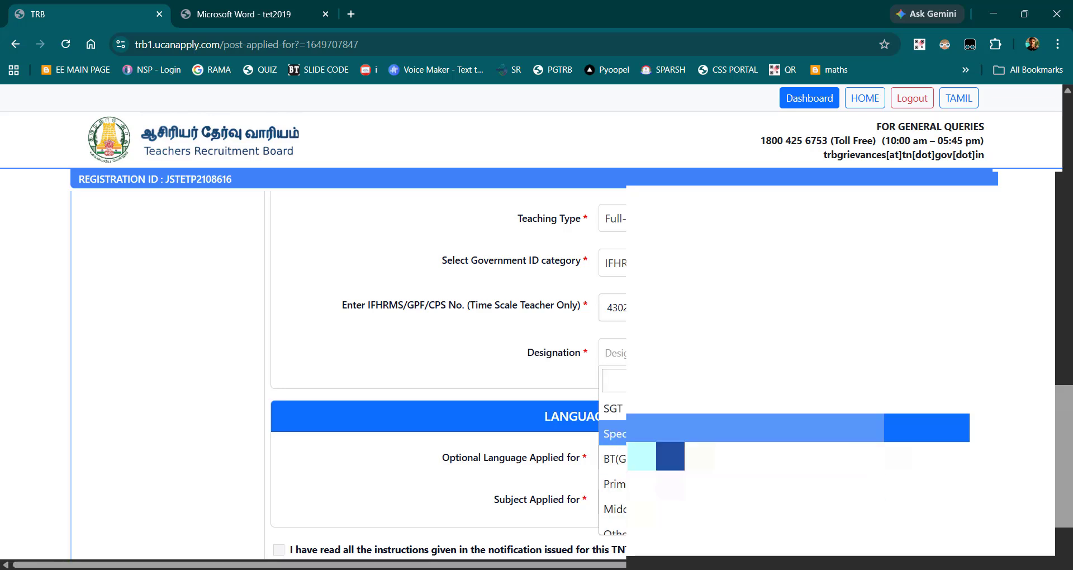
left_click(622, 412)
scroll(536, 363, "down", 2)
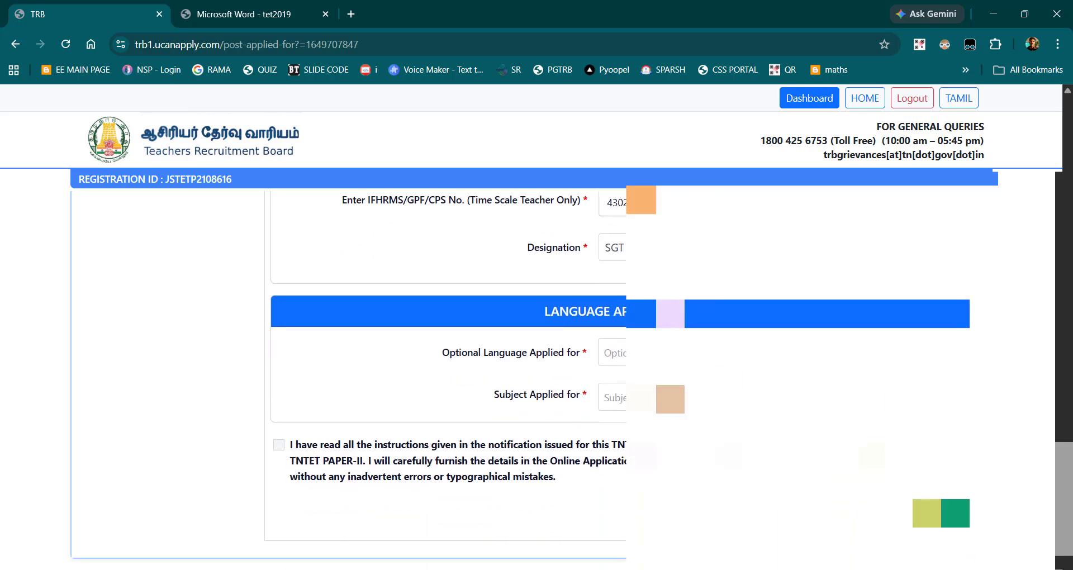
Step: Complete the language section with Tamil and the Social Science subject, and submit the page with its declaration accepted
left_click(641, 353)
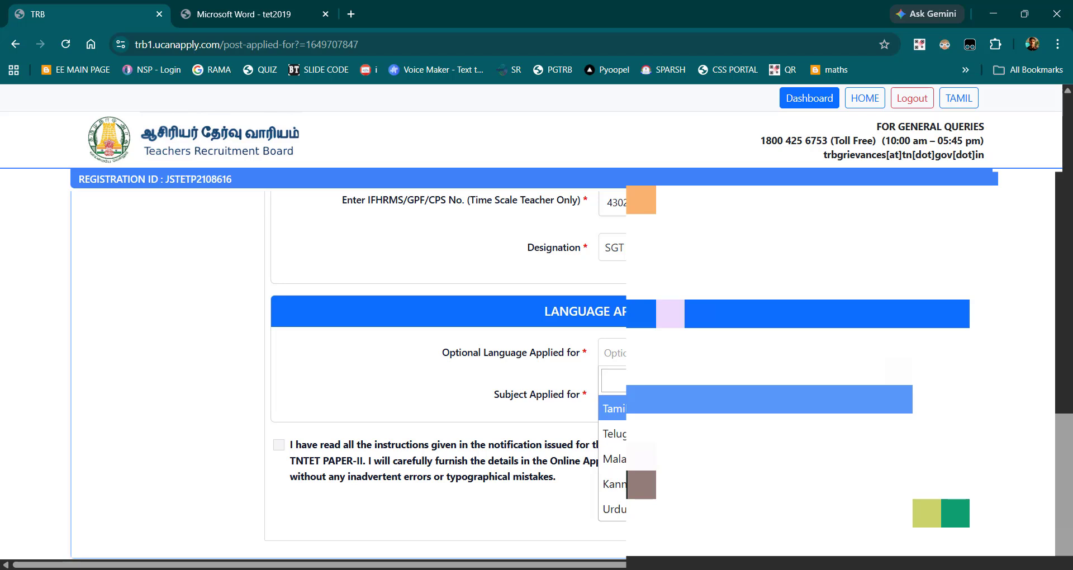
left_click(640, 407)
left_click(642, 397)
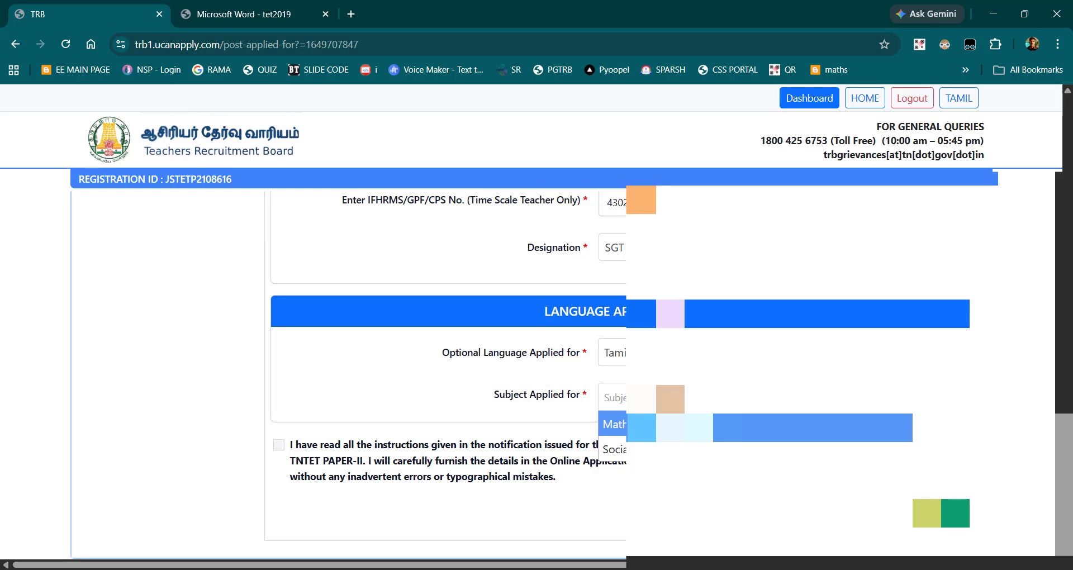
left_click(659, 450)
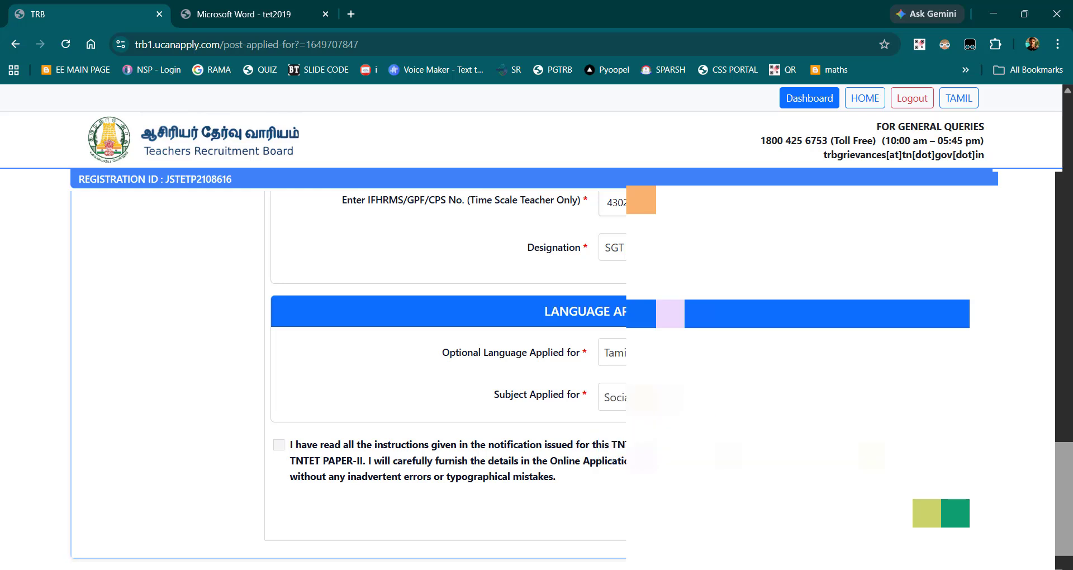
left_click(279, 447)
left_click(941, 513)
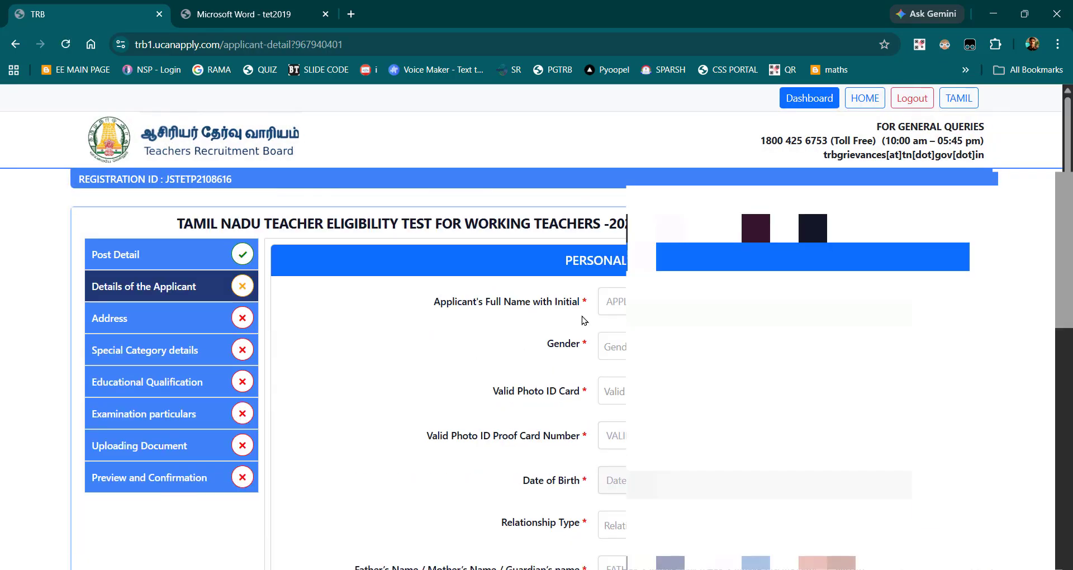
Step: Fill in the applicant's personal details, choosing Tamil Nadu as the state and Christian as the religion
left_click(610, 301)
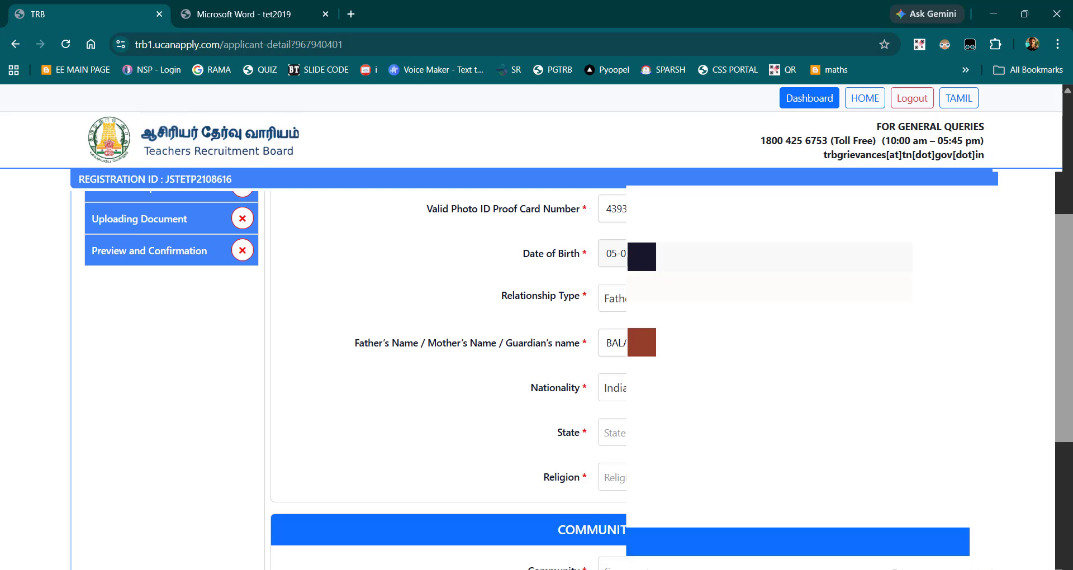
left_click(624, 439)
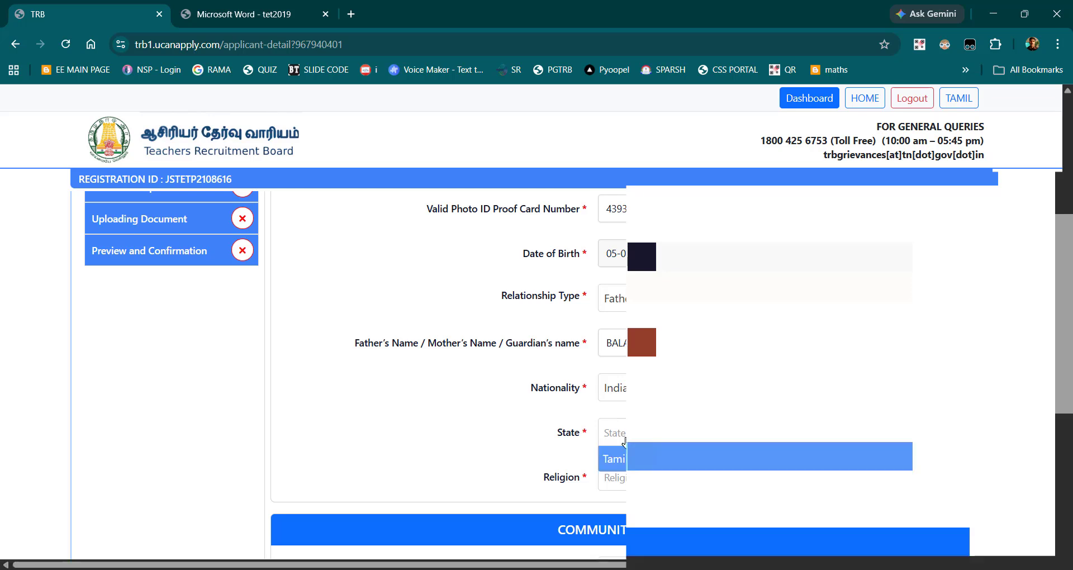
left_click(622, 459)
left_click(620, 478)
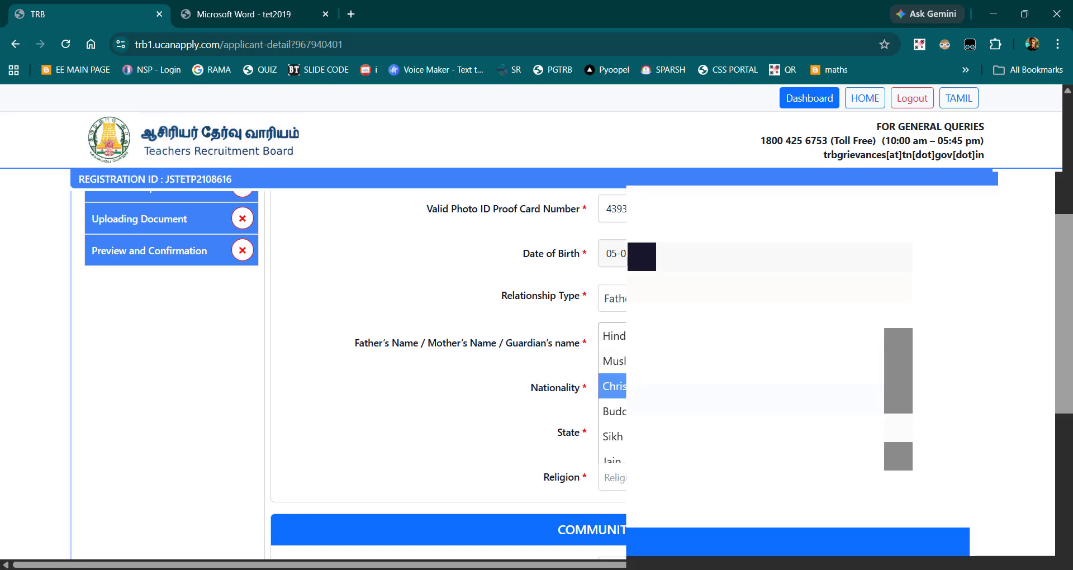
left_click(612, 385)
Step: Choose the Backward Class option as the applicant's Community and confirm the selection
scroll(476, 441, "down", 3)
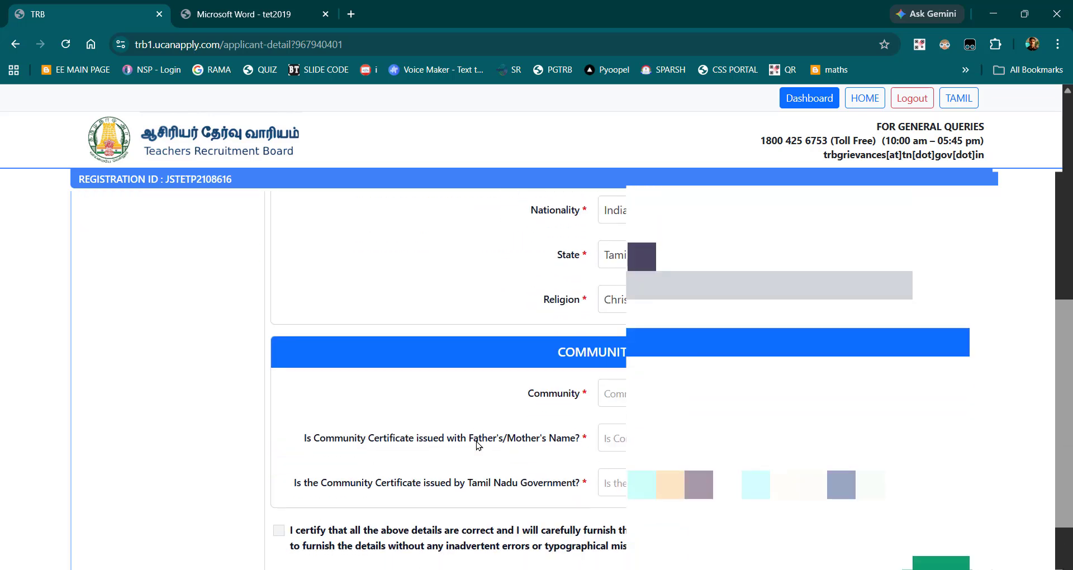
left_click(613, 398)
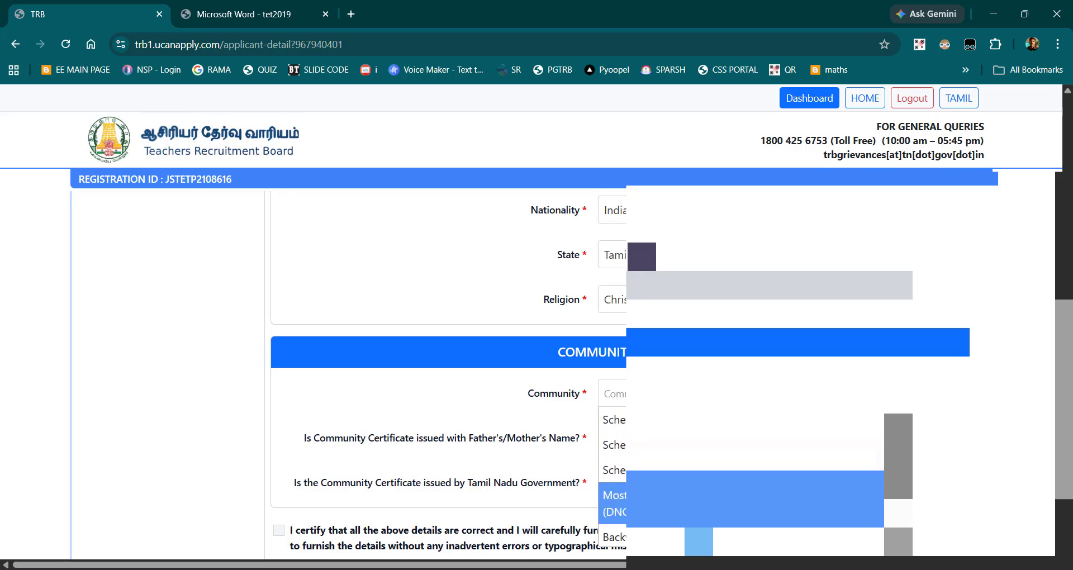
left_click(612, 537)
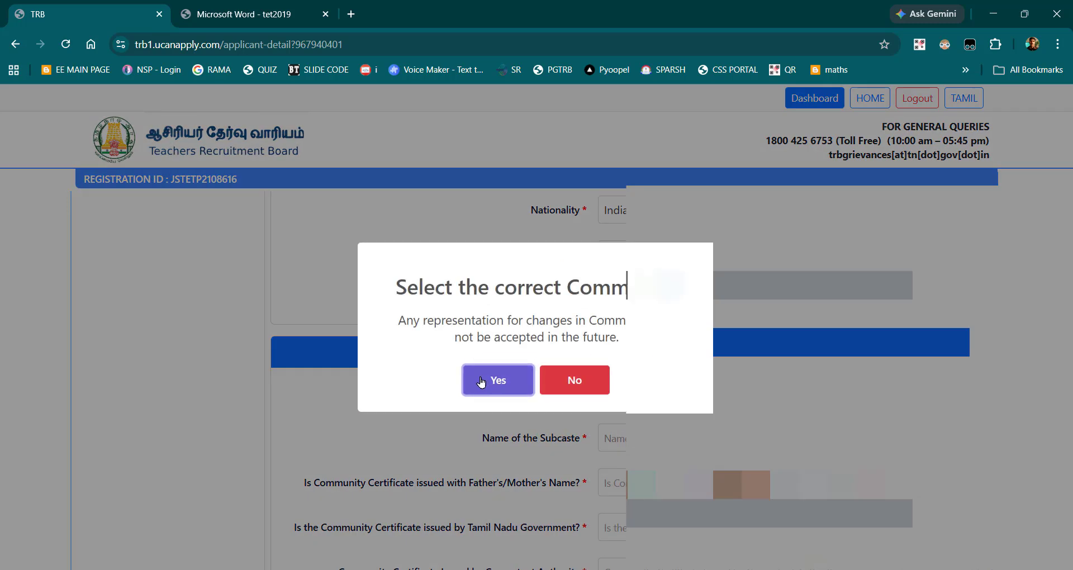
left_click(481, 382)
Step: Search the Name of the Subcaste list for "GAVA" and select the first entry beginning with those letters
scroll(617, 383, "down", 1)
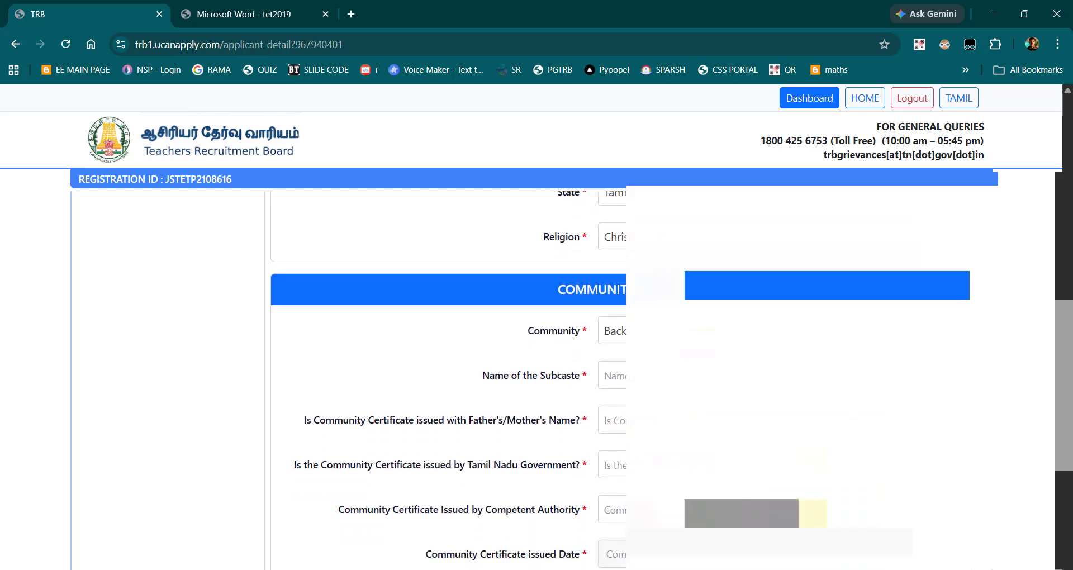
scroll(617, 384, "down", 1)
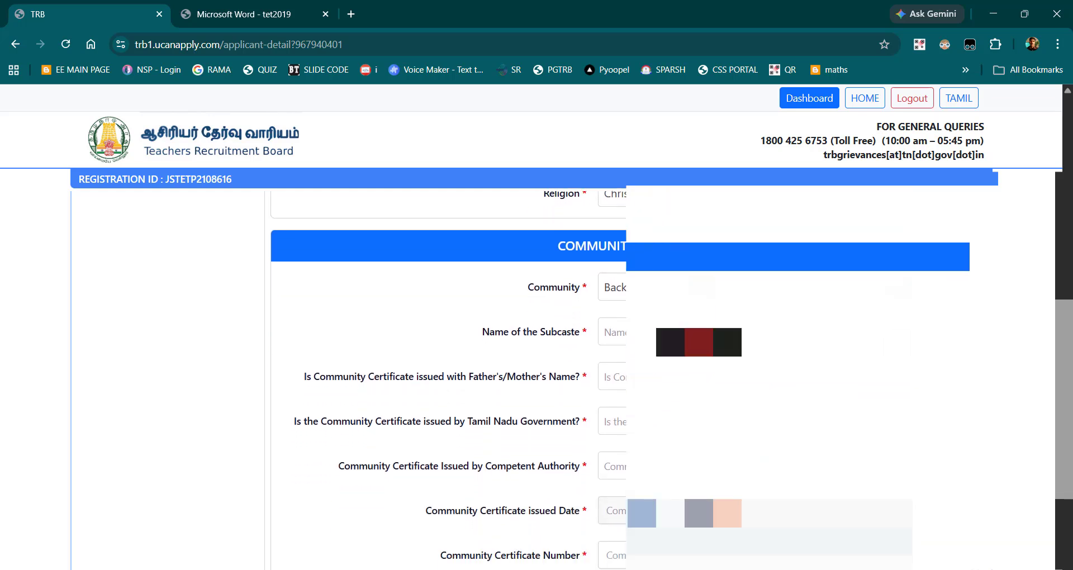
left_click(698, 332)
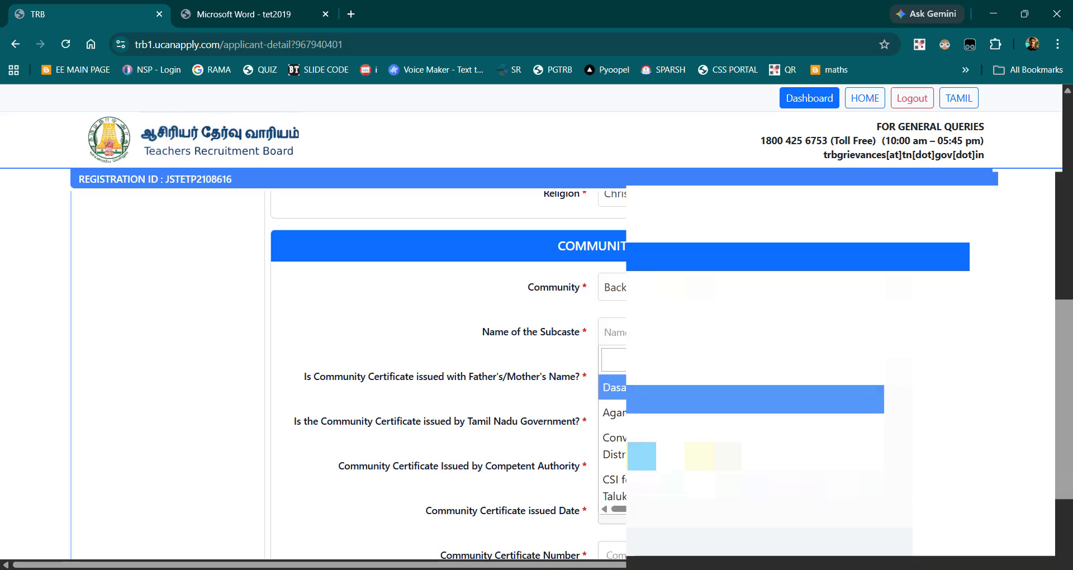
left_click(698, 332)
type("GAVA")
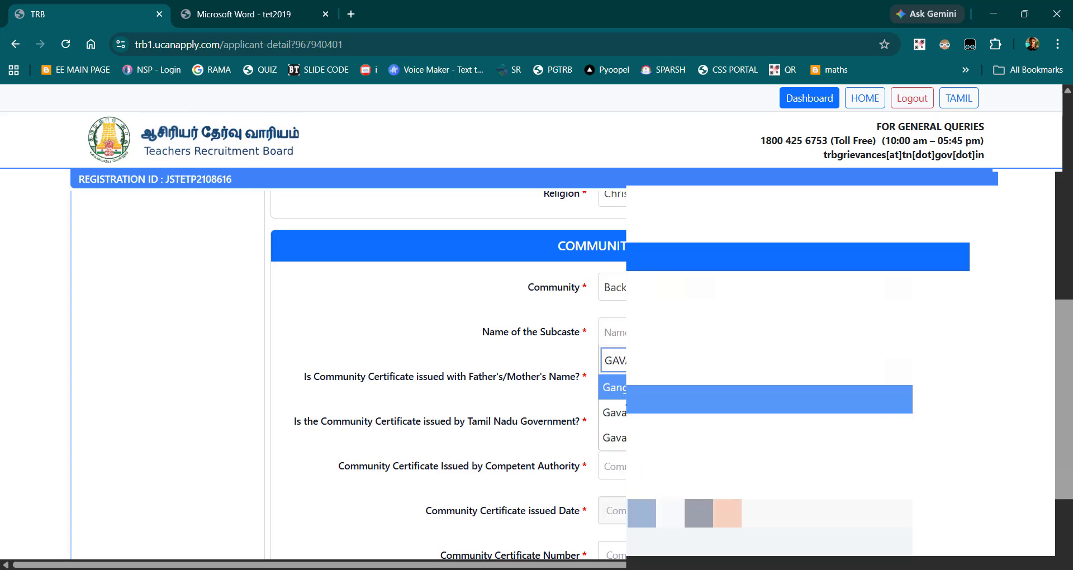
key("Down")
key("Return")
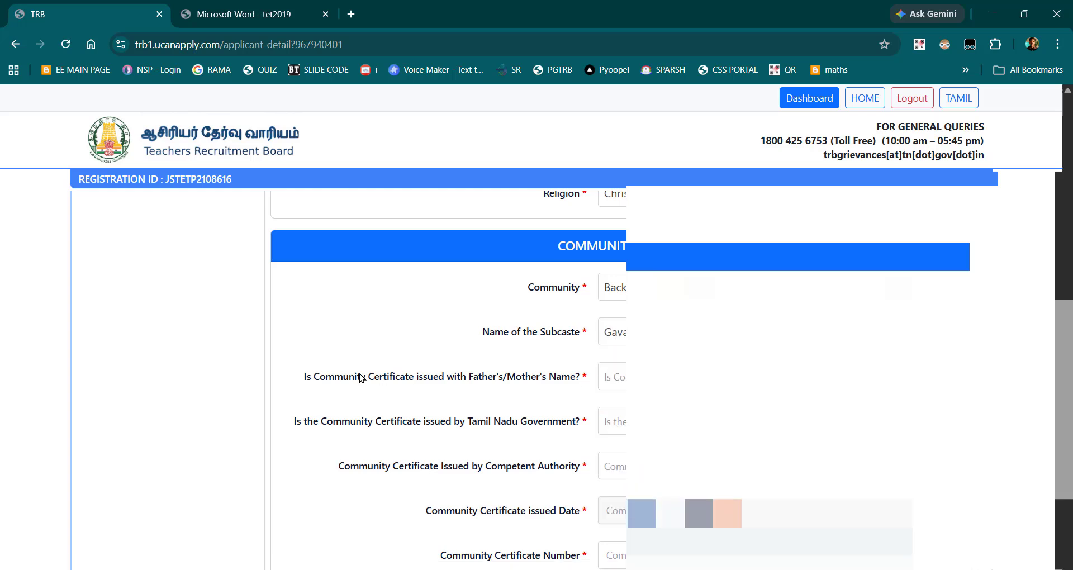
Step: State that the community certificate is issued with the father's name and answer Yes to issue by the Tamil Nadu Government
left_click(624, 386)
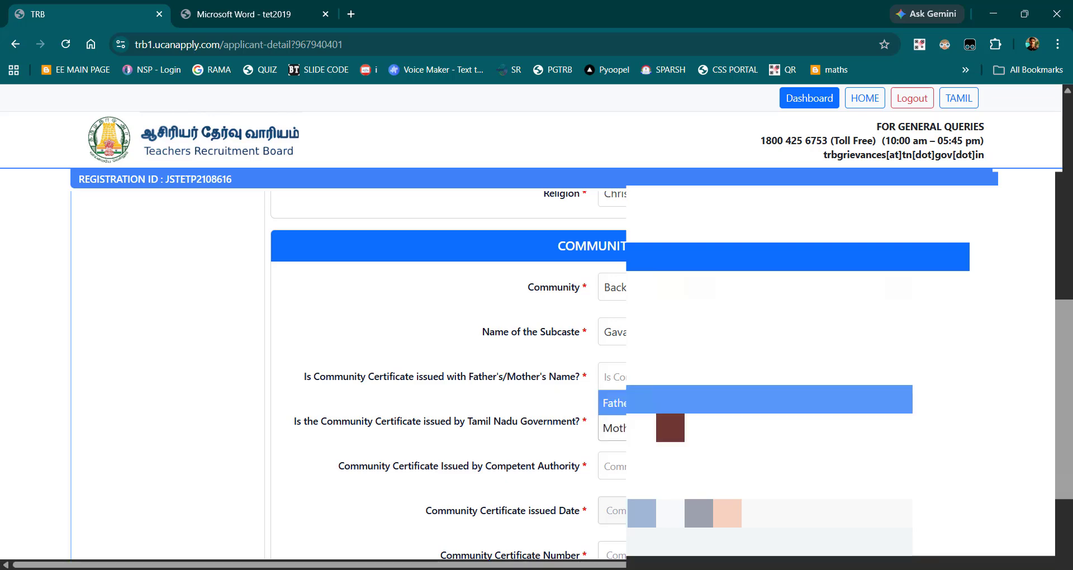
left_click(624, 402)
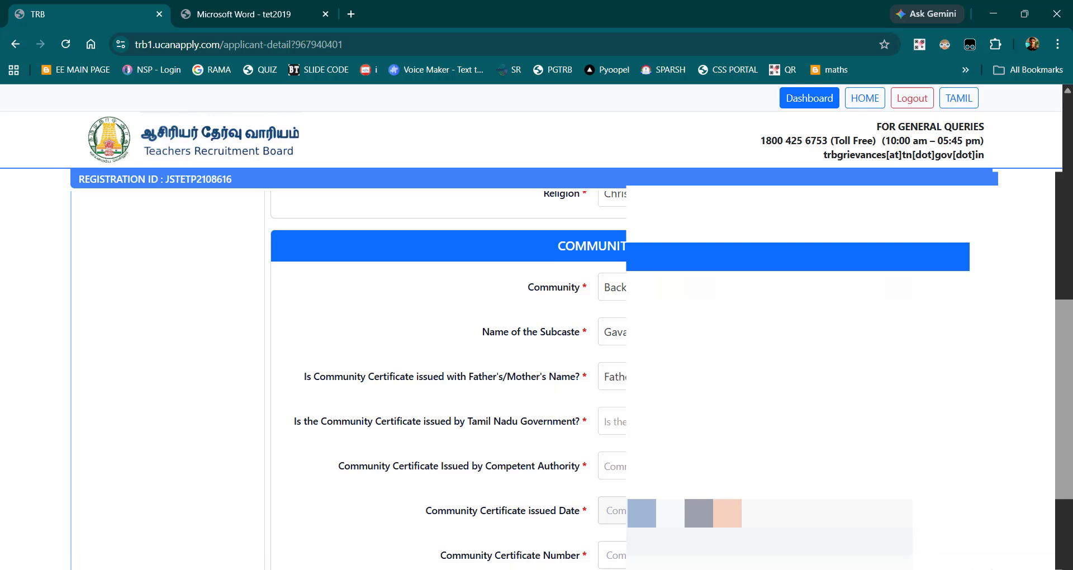
left_click(624, 426)
left_click(624, 449)
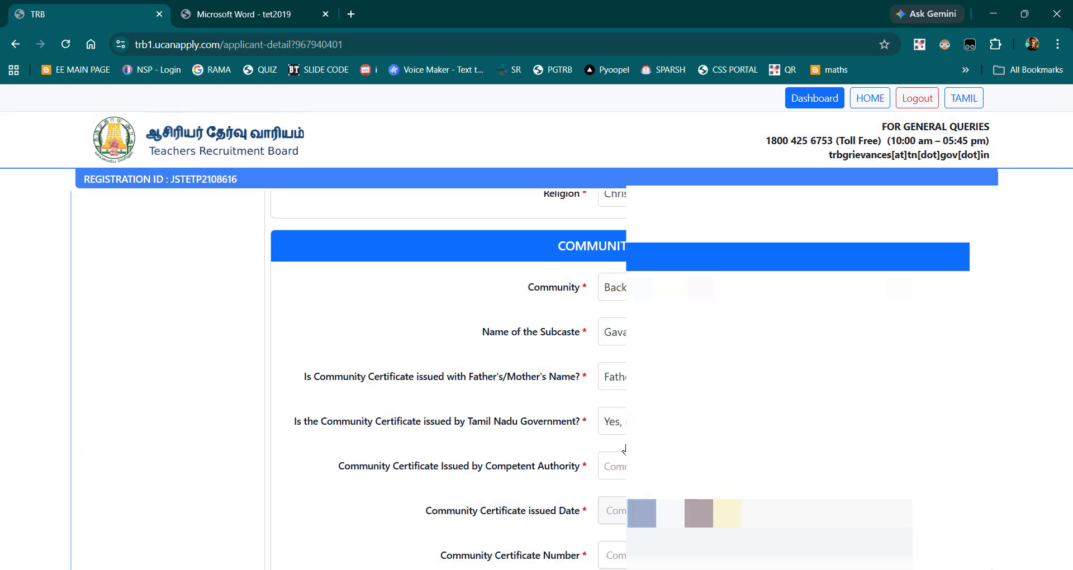
Step: Choose the fourth listed competent authority for the community certificate and enter the Community Certificate Number
scroll(624, 450, "down", 2)
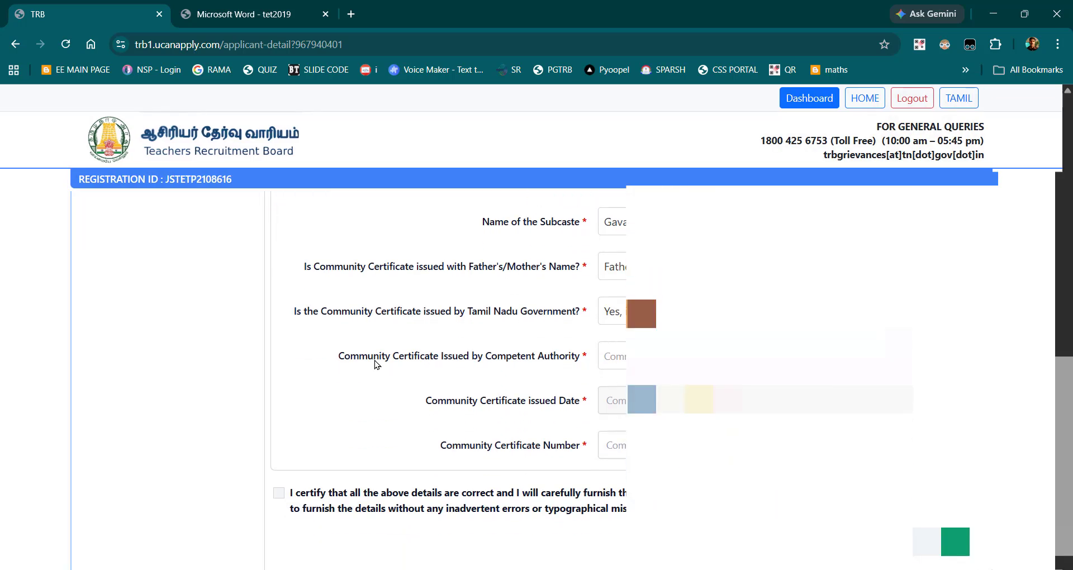
left_click(605, 360)
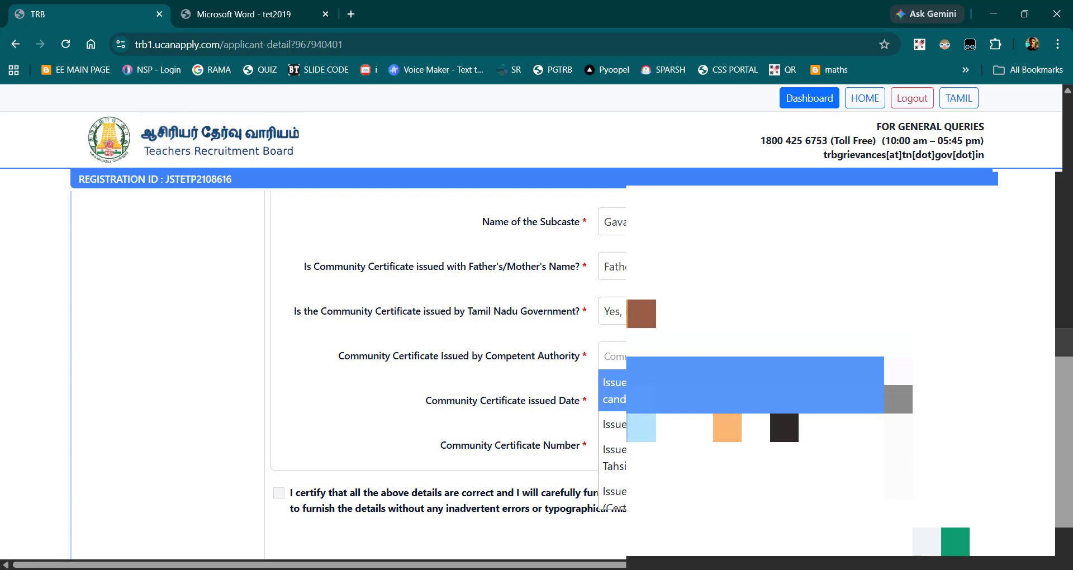
left_click(615, 492)
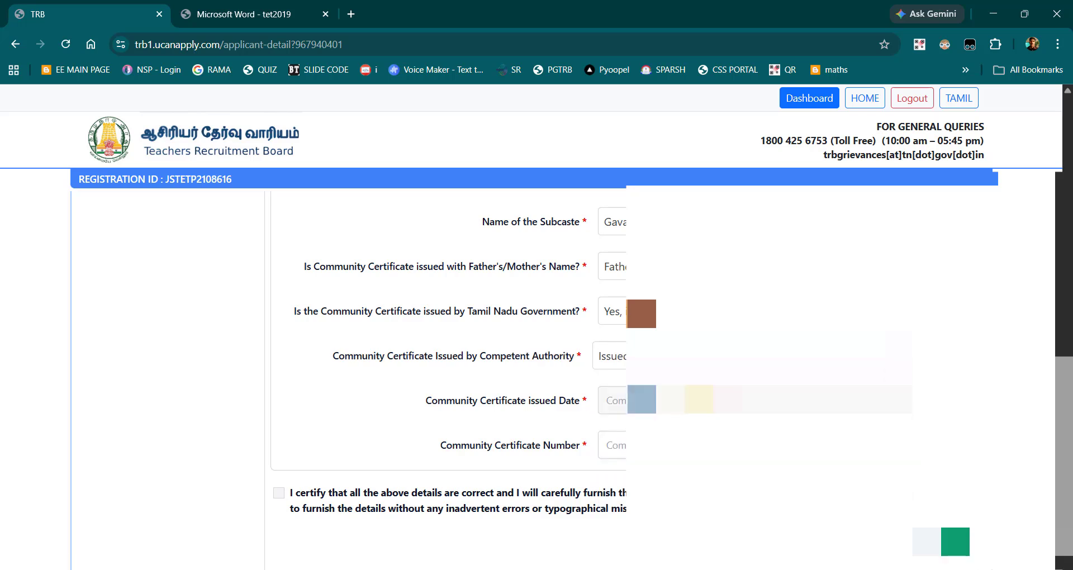
left_click(726, 400)
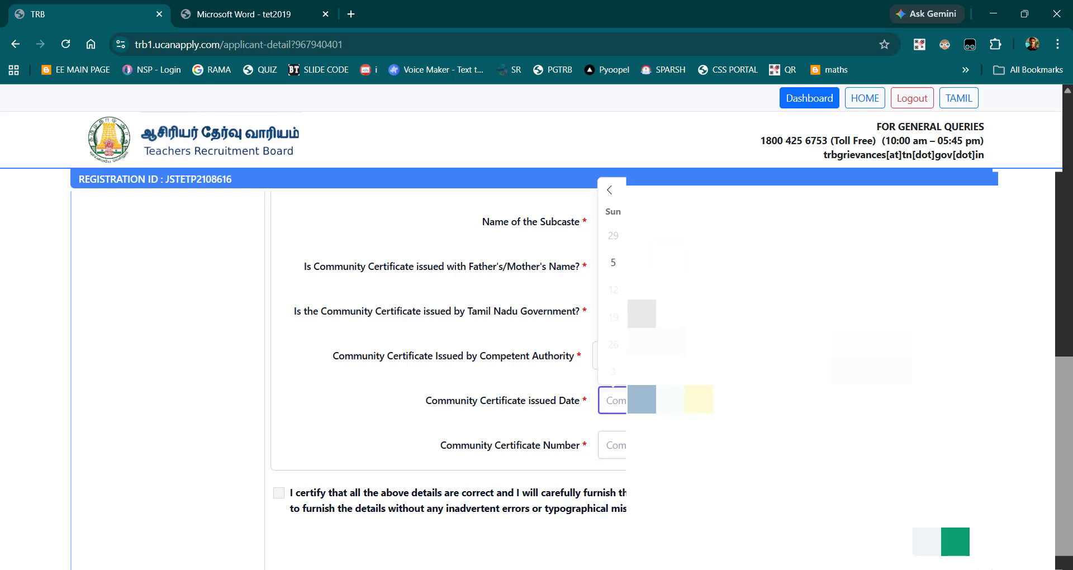
left_click(698, 445)
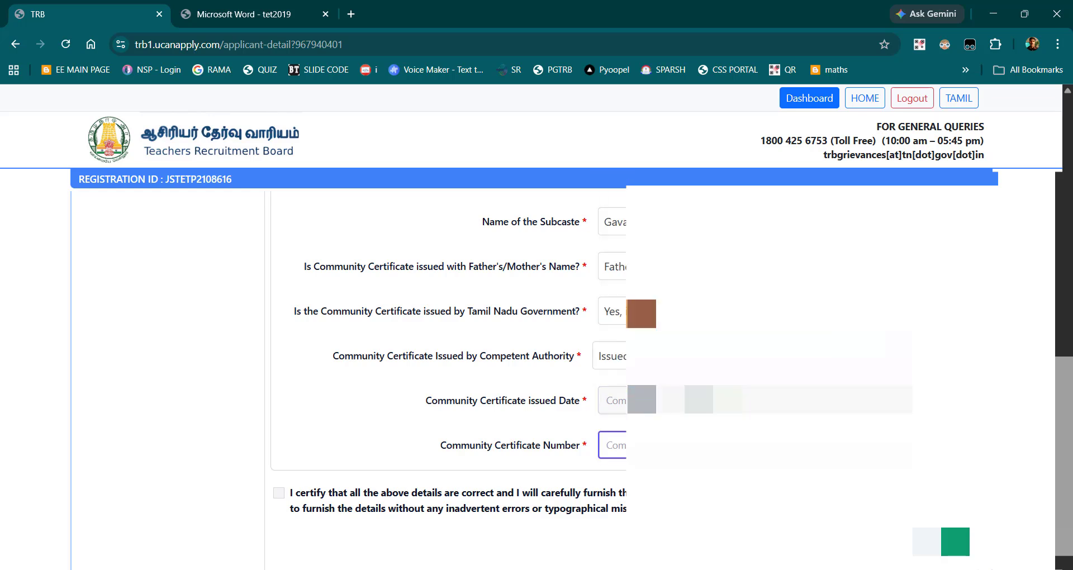
type("2327")
Step: Set the Community Certificate issued Date to 13 September 2021
left_click(698, 400)
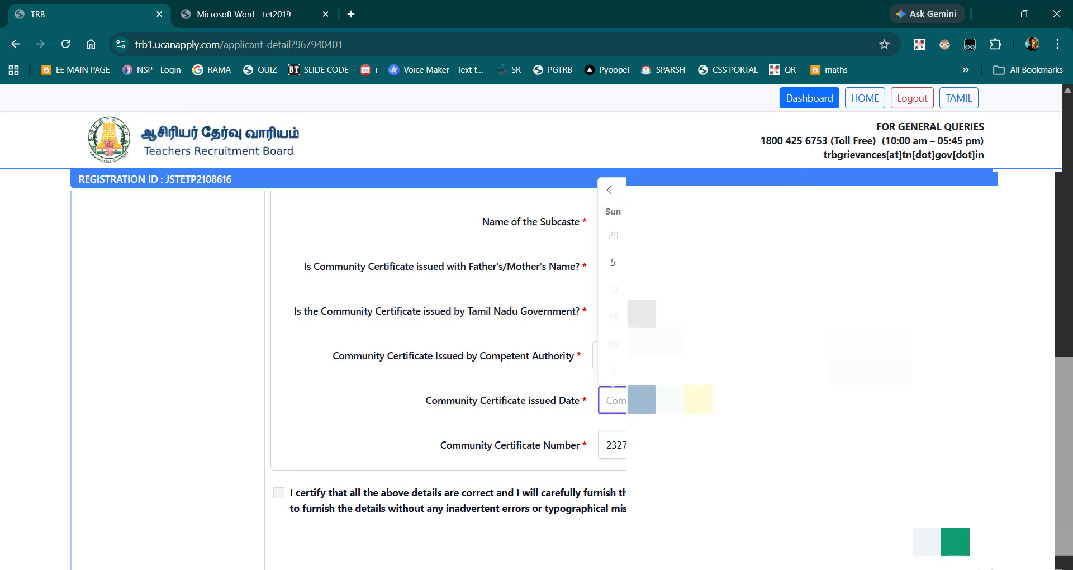
double_click(740, 191)
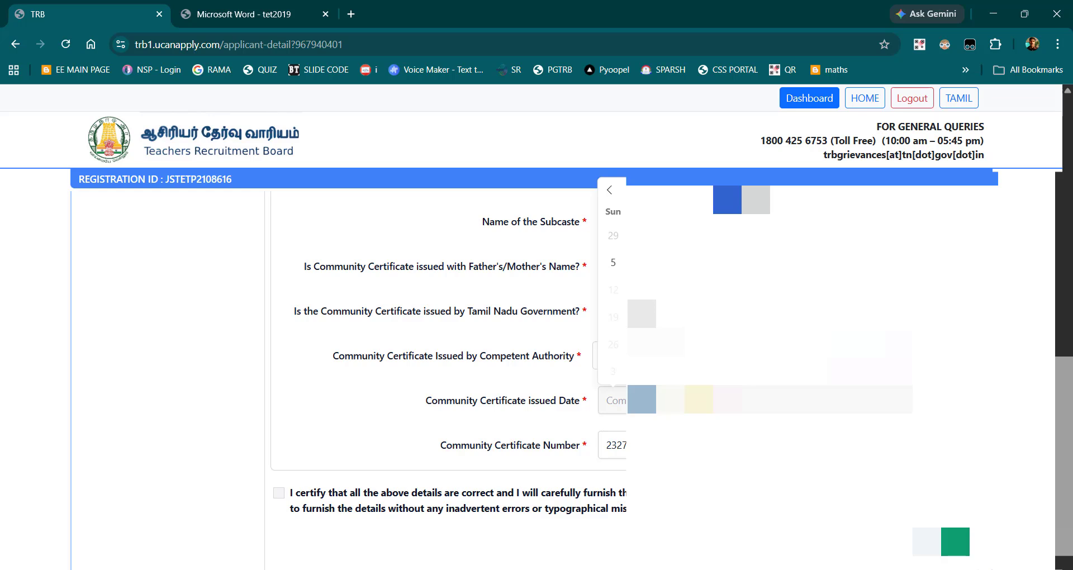
type("2021")
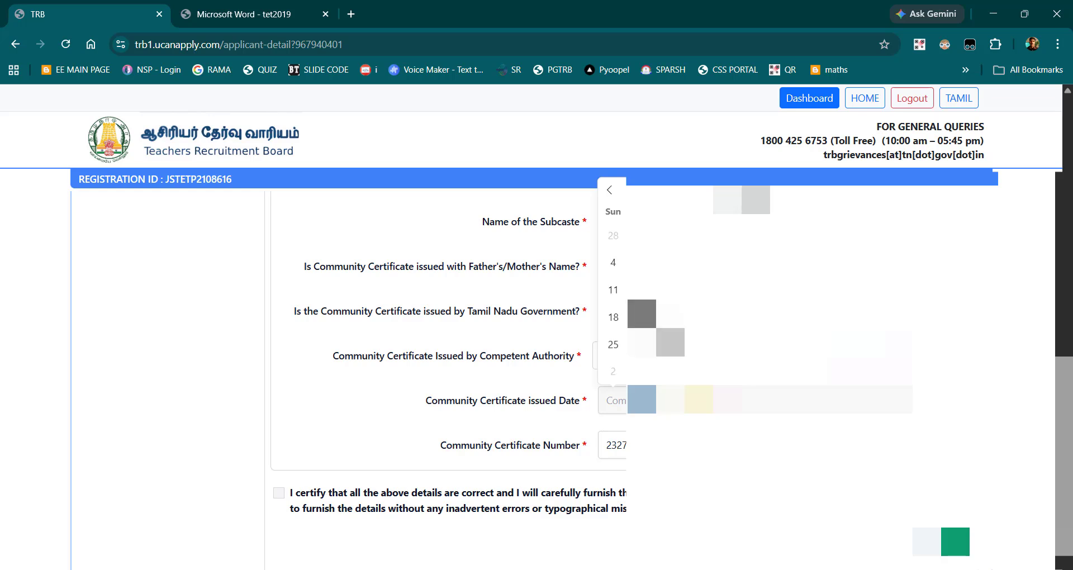
left_click(685, 193)
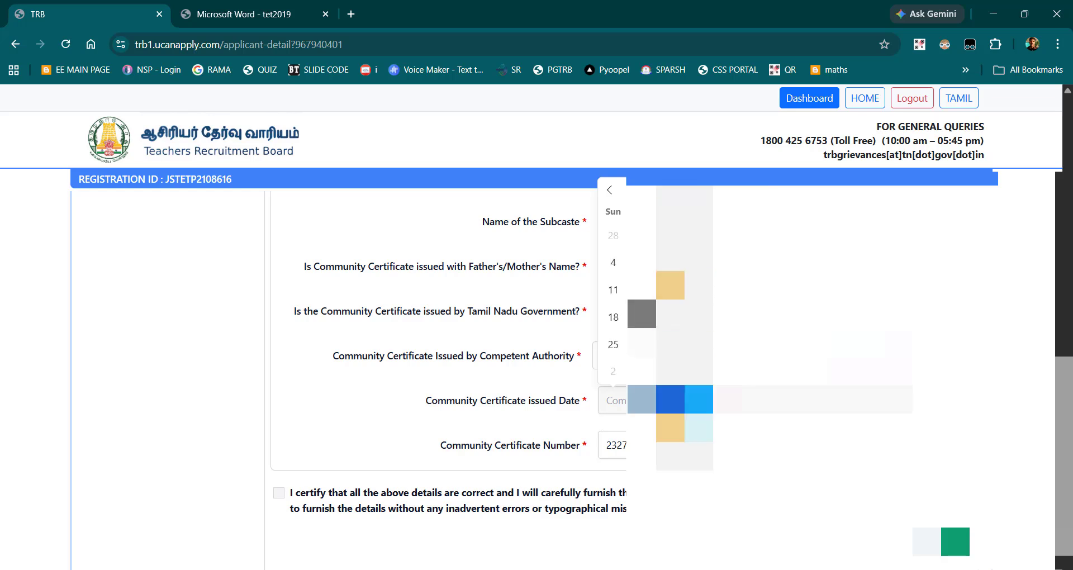
left_click(686, 396)
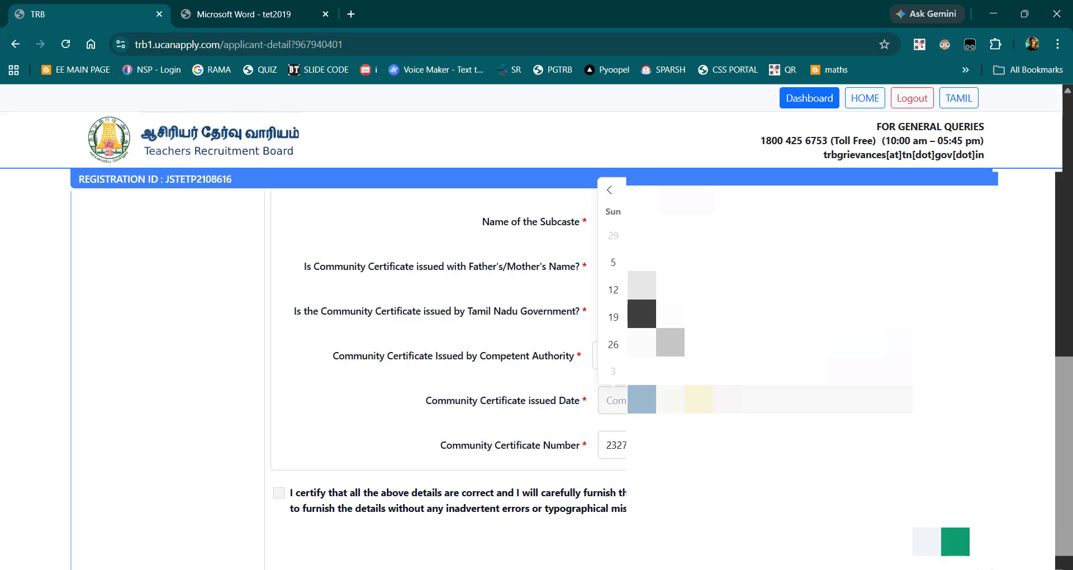
left_click(641, 289)
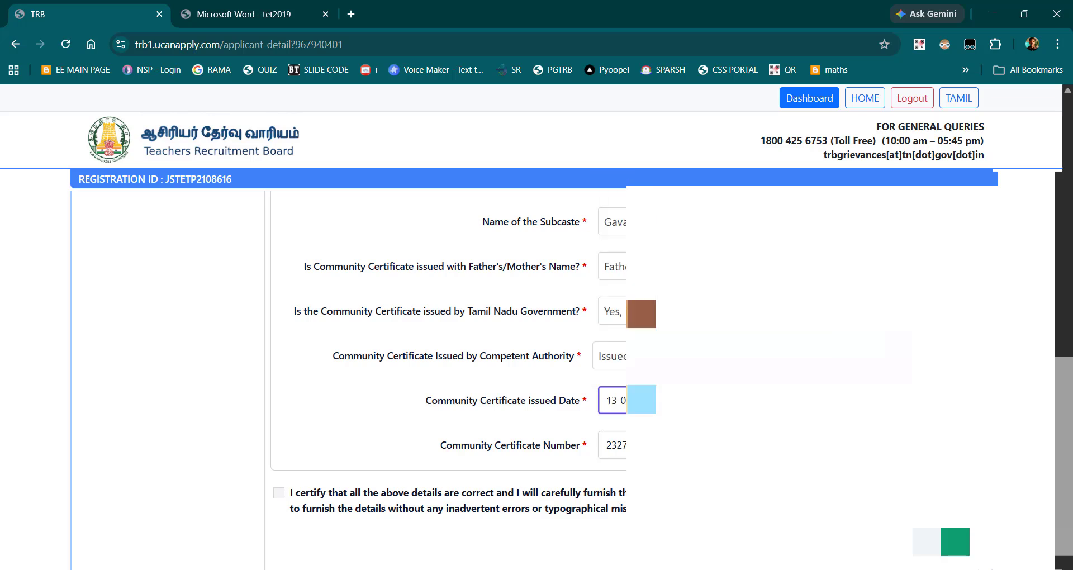
Step: Accept the declaration that the applicant details are correct and submit the page
scroll(497, 468, "down", 1)
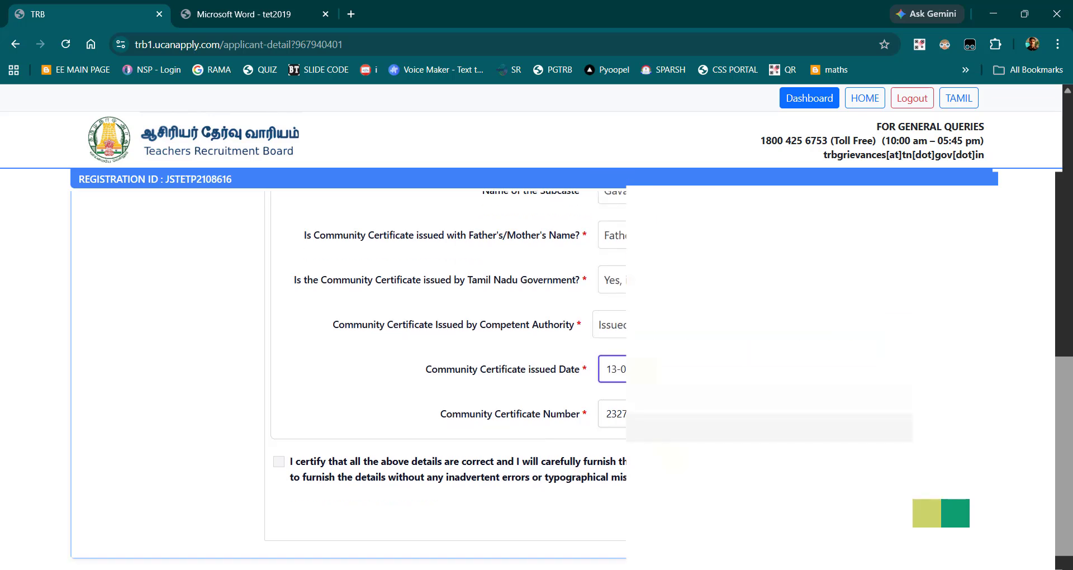
left_click(278, 463)
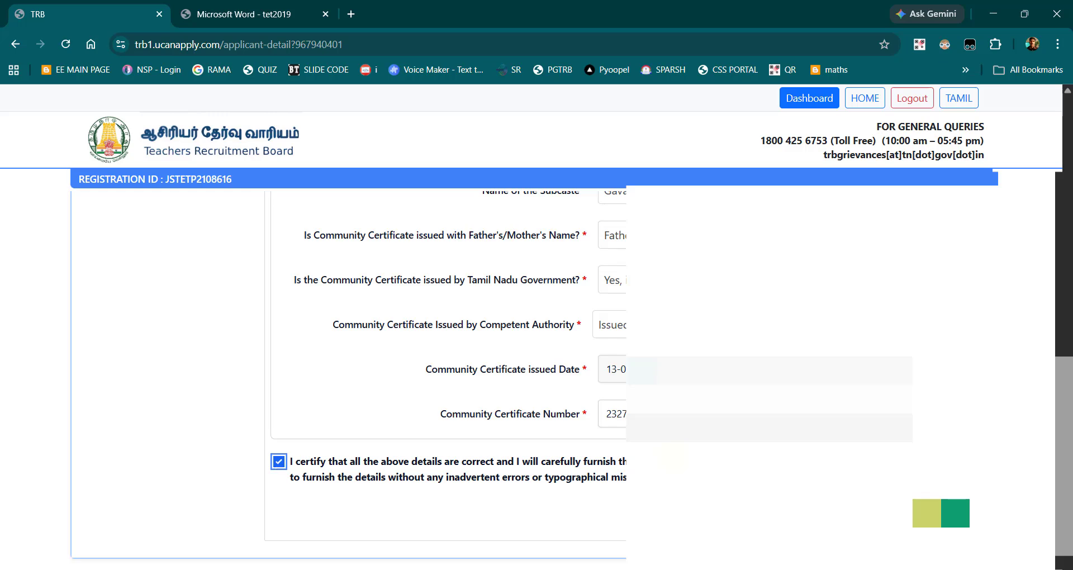
left_click(941, 513)
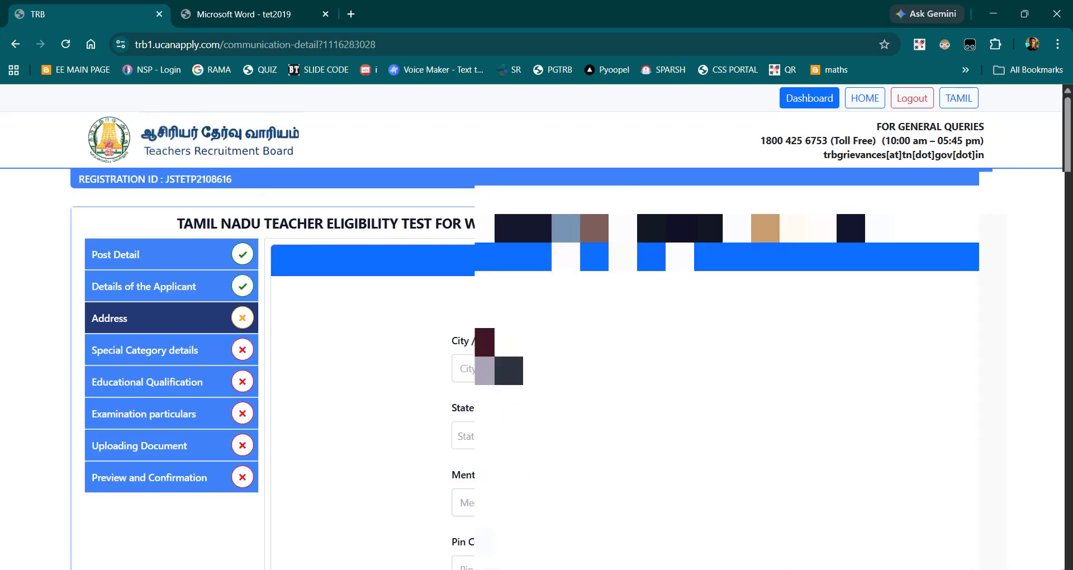
Step: Enter the applicant's street address in the City field of the address section
left_click(465, 368)
type("32B")
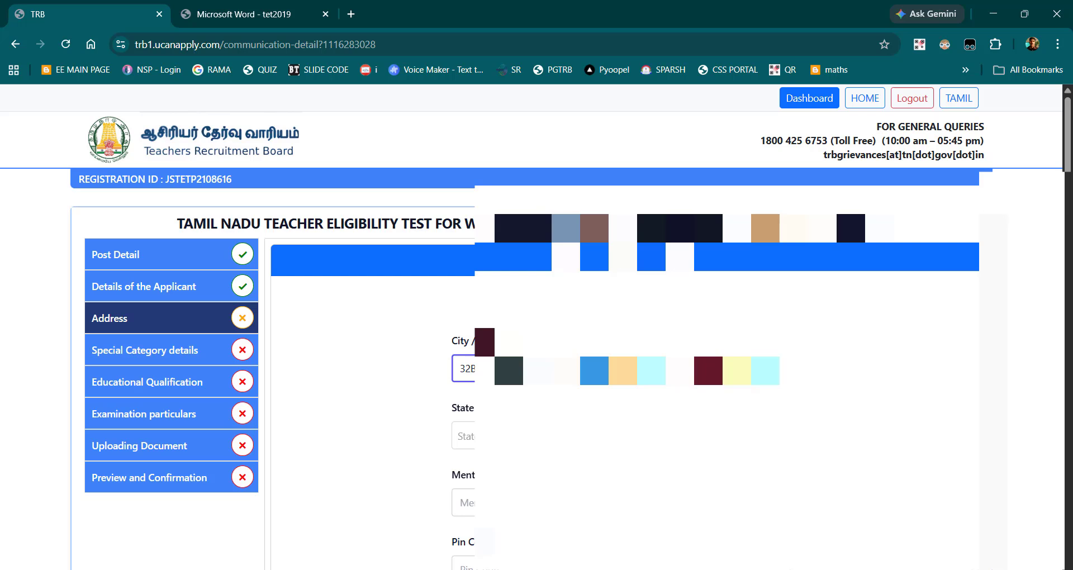
Step: Set the address state to Tamil Nadu and select the applicant's district
left_click(550, 436)
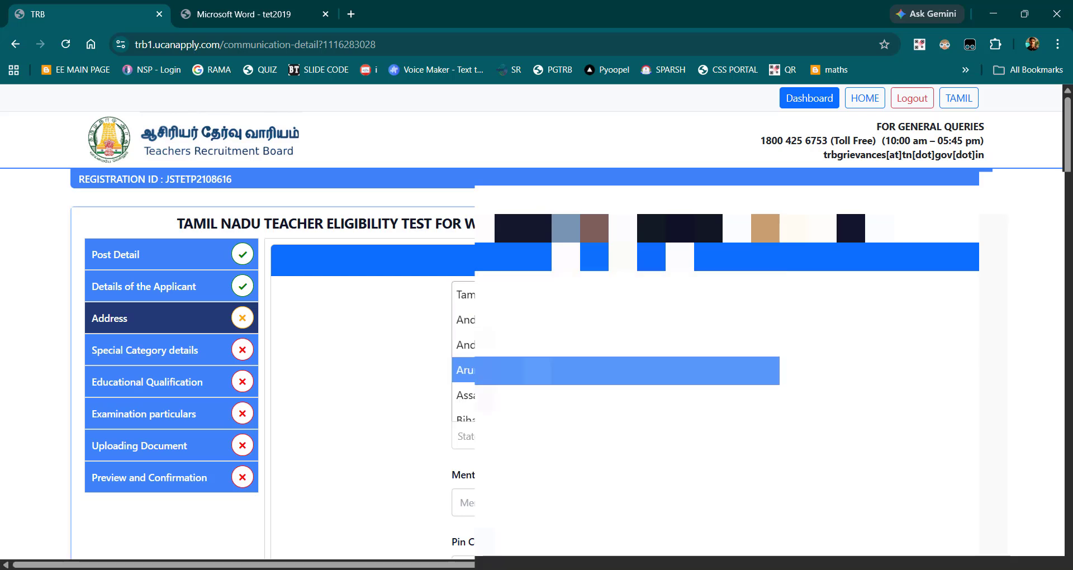
left_click(550, 295)
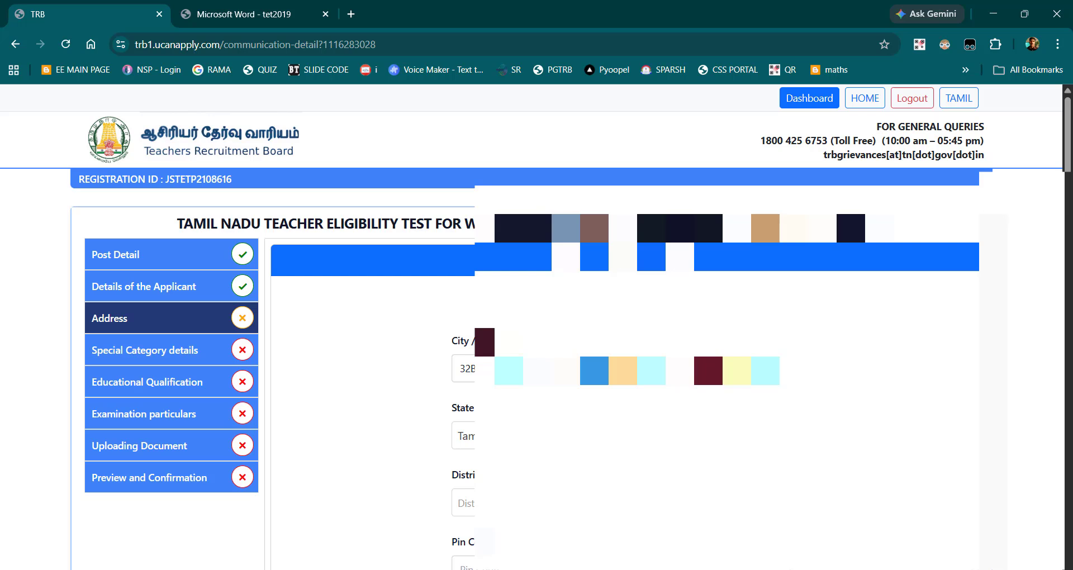
left_click(550, 503)
scroll(550, 450, "down", 10)
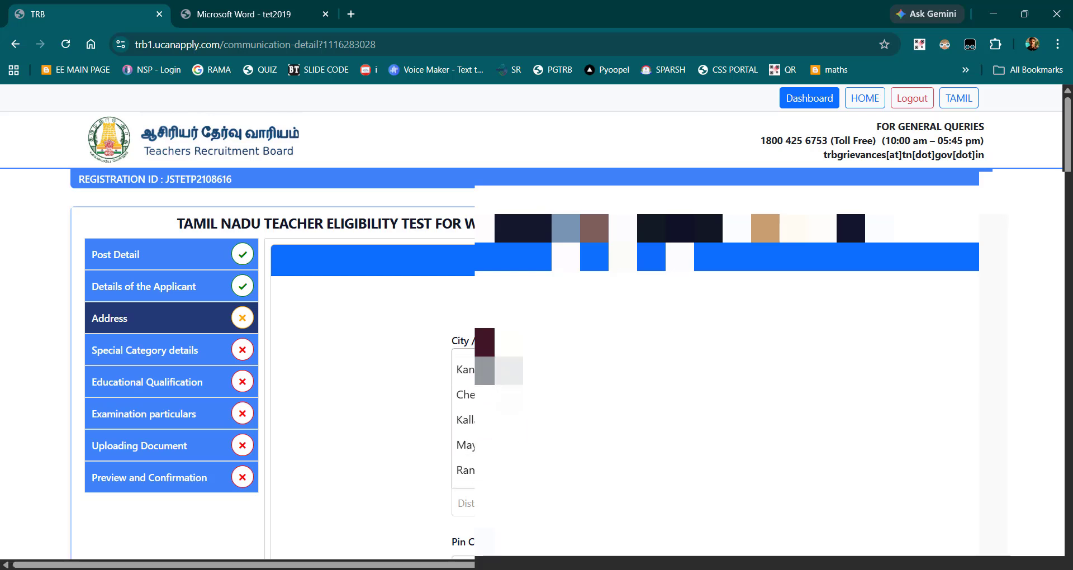
scroll(551, 451, "up", 1)
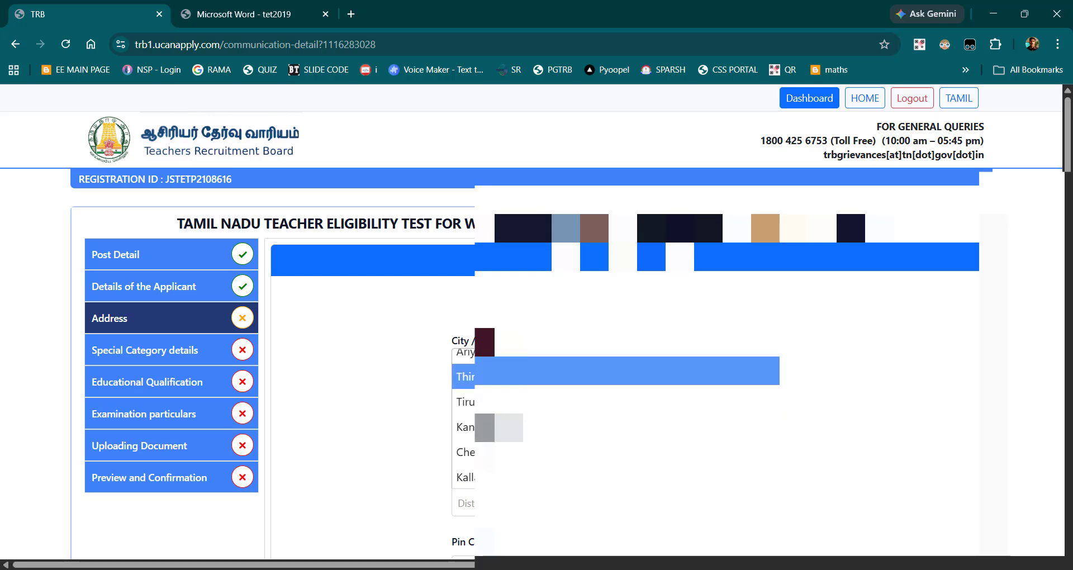
left_click(463, 376)
Step: Enter the postal Pin Code of the applicant's address and place the cursor in the Full Address field
scroll(369, 369, "down", 3)
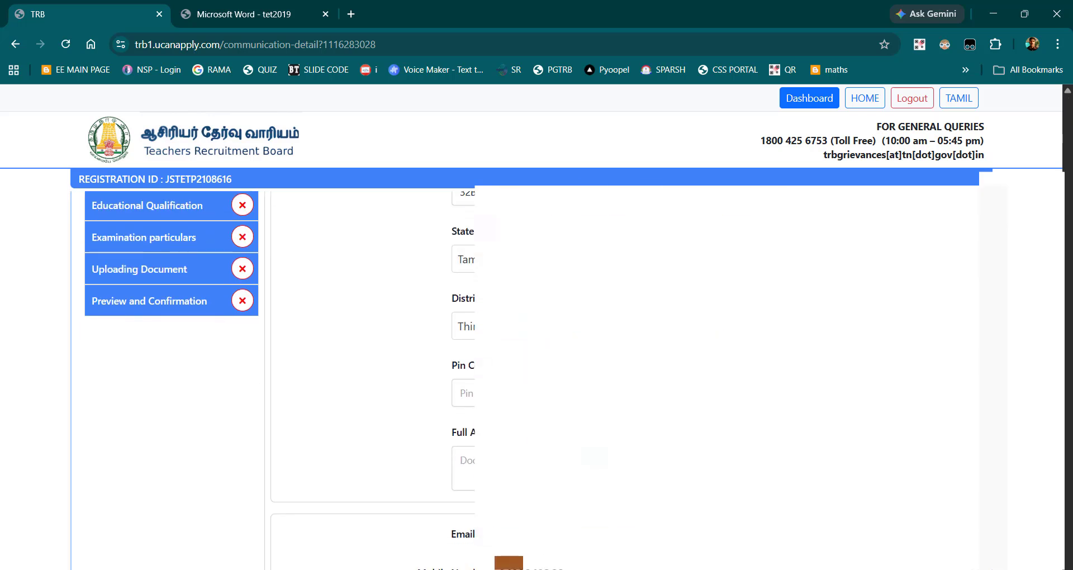
left_click(491, 393)
type("602")
scroll(368, 369, "down", 2)
left_click(467, 370)
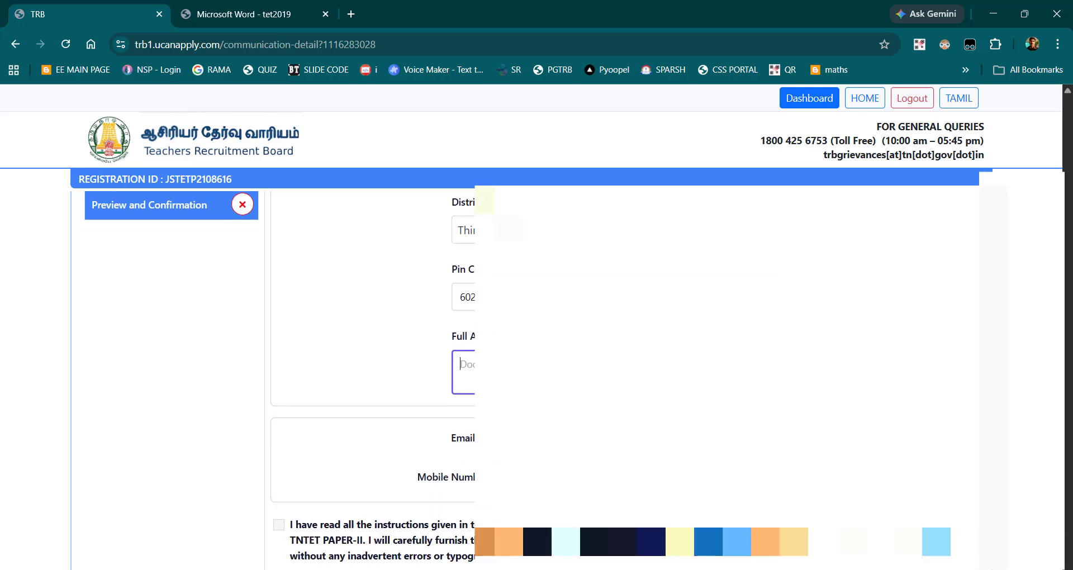
Step: Replace the contents of the City field in the address section with the applicant's city
scroll(369, 368, "up", 4)
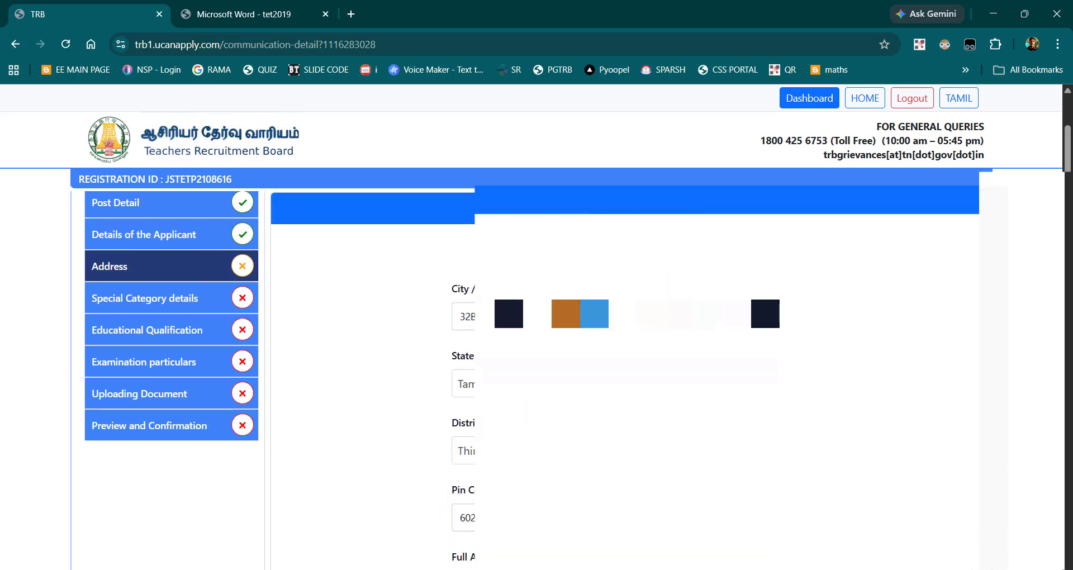
left_click(457, 319)
key("ctrl+a")
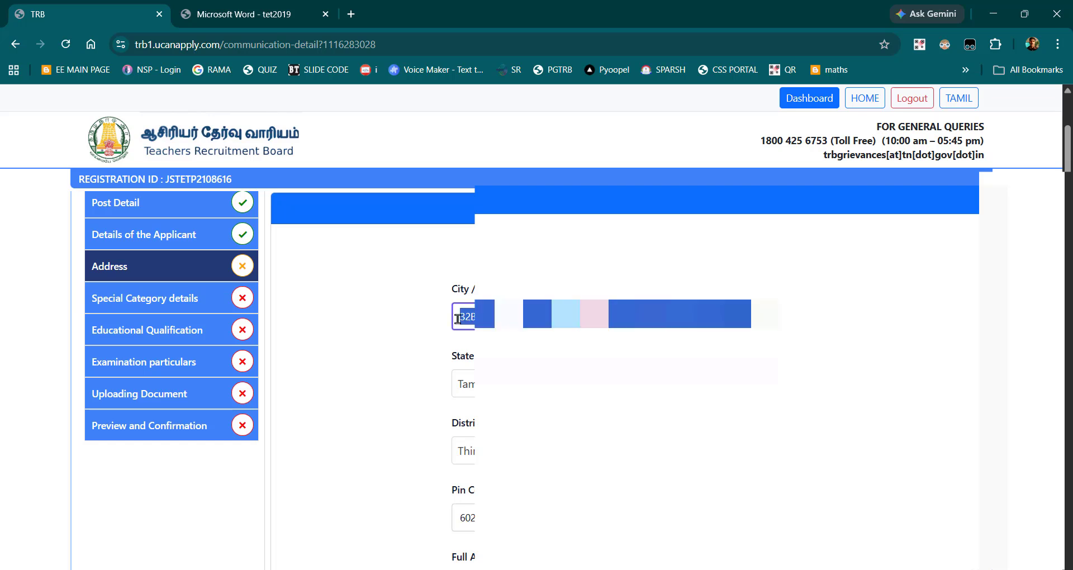
key("BackSpace")
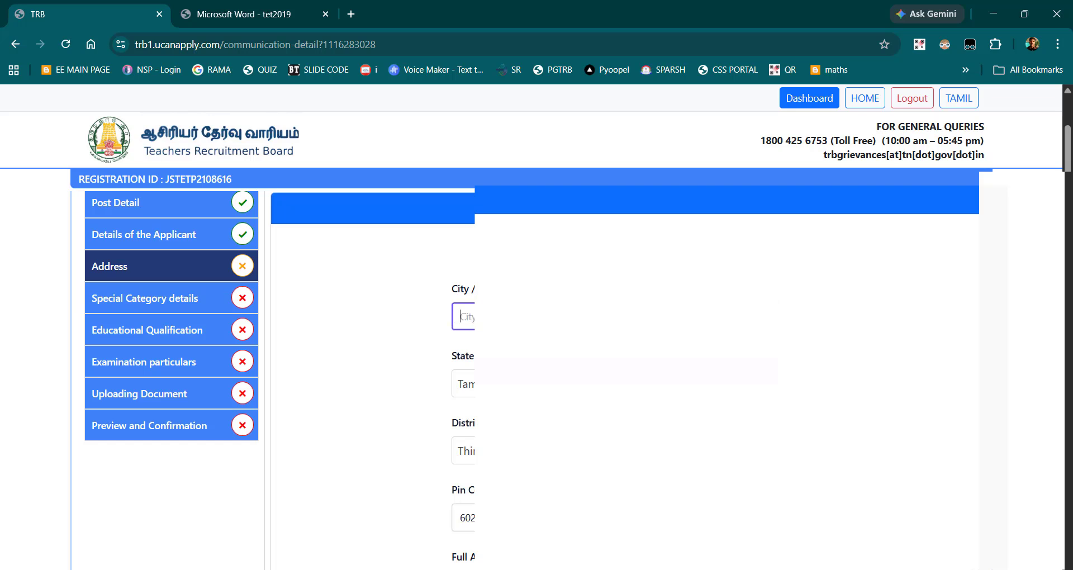
type("MA")
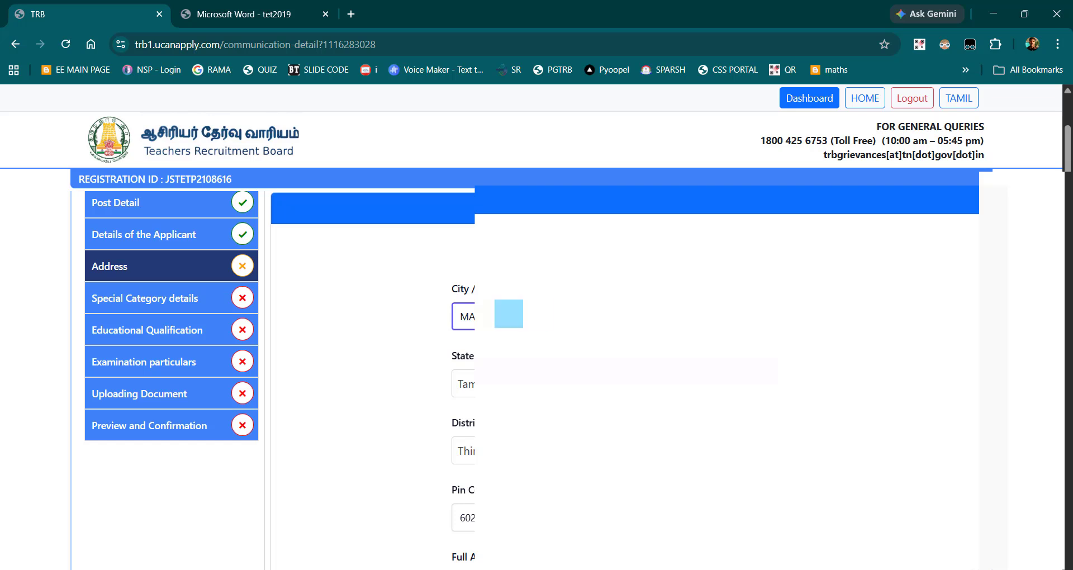
Step: Paste the applicant's copied street address into the Full Address field
scroll(559, 369, "down", 3)
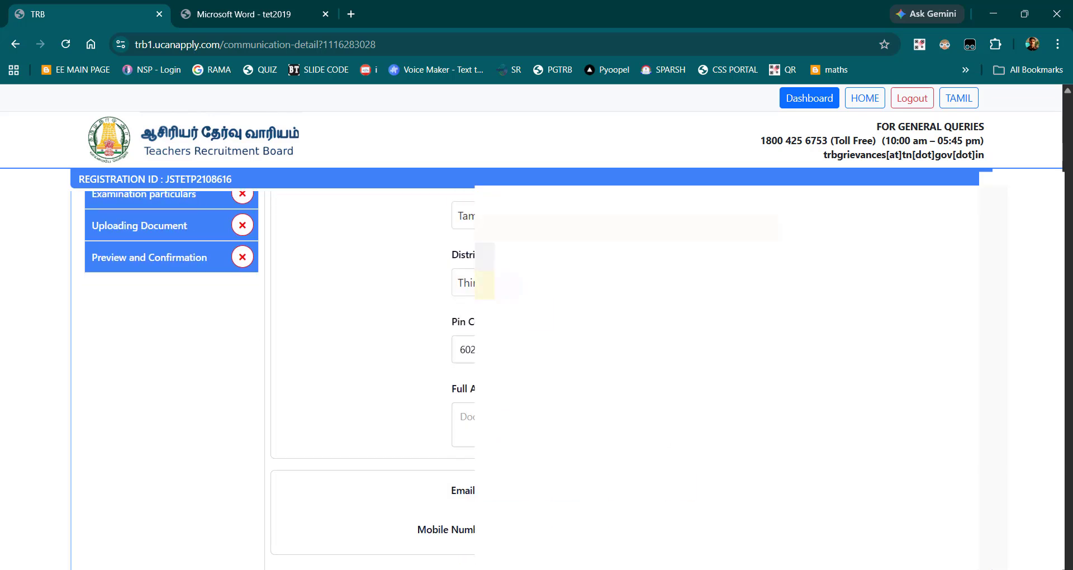
left_click(463, 425)
key("ctrl+v")
Step: Accept the declaration about having read the instructions and submit the Address page
scroll(559, 369, "down", 2)
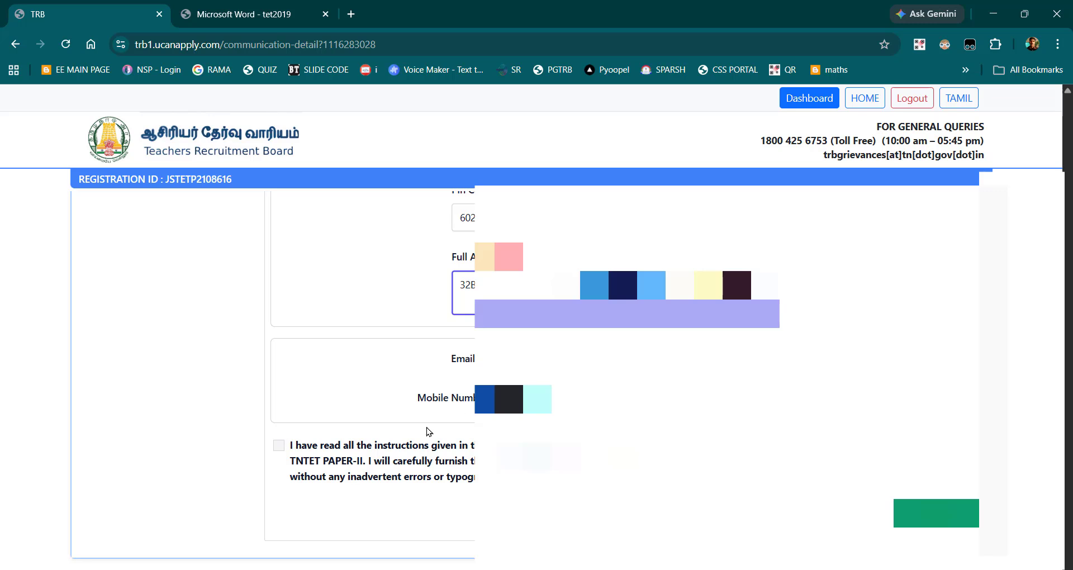
left_click(278, 445)
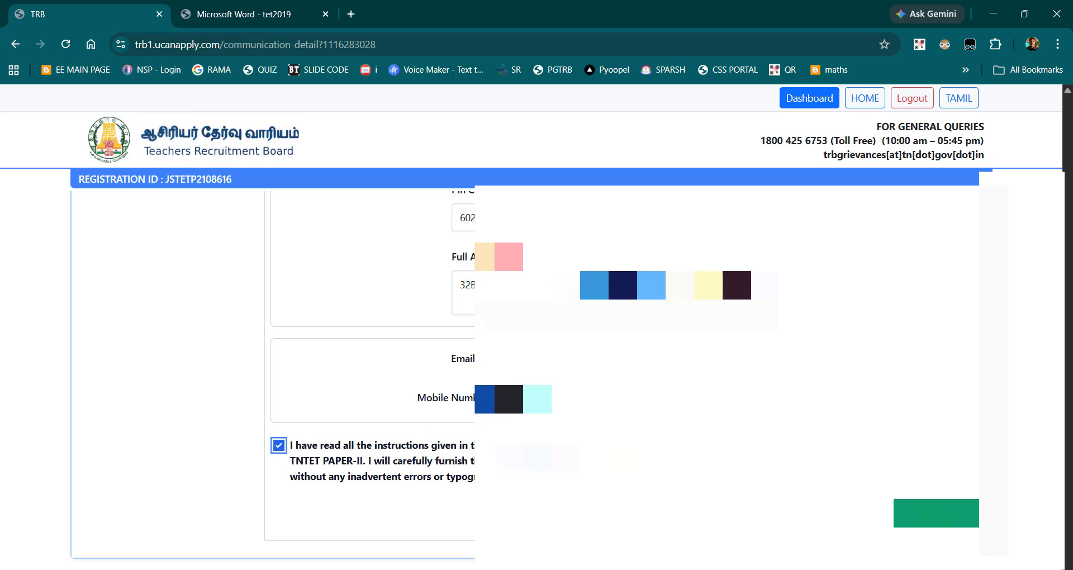
left_click(936, 512)
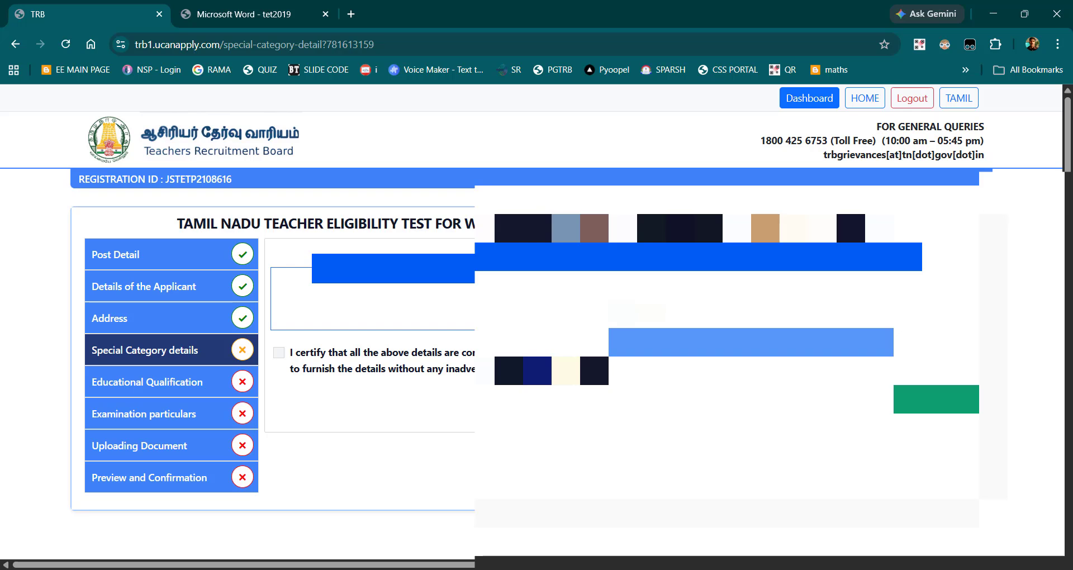
Step: Certify the special category details and change the special category answer to bring up the differently abled fields for review
left_click(284, 354)
left_click(751, 314)
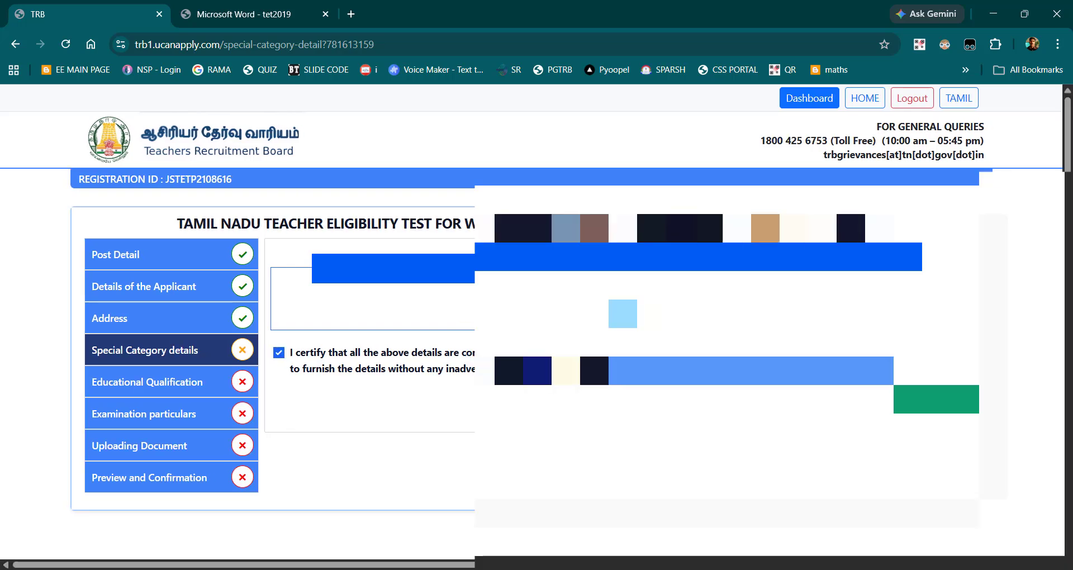
left_click(751, 343)
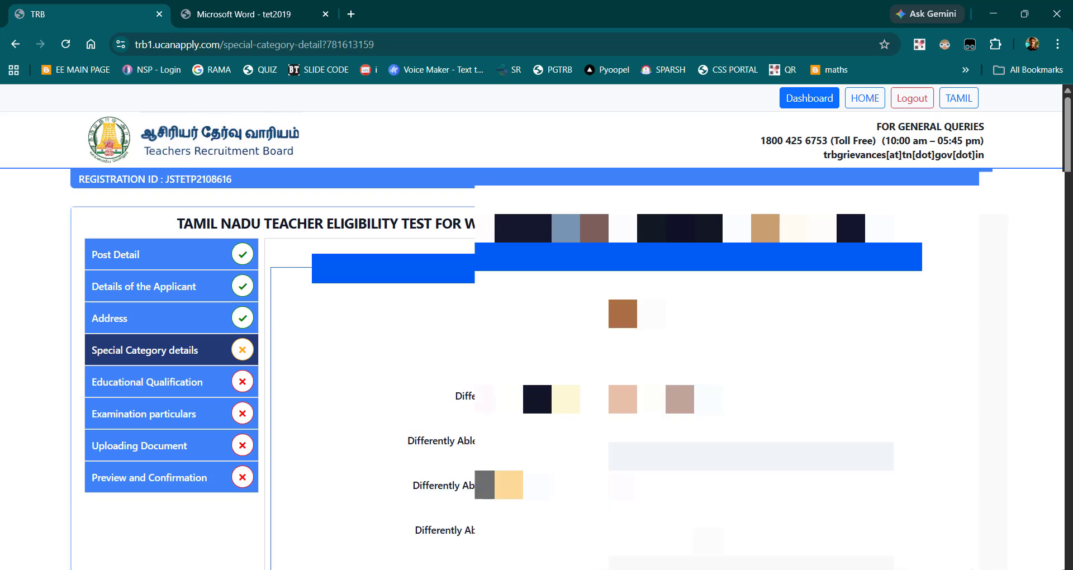
scroll(558, 335, "down", 4)
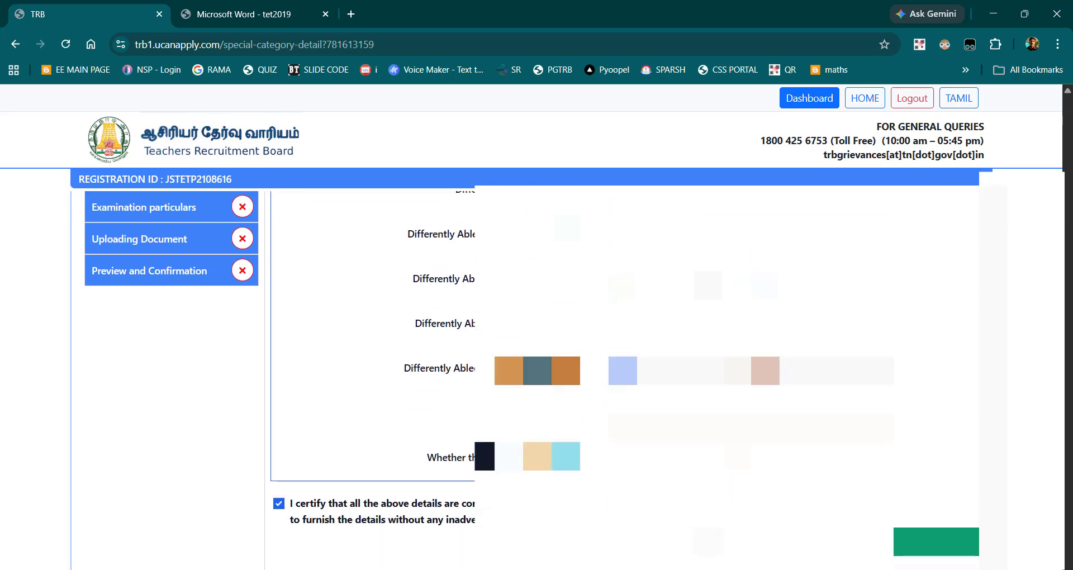
scroll(558, 336, "up", 4)
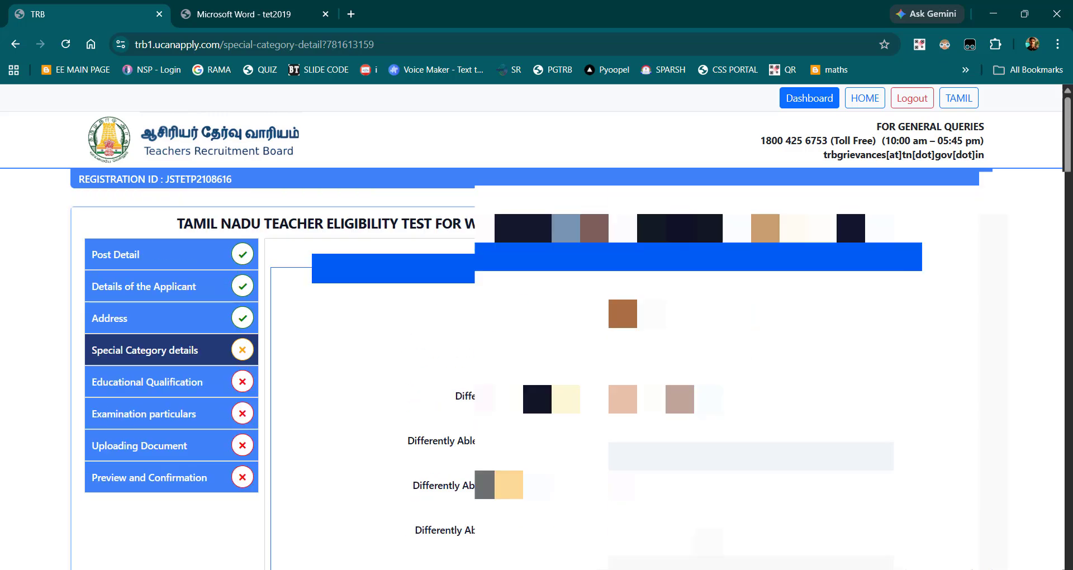
Step: Restore the original special category answer to hide the differently abled fields, and submit the page
left_click(751, 314)
left_click(751, 365)
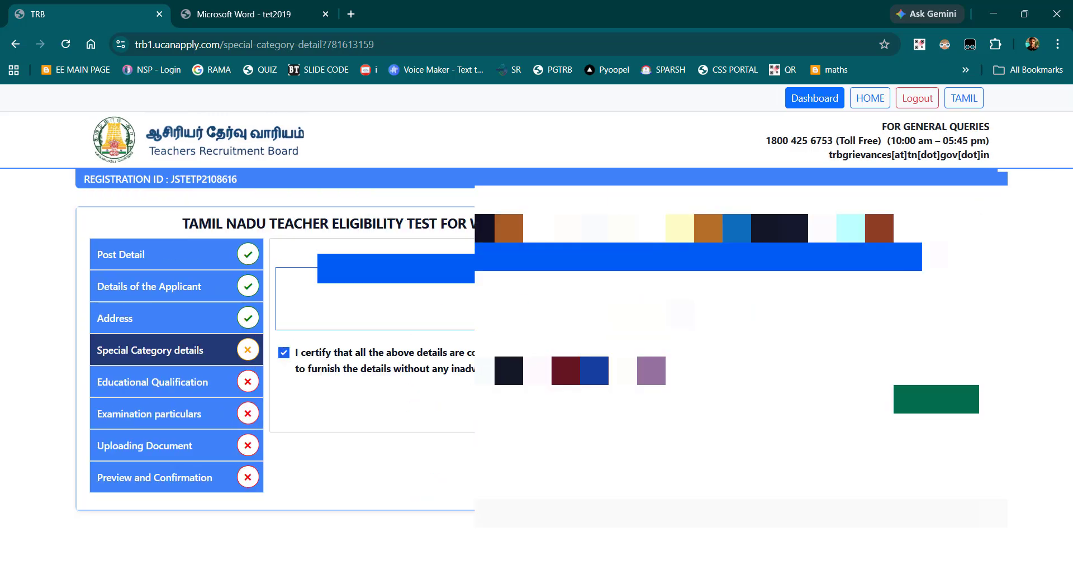
left_click(936, 398)
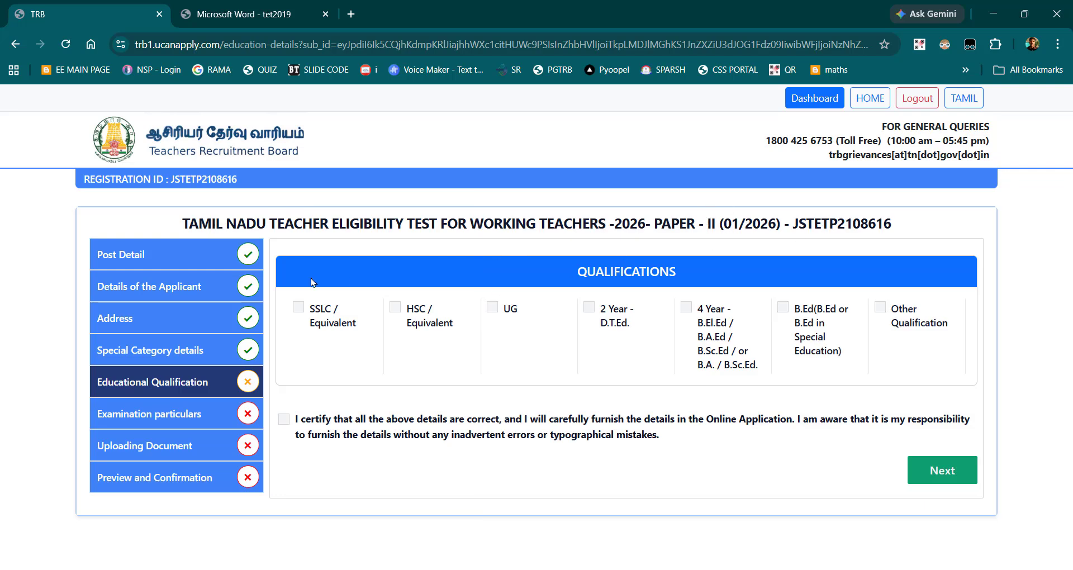
Step: Select SSLC / Equivalent, HSC / Equivalent, UG and B.Ed as the applicant's qualifications
left_click(301, 309)
left_click(298, 308)
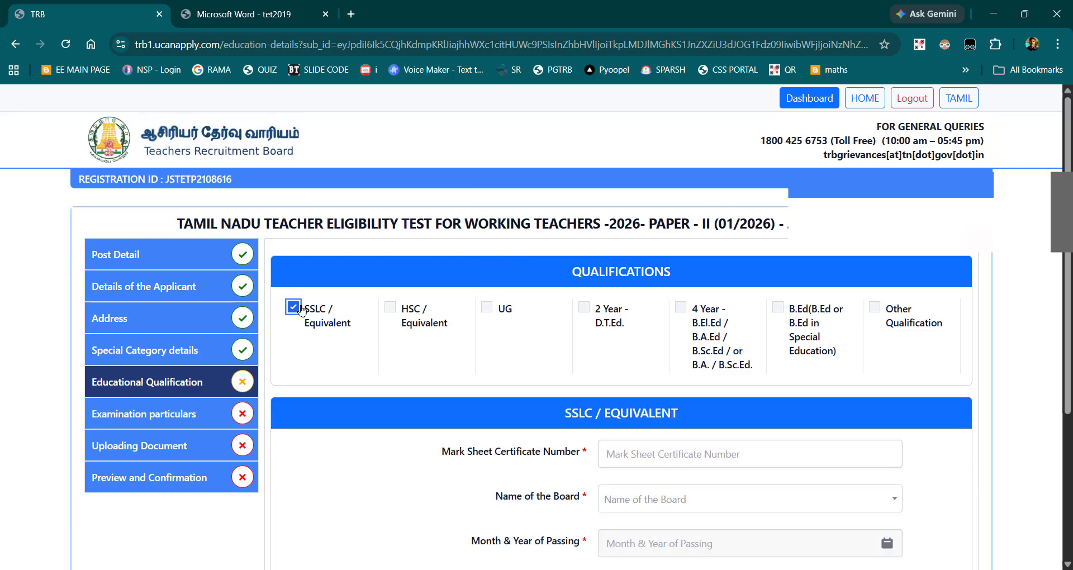
left_click(390, 311)
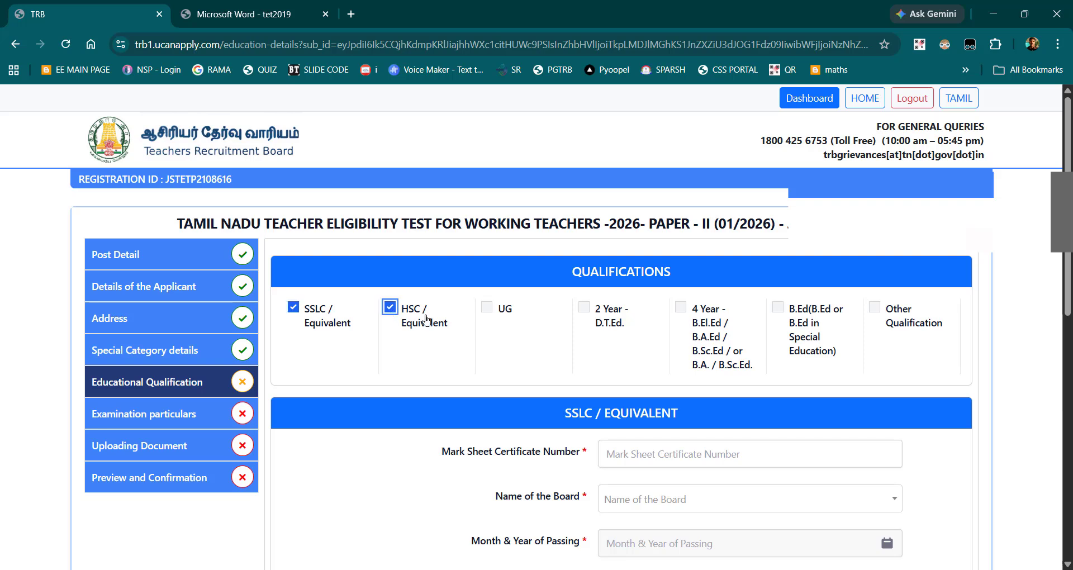
left_click(487, 311)
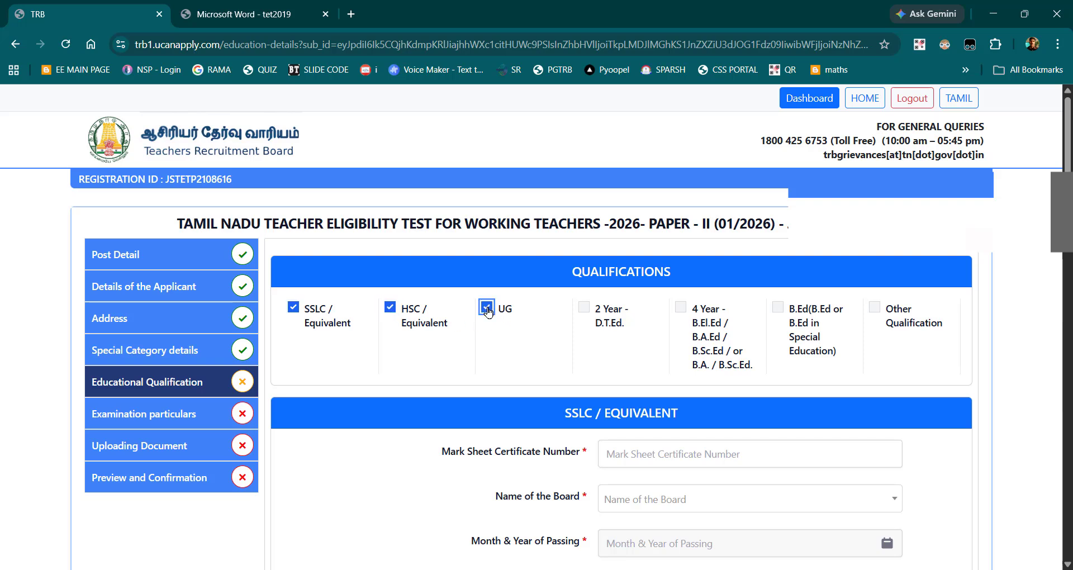
left_click(774, 307)
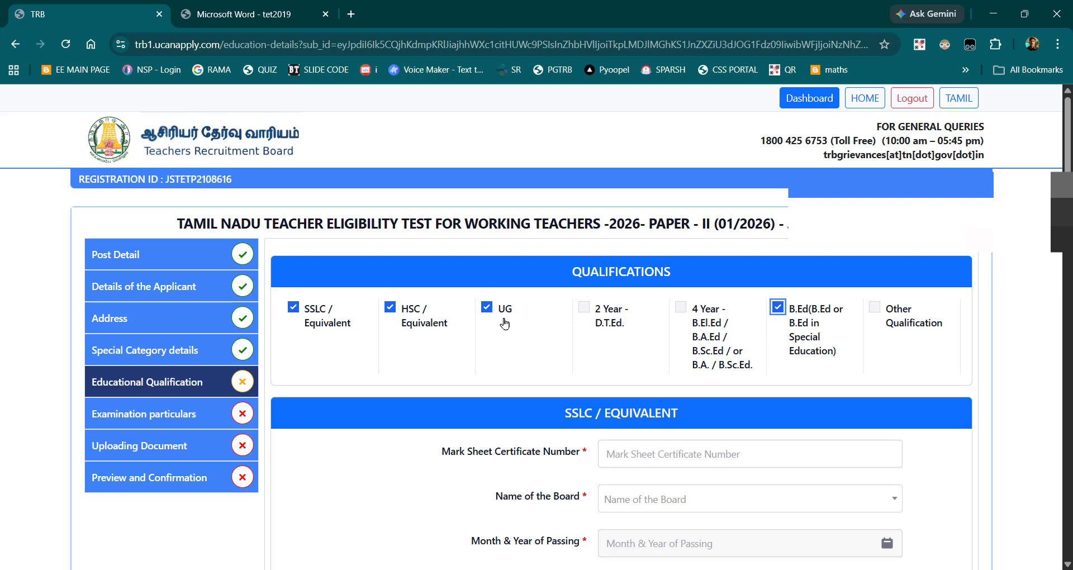
Step: Enter the SSLC mark sheet certificate number and choose the Tamil Nadu board as the Name of the Board
scroll(850, 362, "down", 1)
scroll(850, 362, "down", 1)
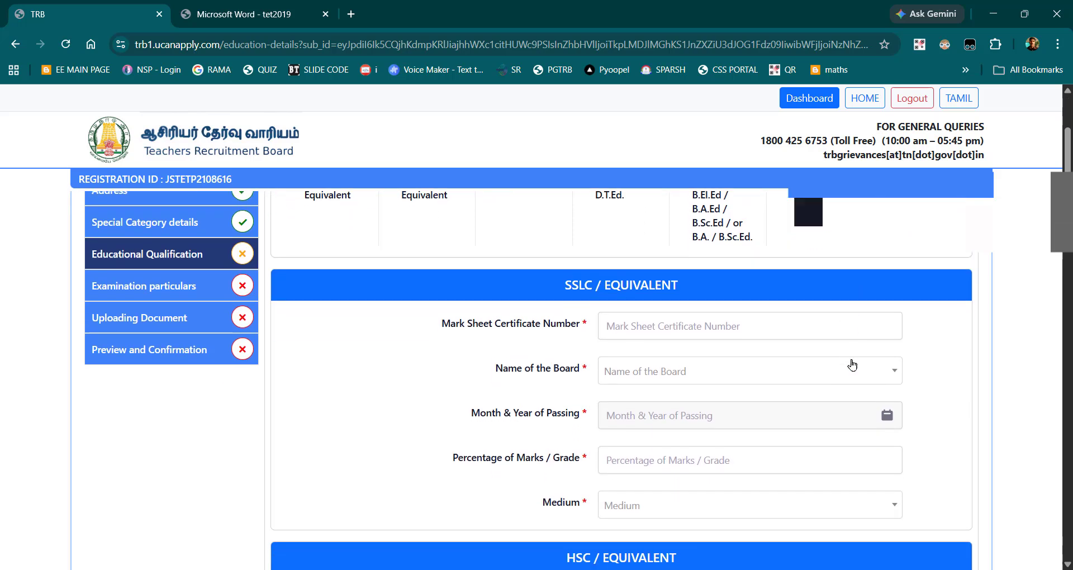
left_click(689, 312)
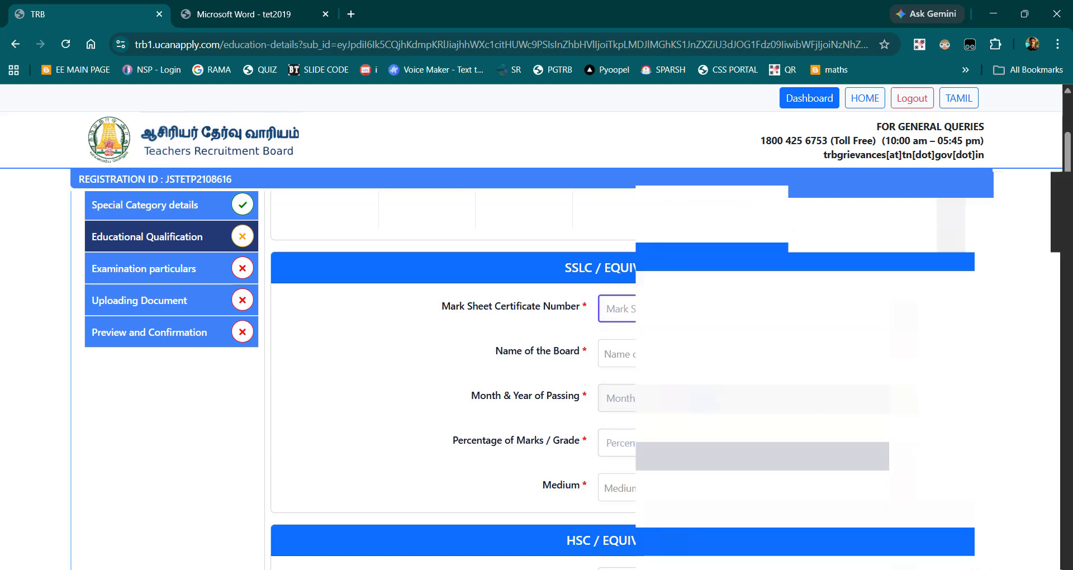
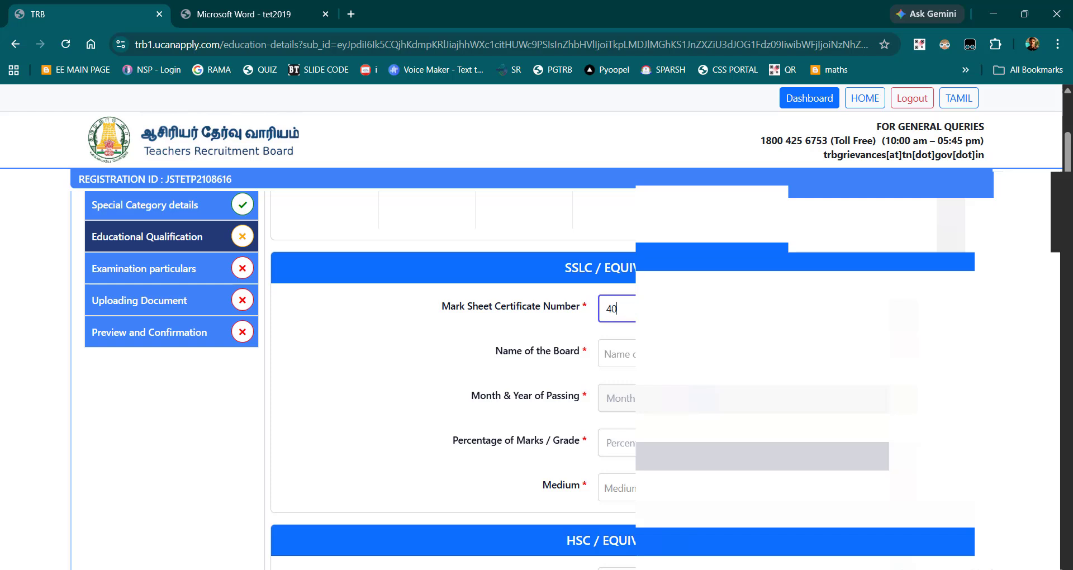
left_click(619, 353)
left_click(625, 379)
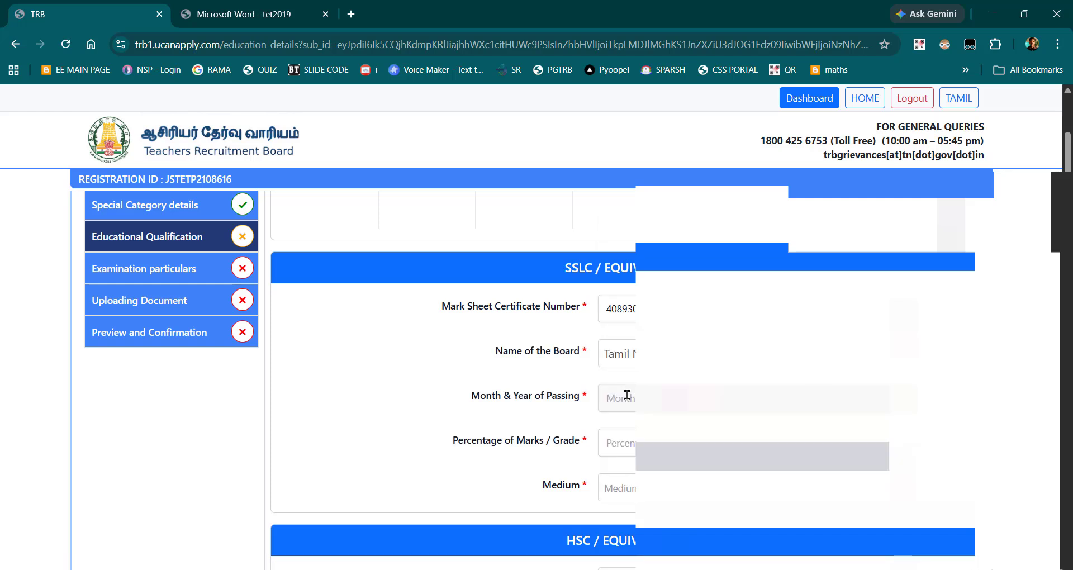
Step: Set the SSLC Month & Year of Passing to March of the applicant's passing year
left_click(627, 395)
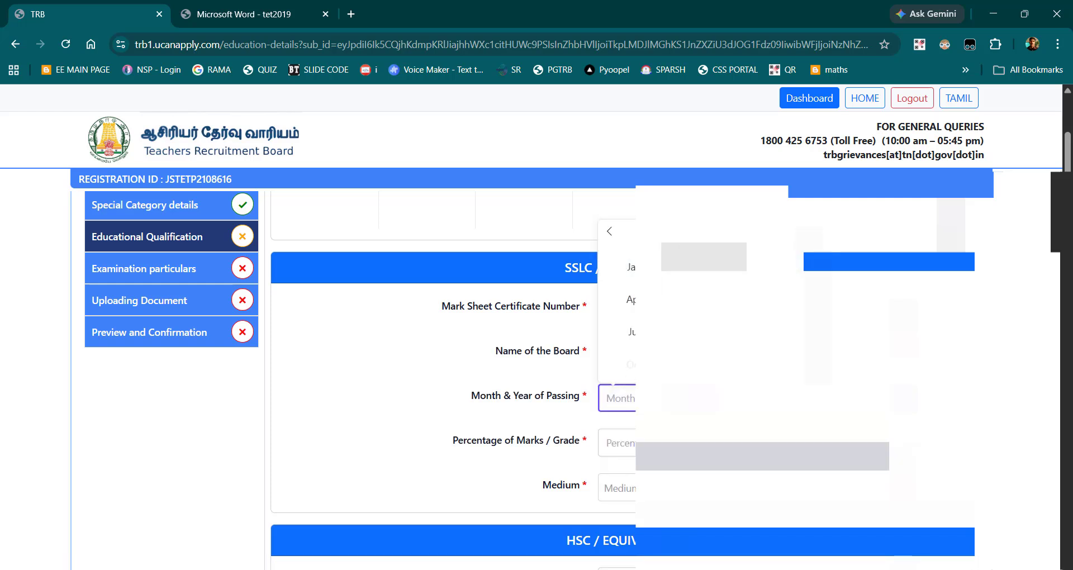
double_click(704, 230)
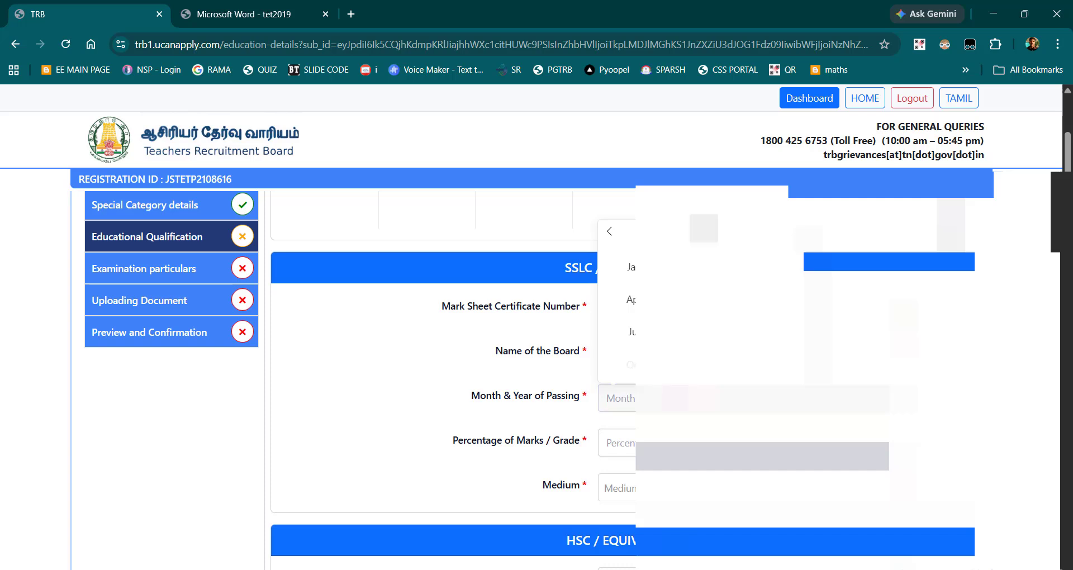
left_click(770, 267)
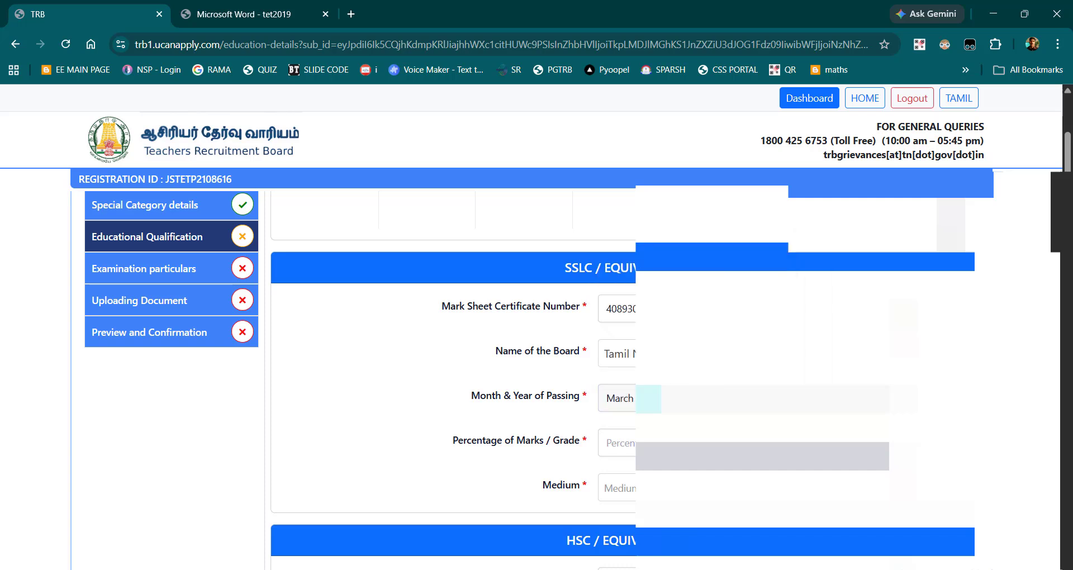
Step: Enter 64 as the SSLC Percentage of Marks / Grade and set the Medium to Tamil
scroll(577, 352, "down", 1)
left_click(665, 396)
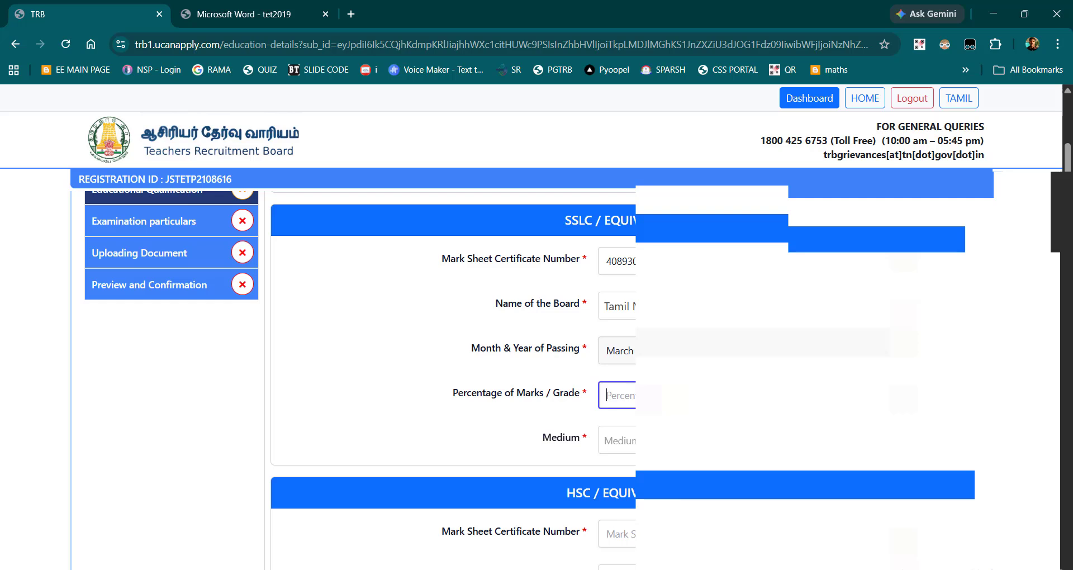
type("64")
scroll(626, 369, "down", 1)
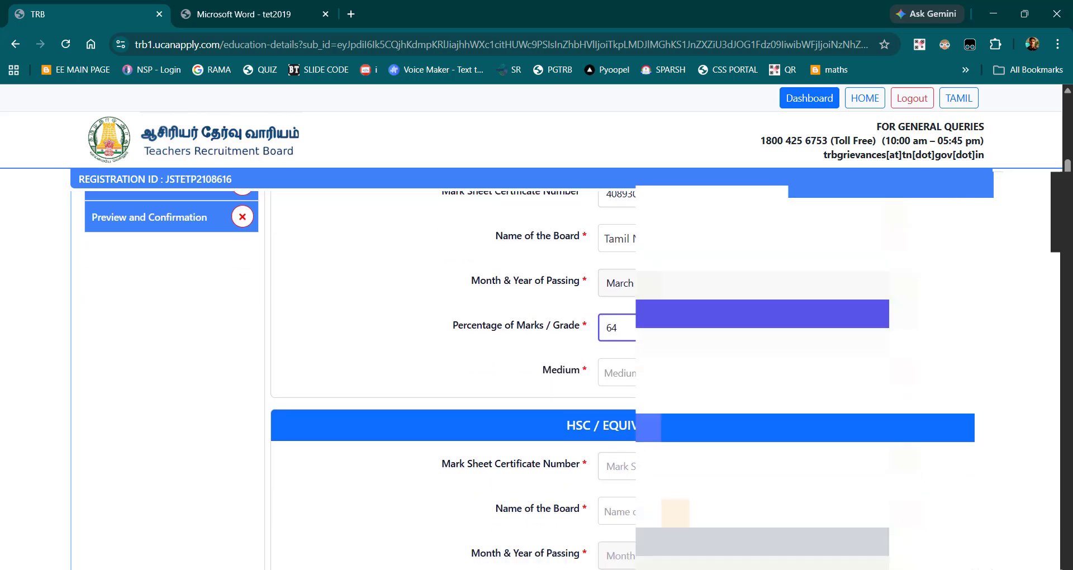
left_click(628, 372)
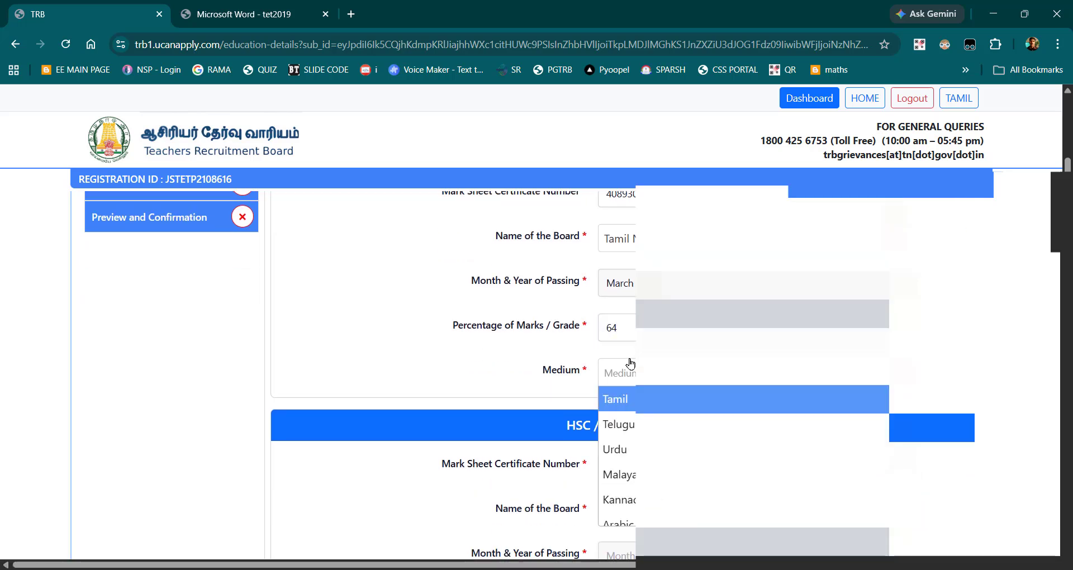
left_click(623, 403)
scroll(502, 335, "up", 2)
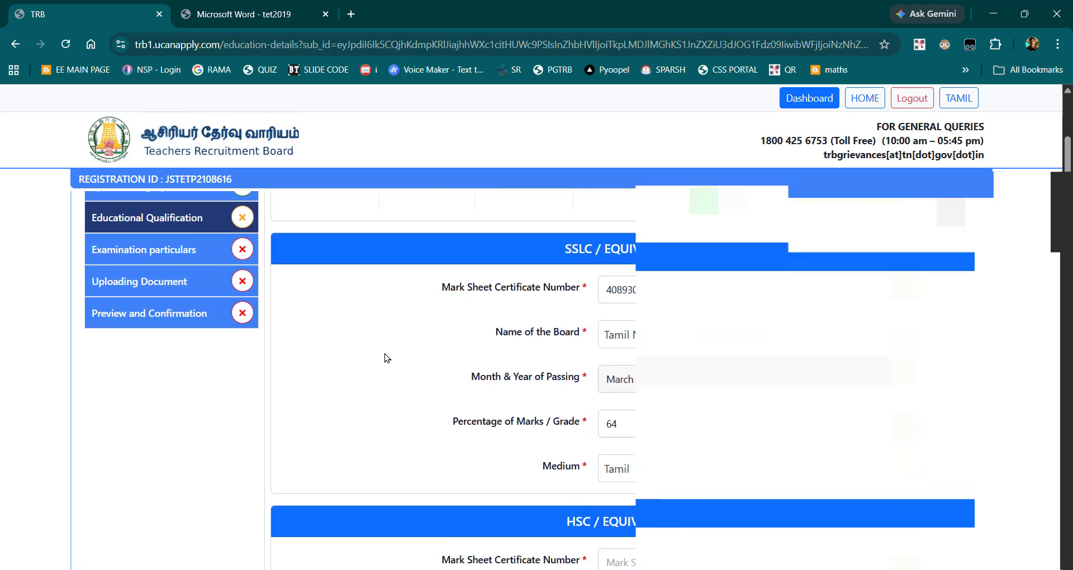
Step: Enter the HSC mark sheet certificate number and choose the Tamil Nadu board as the Name of the Board
scroll(550, 350, "down", 5)
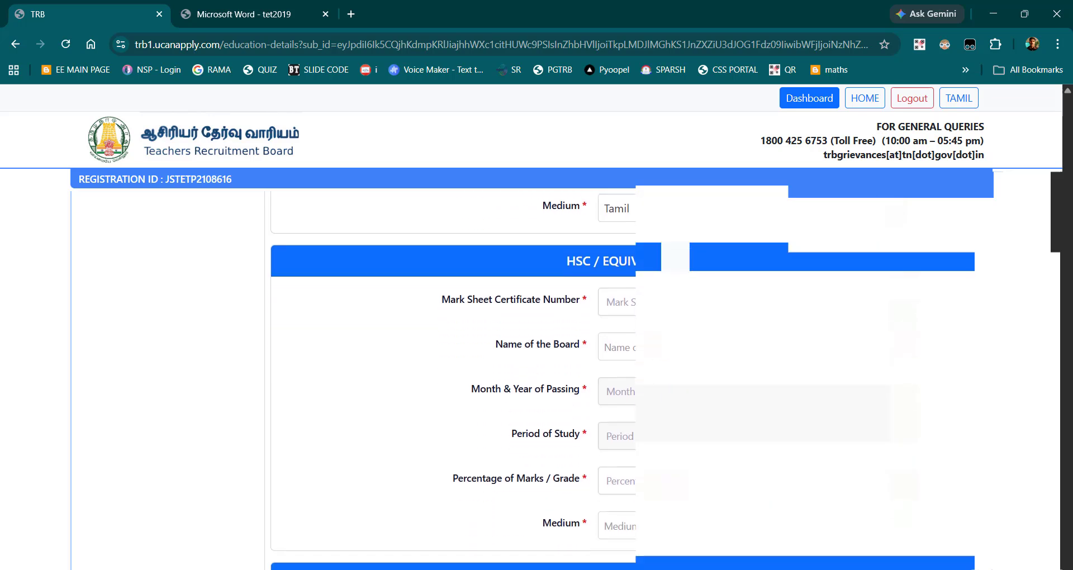
left_click(613, 300)
key("Tab")
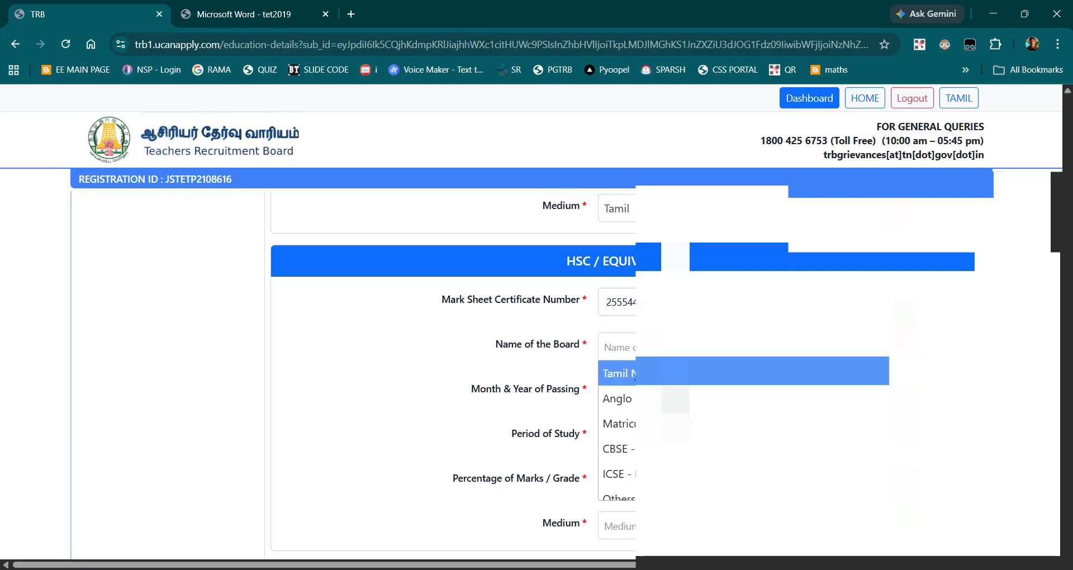
left_click(625, 374)
Step: Set the HSC Month & Year of Passing to March of the applicant's passing year
left_click(624, 399)
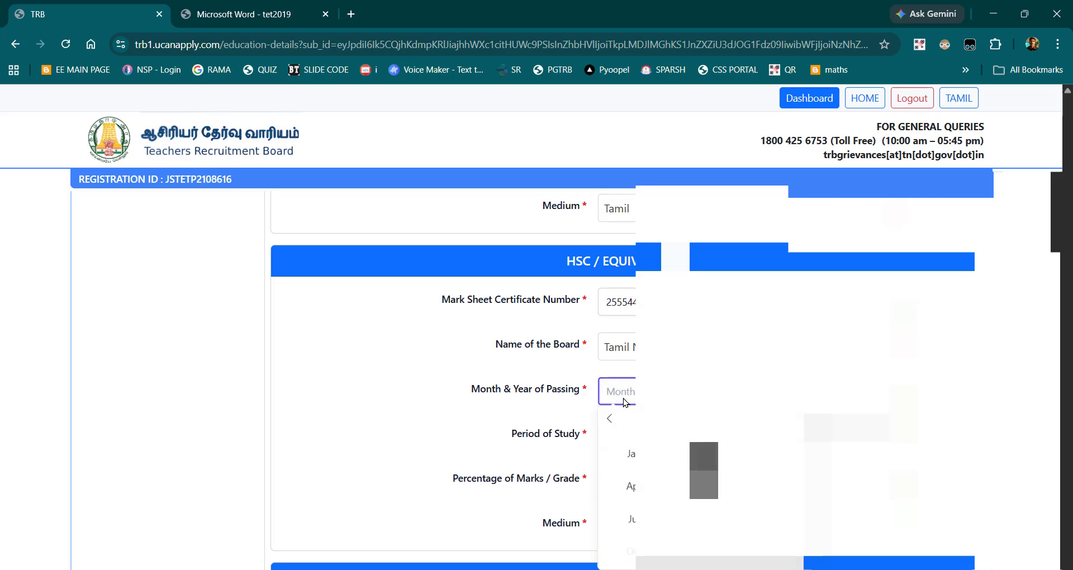
left_click(702, 420)
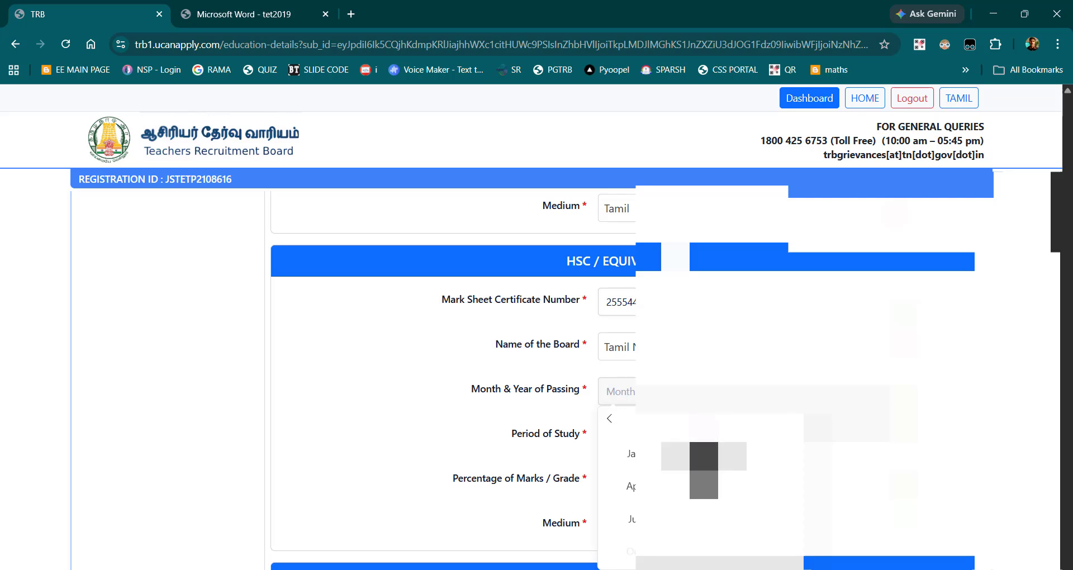
left_click(774, 454)
Step: Set the HSC Period of Study to start in June of the applicant's starting year
scroll(774, 455, "down", 1)
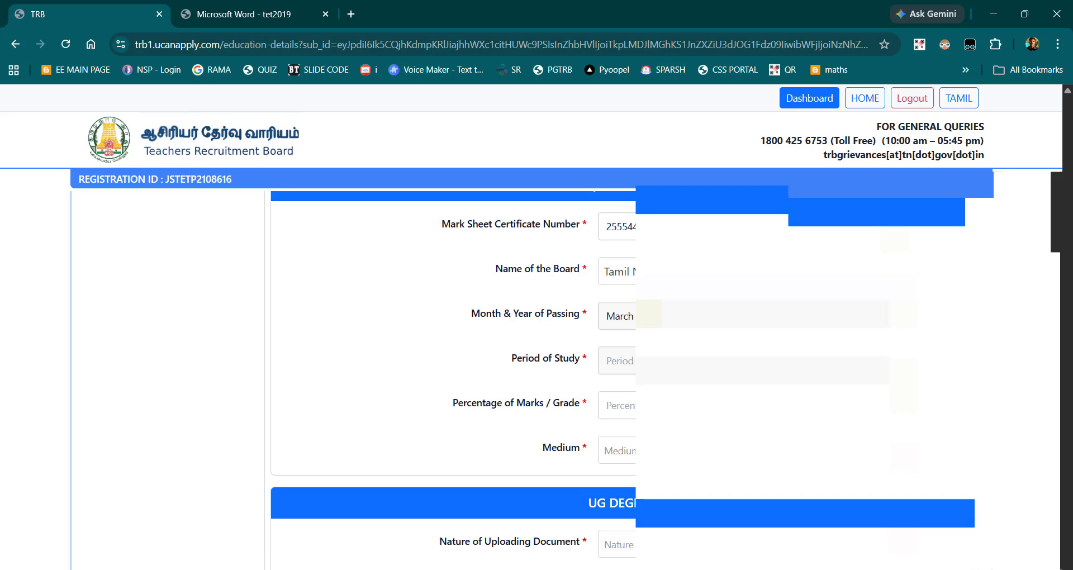
left_click(742, 361)
left_click(705, 387)
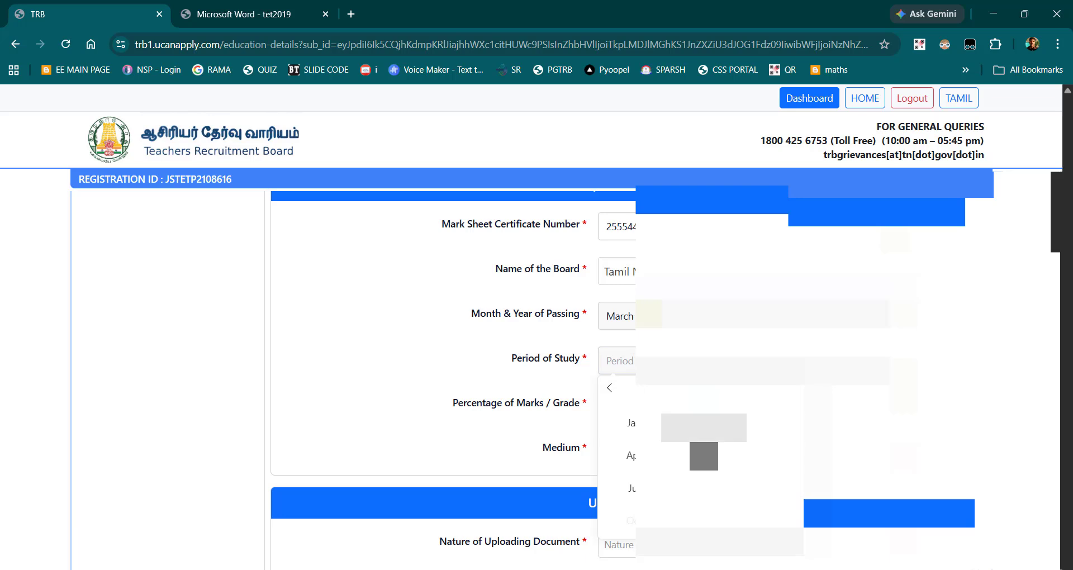
left_click(772, 455)
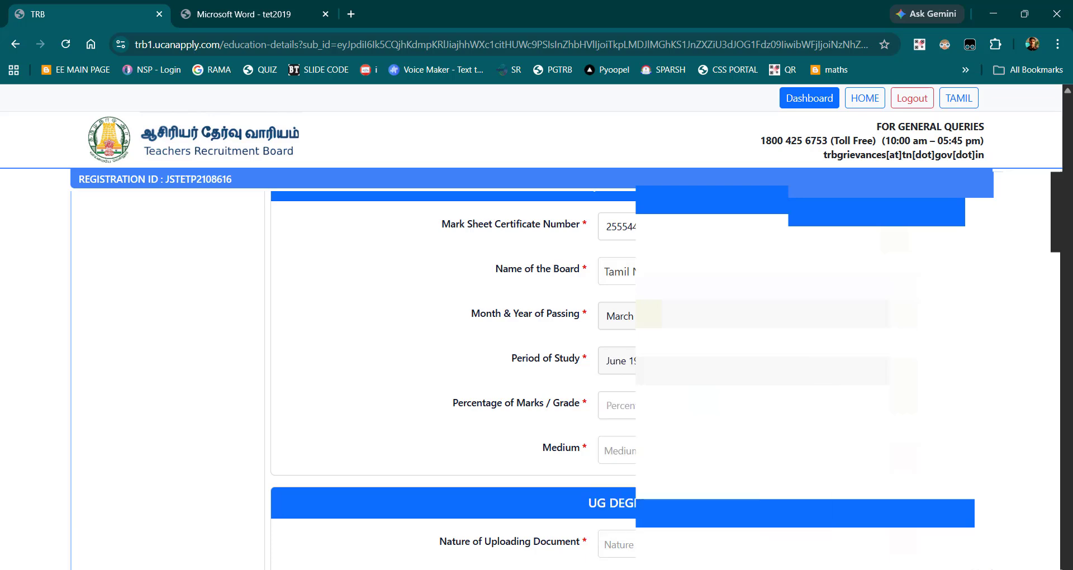
left_click(821, 363)
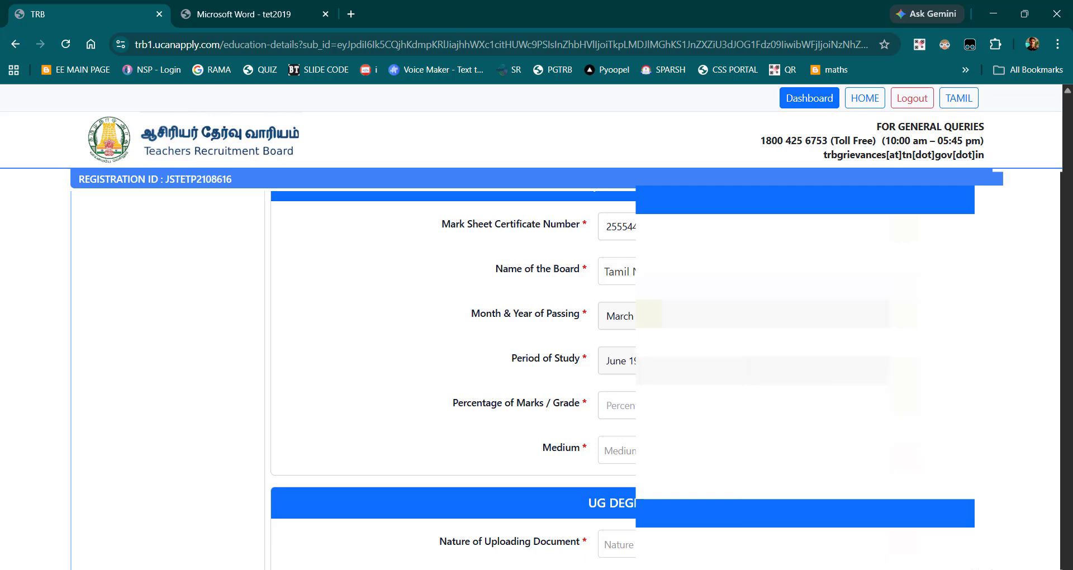
Step: Enter 76 as the HSC Percentage of Marks / Grade and set the Medium to Tamil
scroll(536, 369, "down", 2)
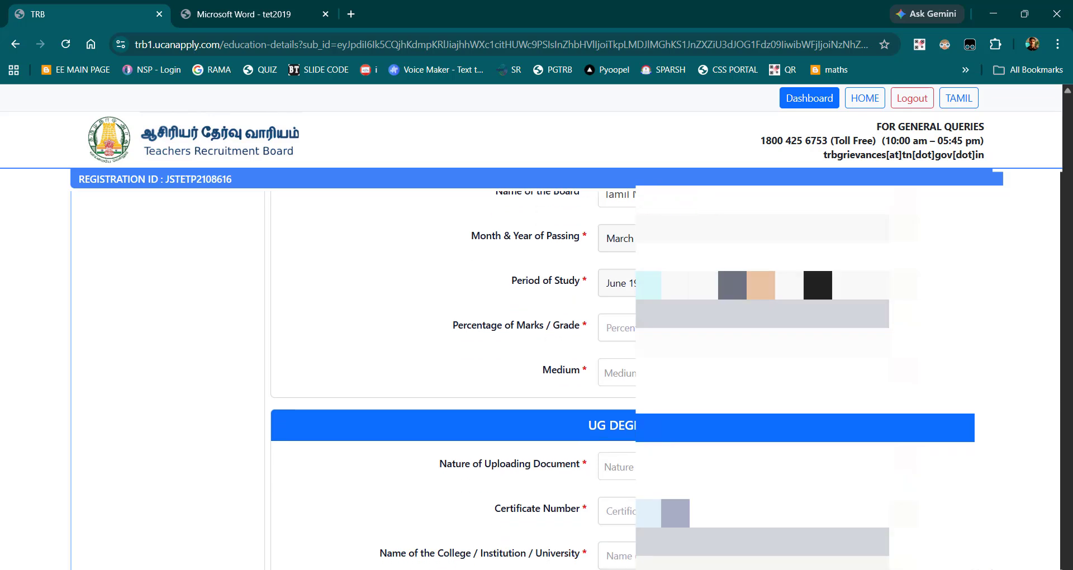
left_click(625, 328)
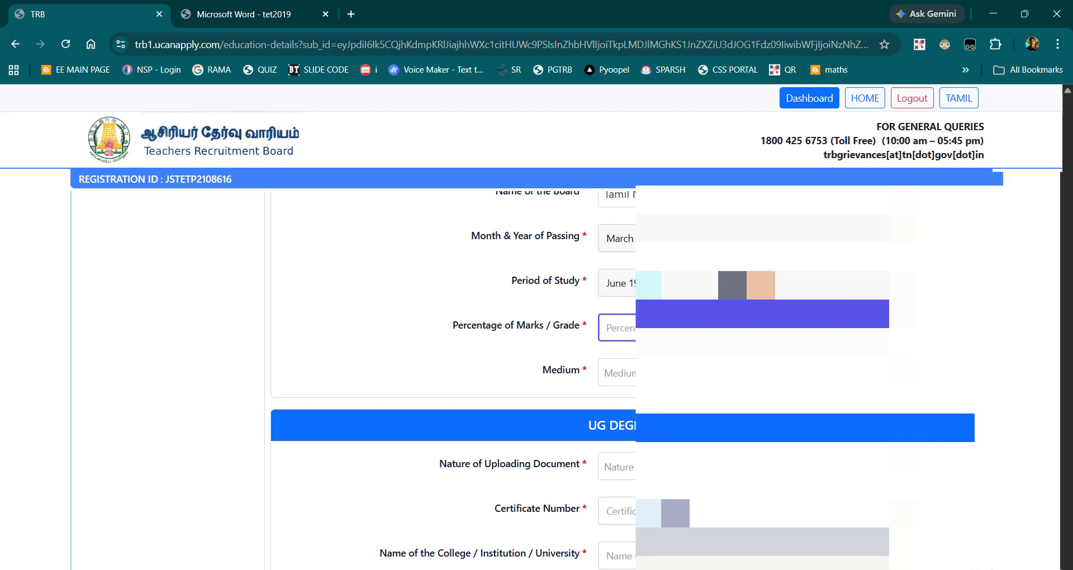
type("76")
left_click(634, 373)
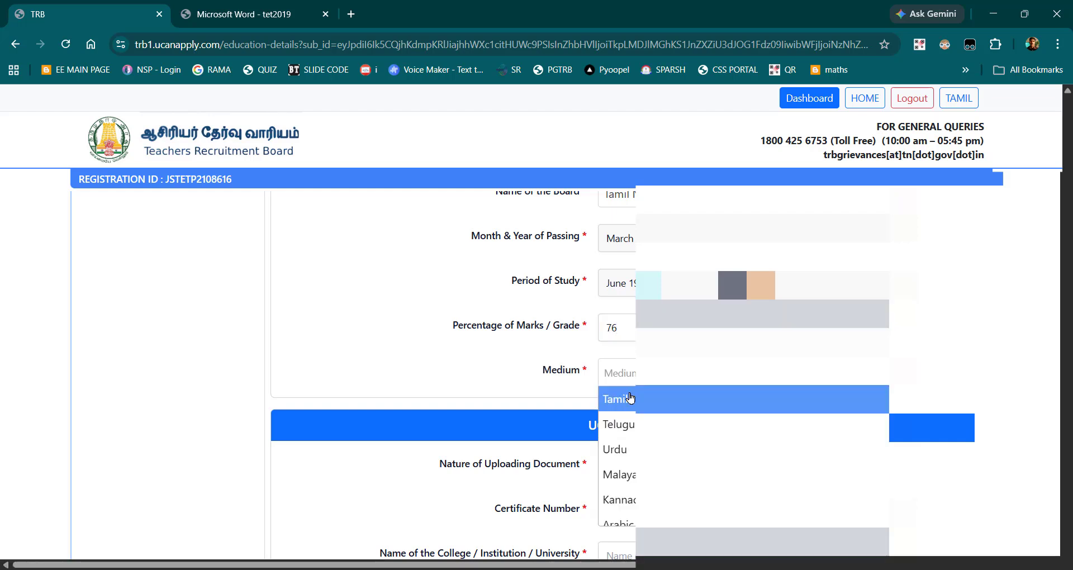
left_click(628, 399)
Step: Choose the provisional certificate as the UG degree's Nature of Uploading Document and activate the Certificate Number field
scroll(630, 398, "down", 3)
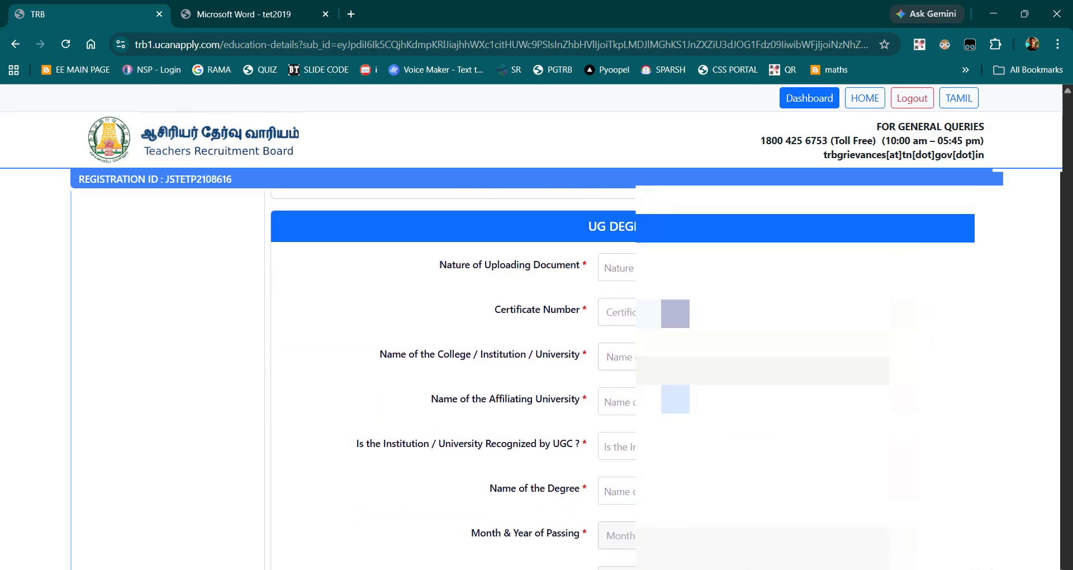
left_click(630, 268)
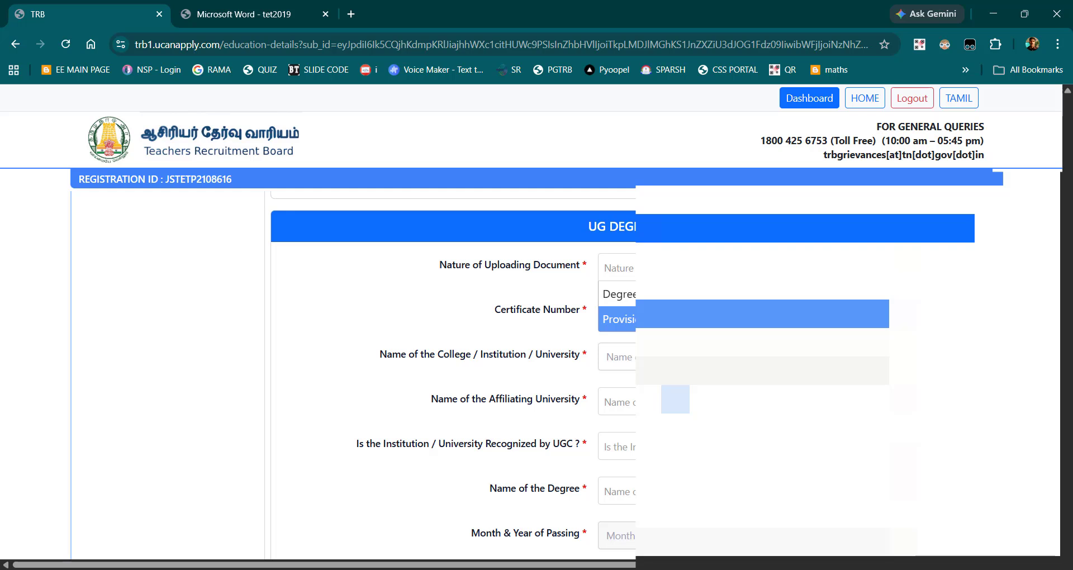
left_click(619, 318)
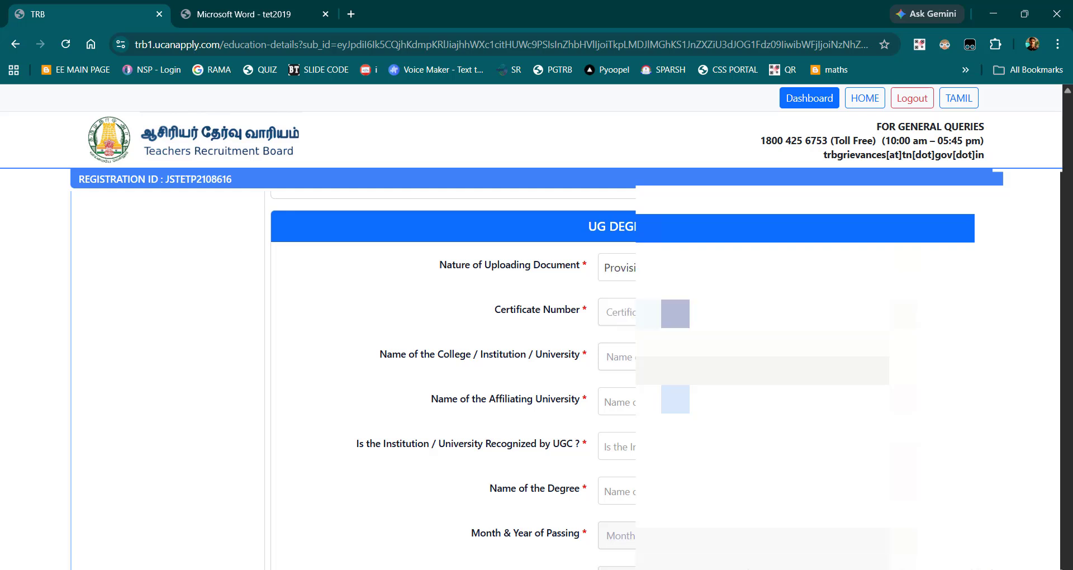
left_click(623, 314)
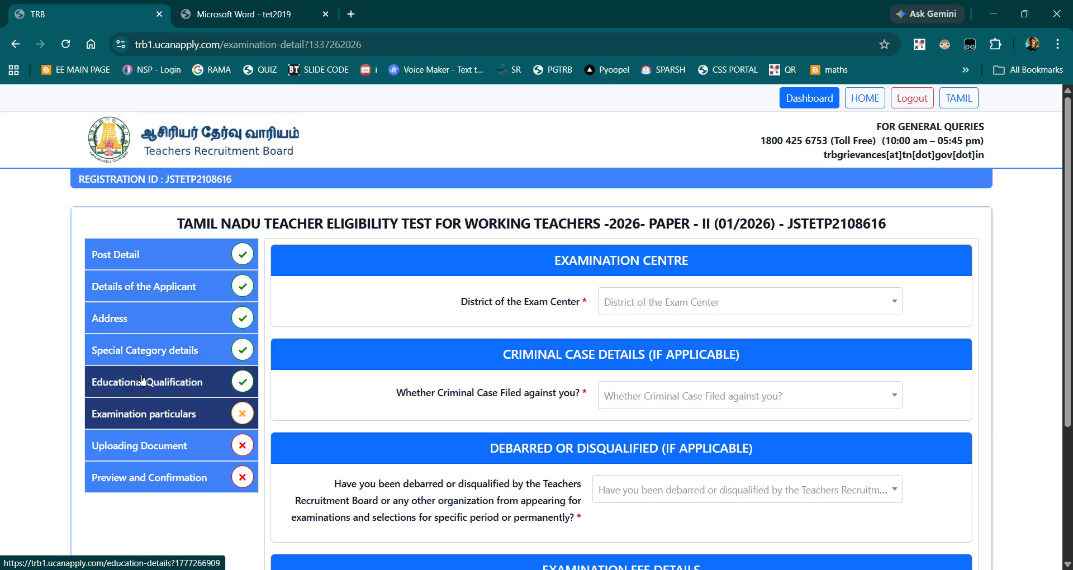
Step: Choose Thiruvallur as the District of the Exam Center
left_click(653, 309)
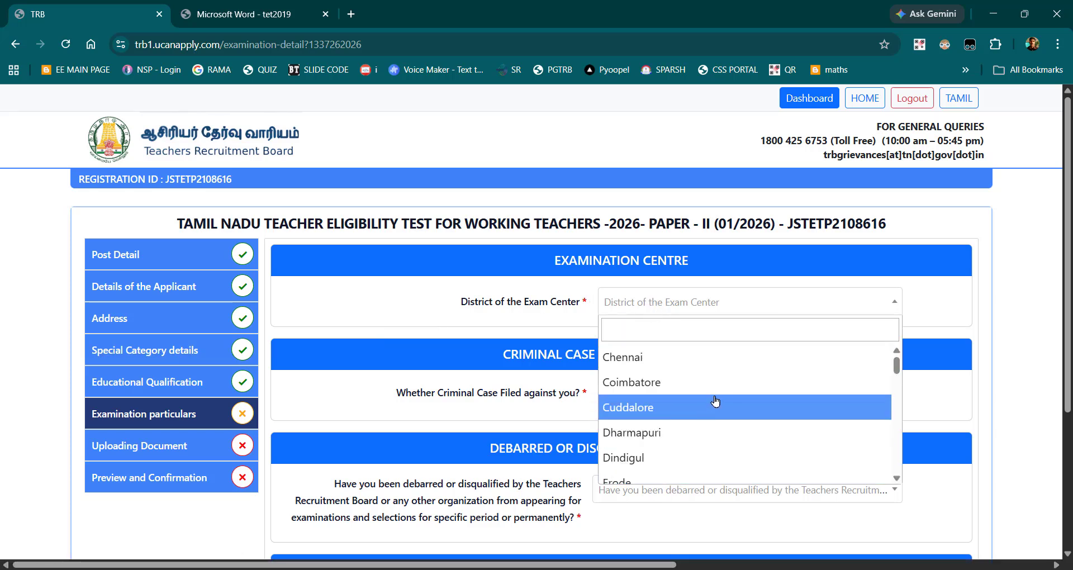
scroll(675, 398, "down", 5)
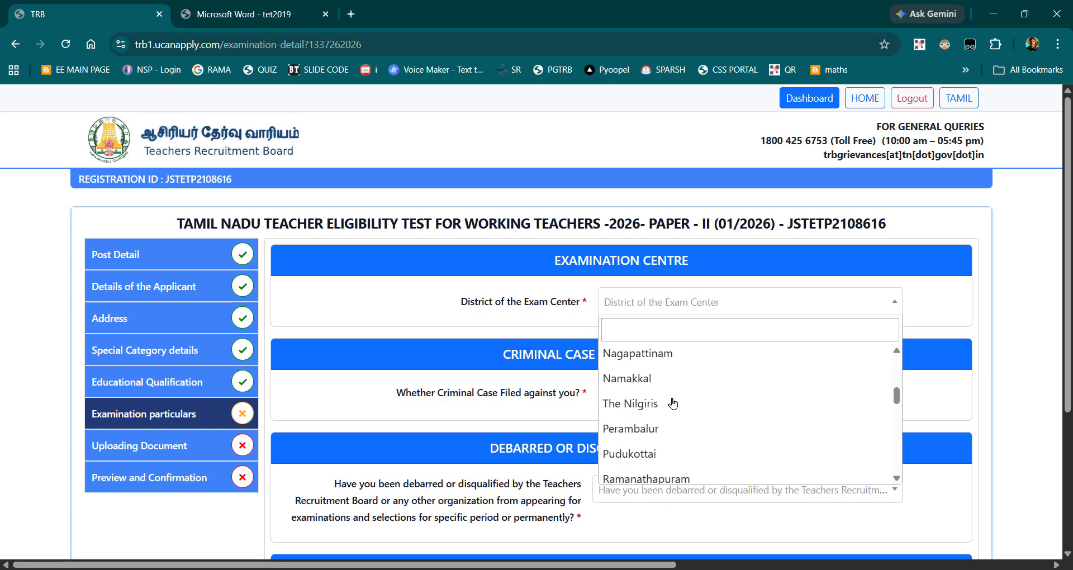
scroll(672, 403, "down", 5)
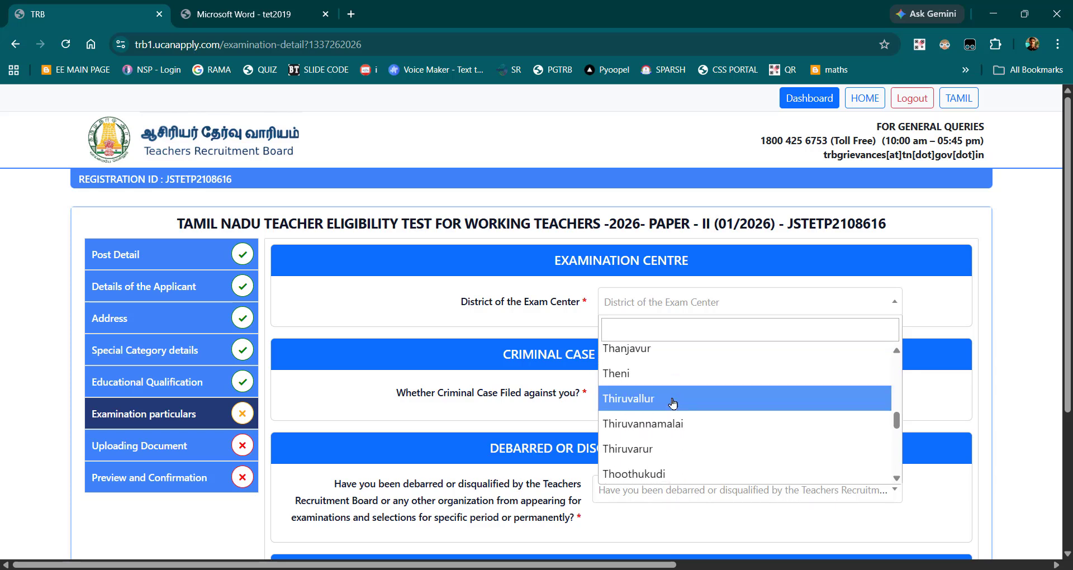
left_click(673, 401)
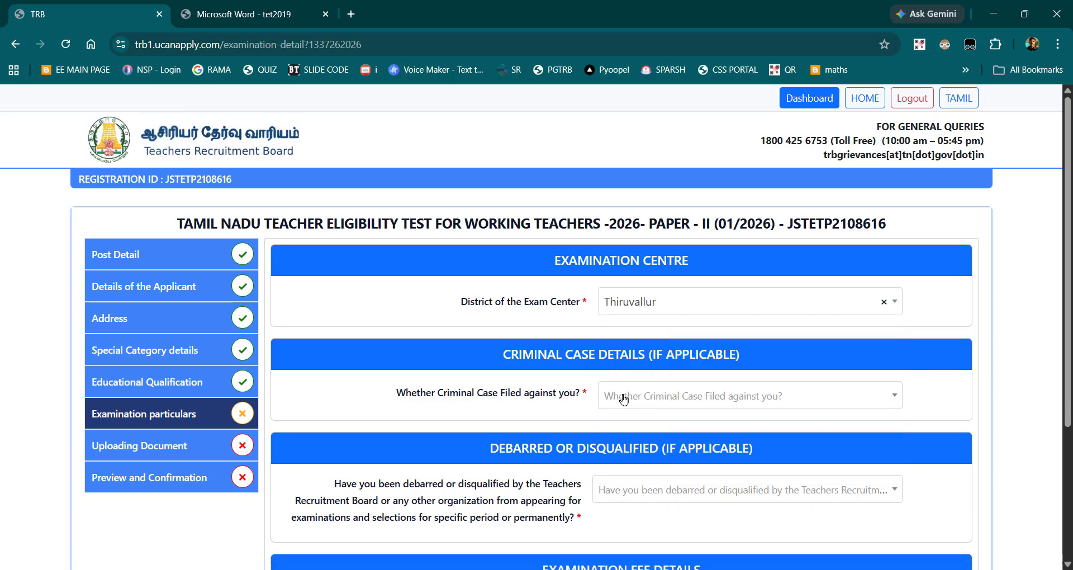
Step: Answer No to both the criminal case question and the debarred or disqualified question
left_click(623, 396)
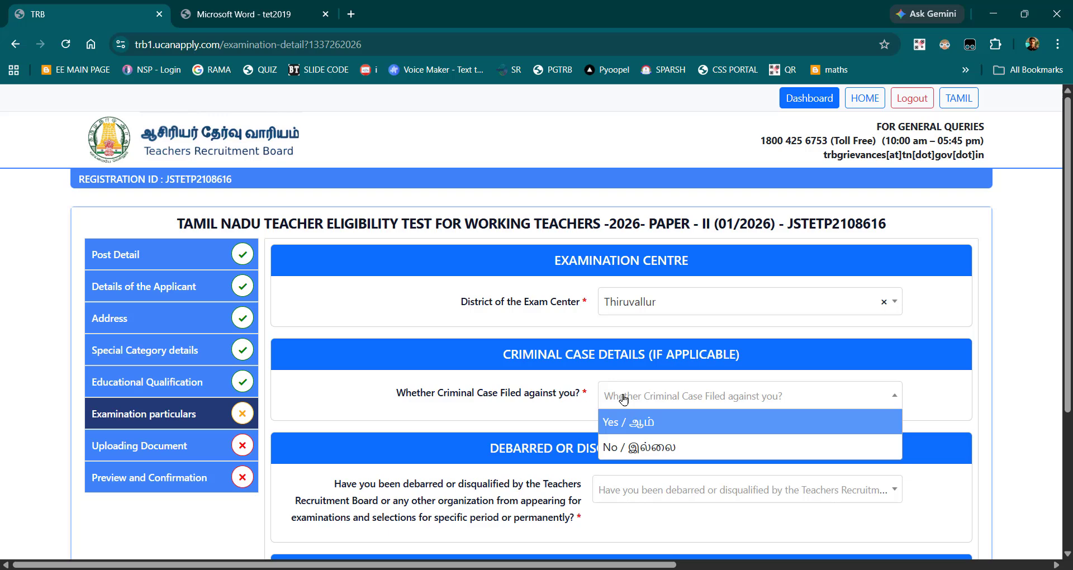
left_click(632, 450)
scroll(693, 433, "down", 3)
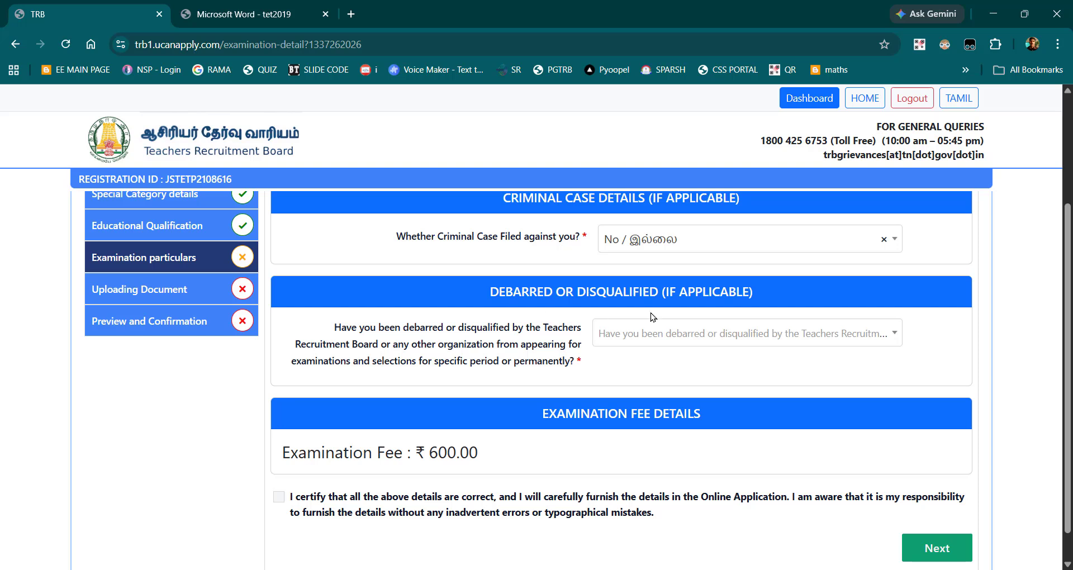
left_click(666, 335)
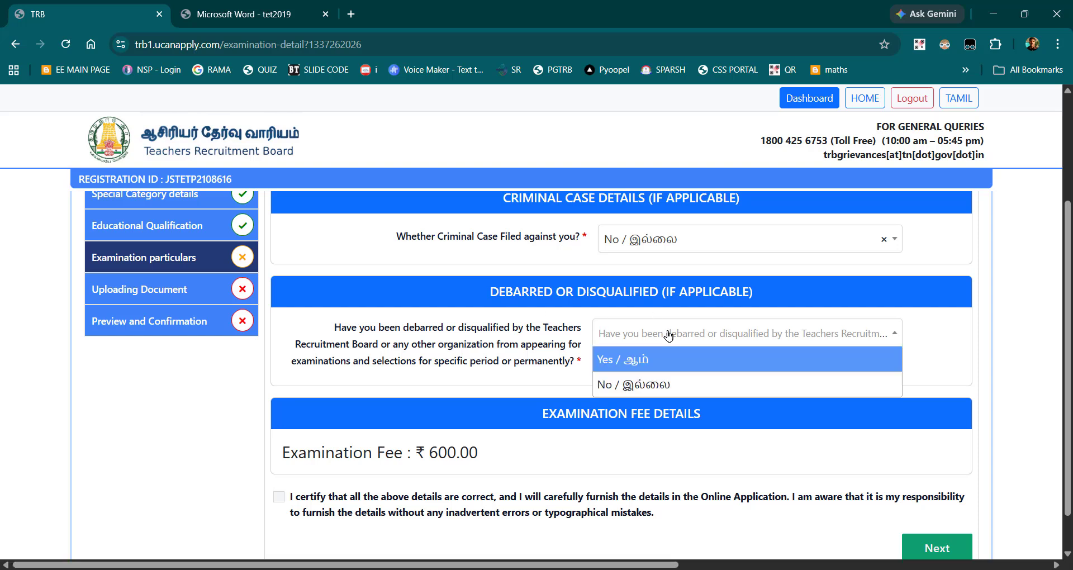
left_click(641, 382)
Step: Certify that the examination particulars are correct and proceed to the Uploading Document section
scroll(641, 382, "down", 1)
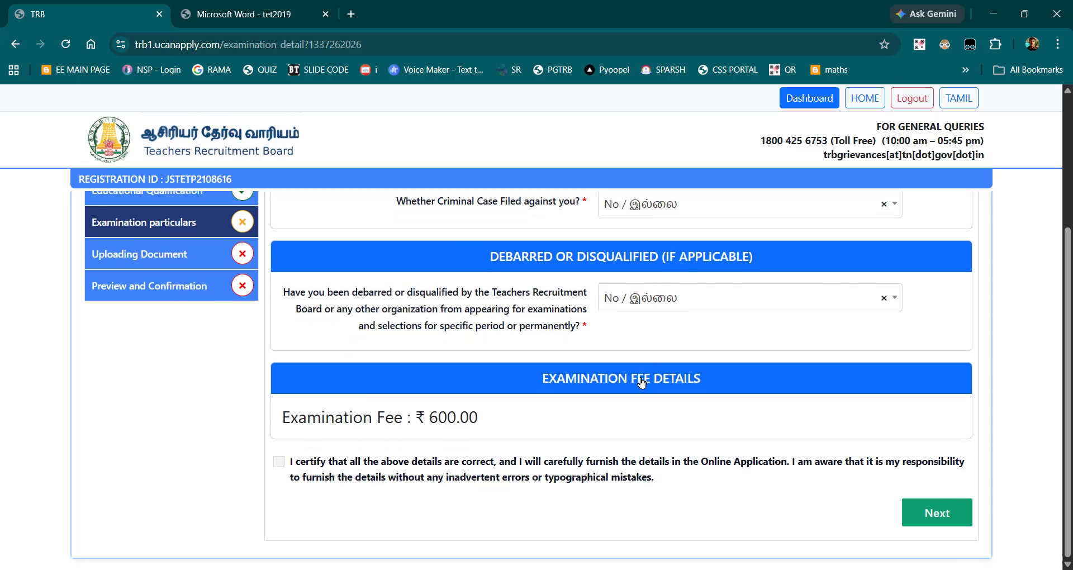
left_click(278, 463)
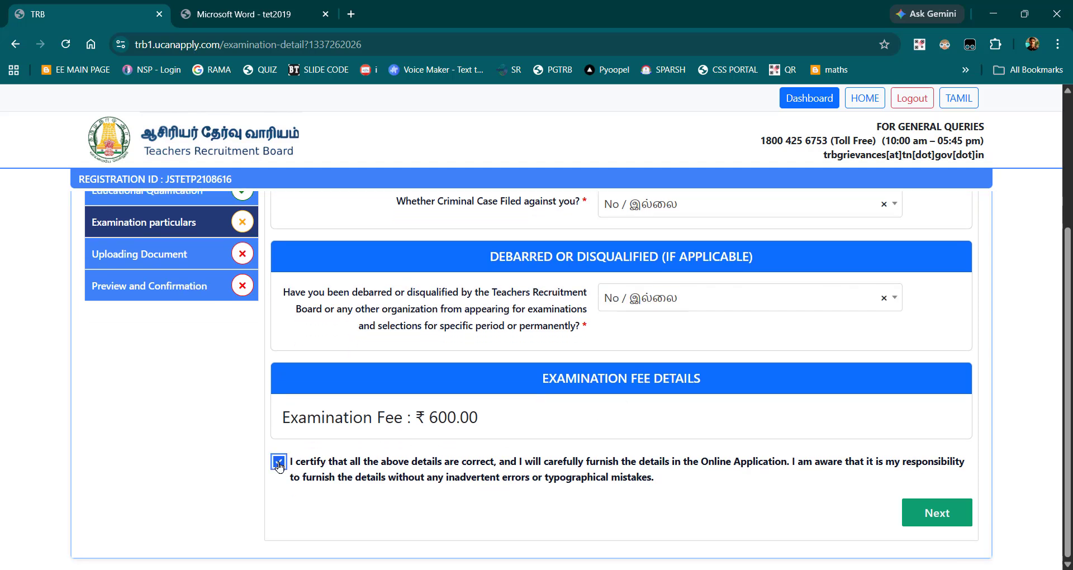
left_click(922, 514)
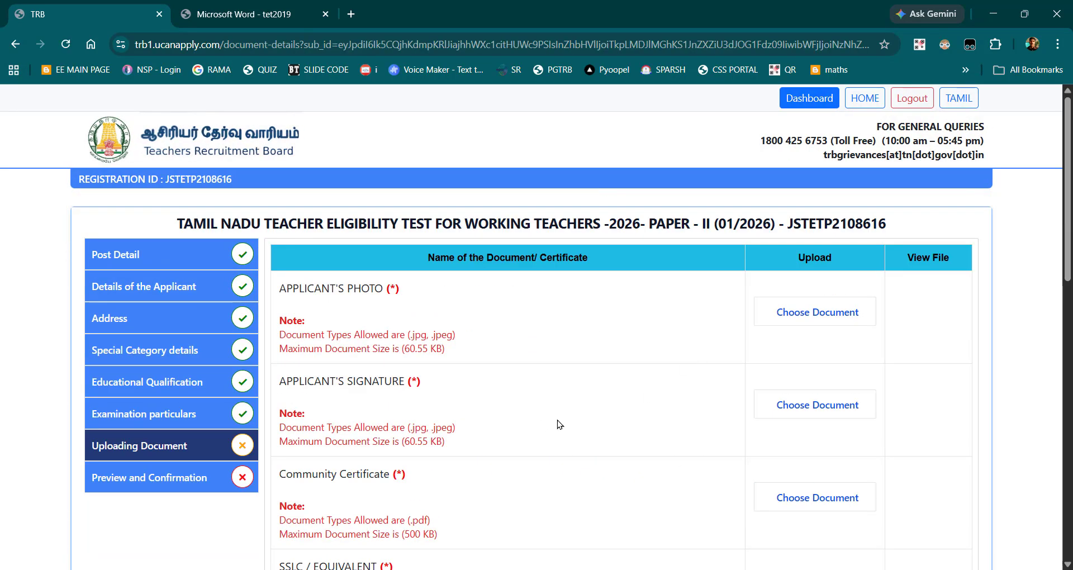
Step: Browse to the DOCS (F:) drive and choose an image file for the APPLICANT'S PHOTO
scroll(557, 424, "down", 1)
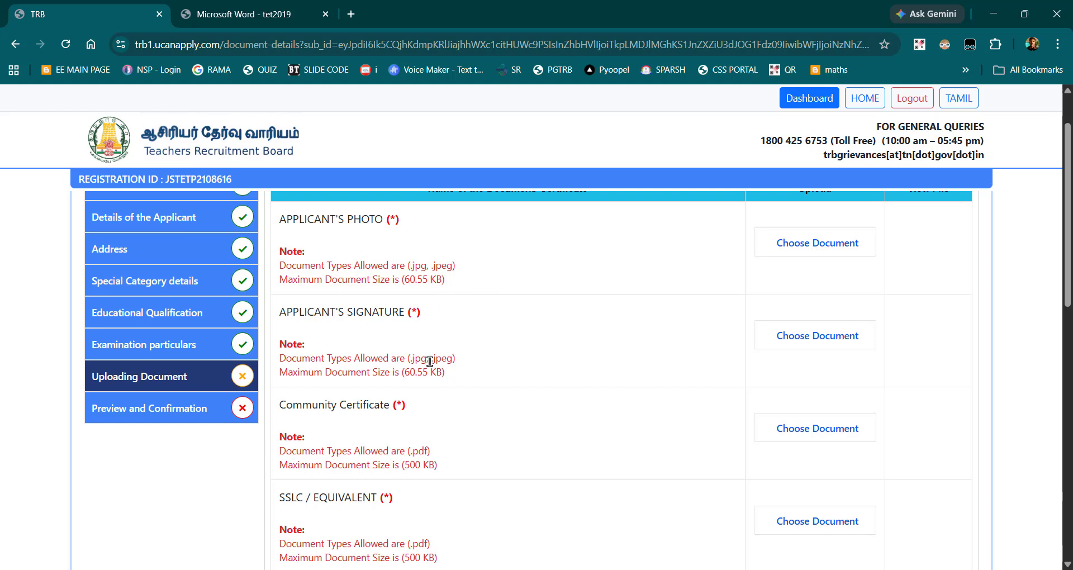
scroll(615, 341, "up", 2)
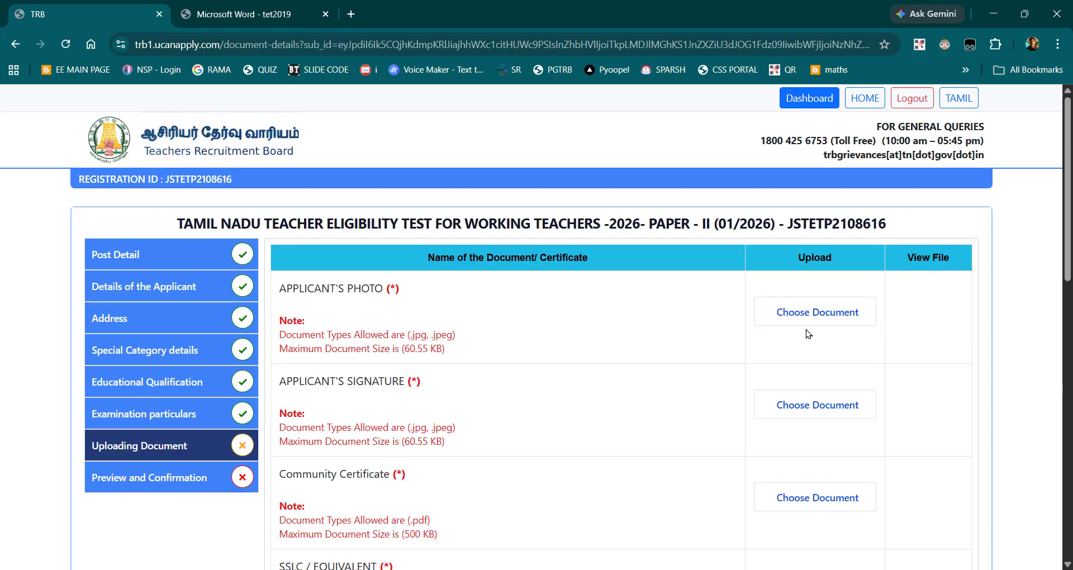
left_click(821, 314)
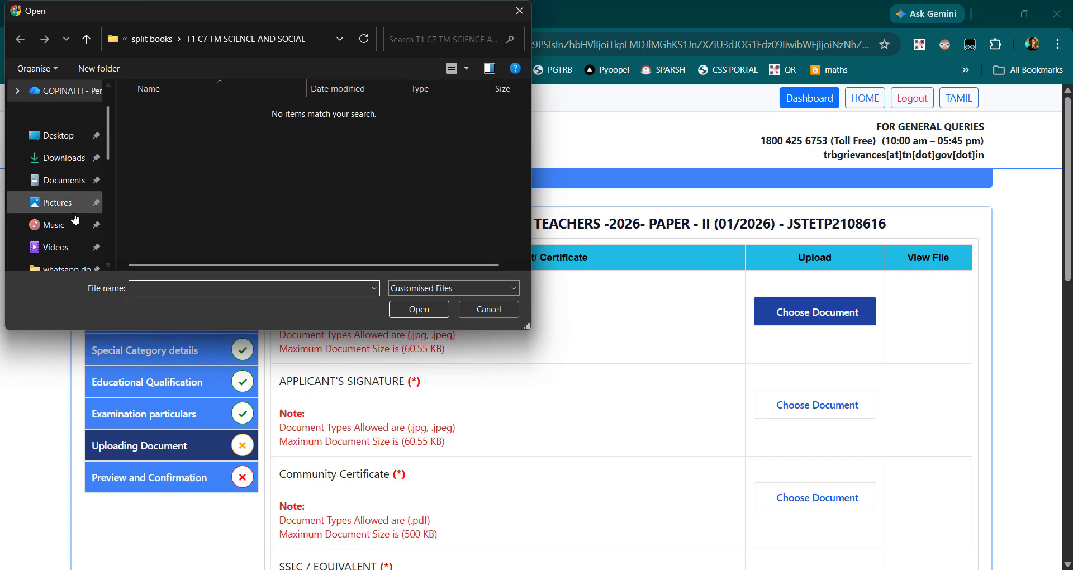
scroll(110, 92, "up", 1)
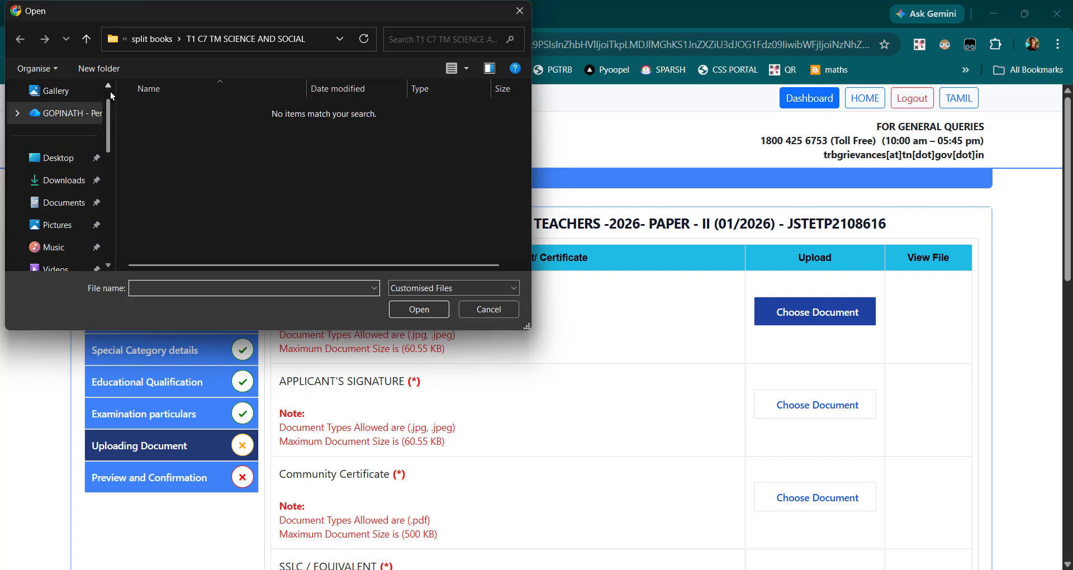
scroll(107, 221, "down", 3)
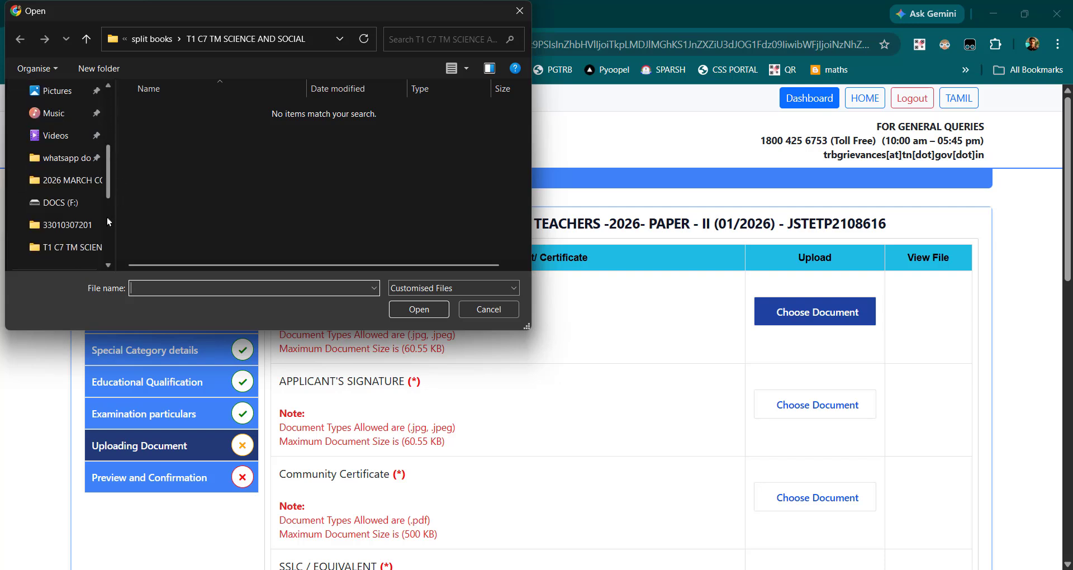
left_click(65, 205)
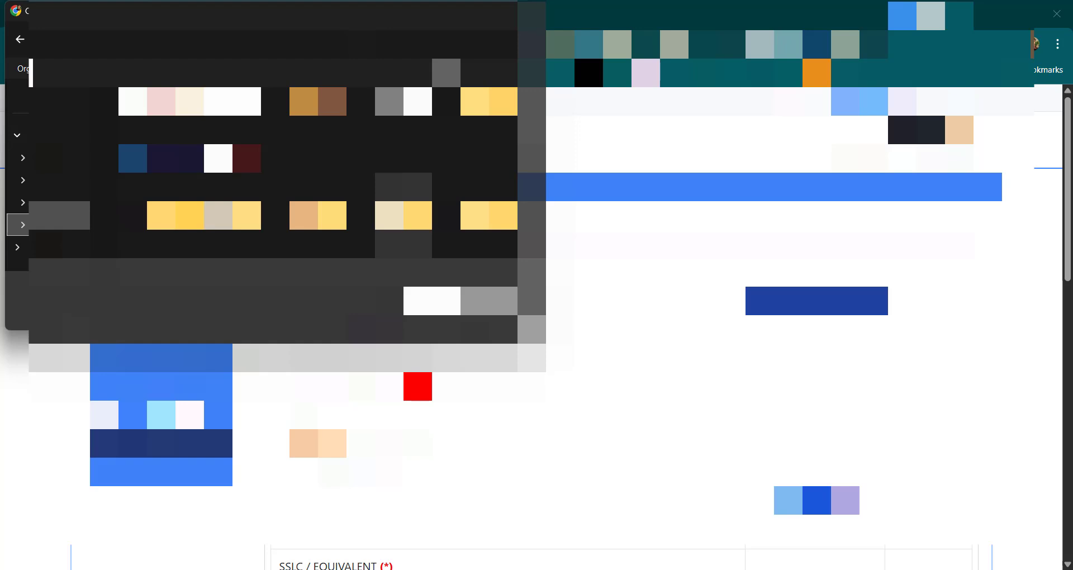
scroll(391, 174, "down", 5)
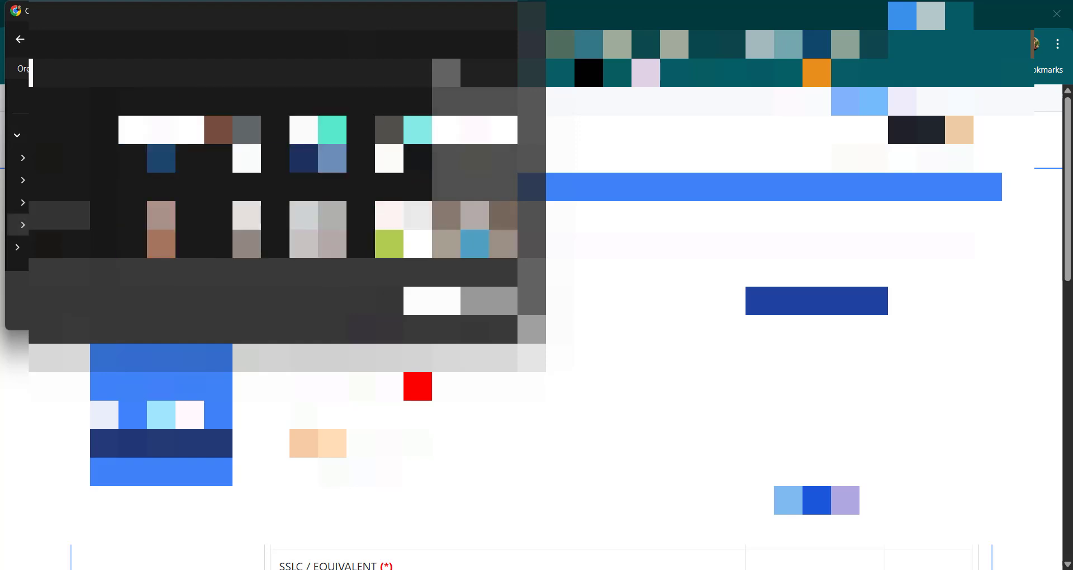
left_click(438, 308)
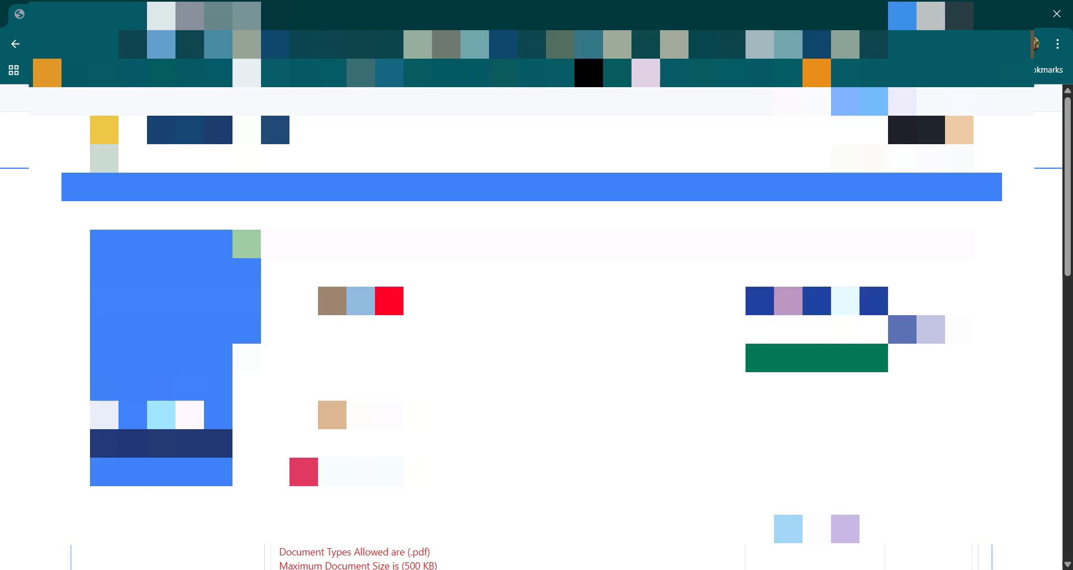
Step: Choose the image file for the APPLICANT'S PHOTO again and upload it
left_click(816, 527)
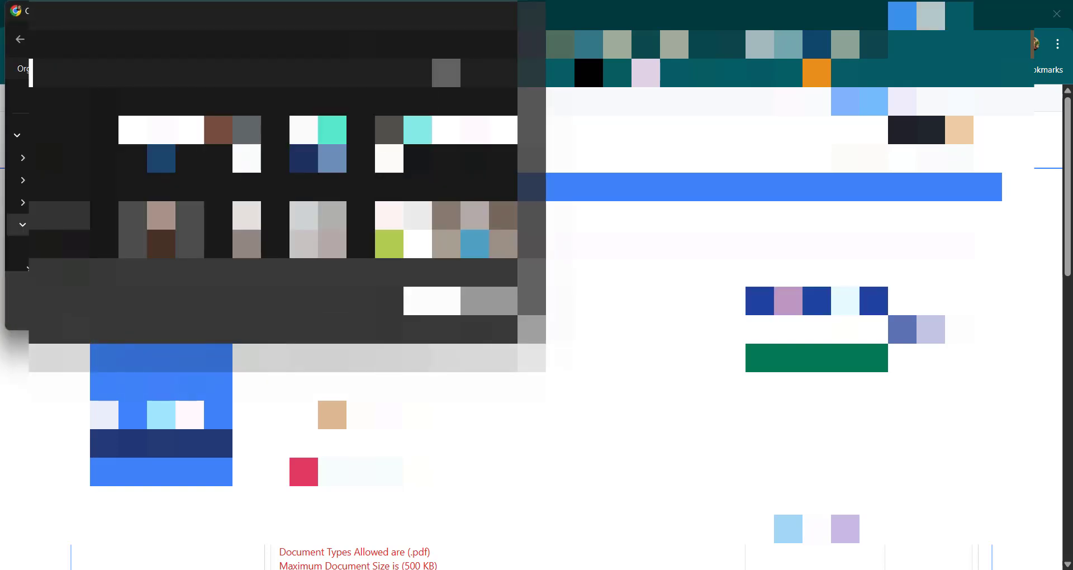
scroll(161, 224, "down", 3)
left_click(438, 308)
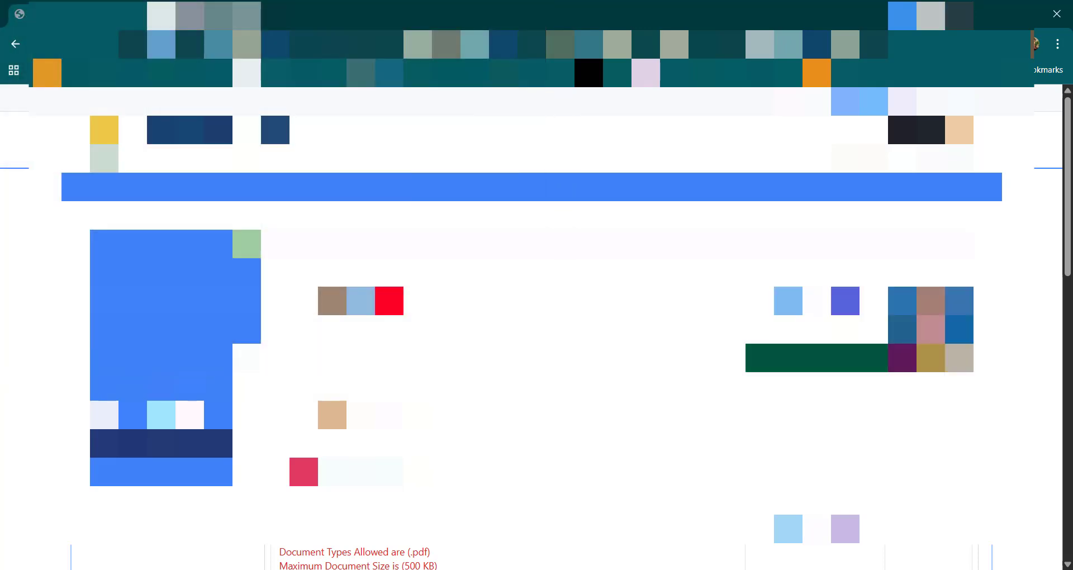
left_click(816, 358)
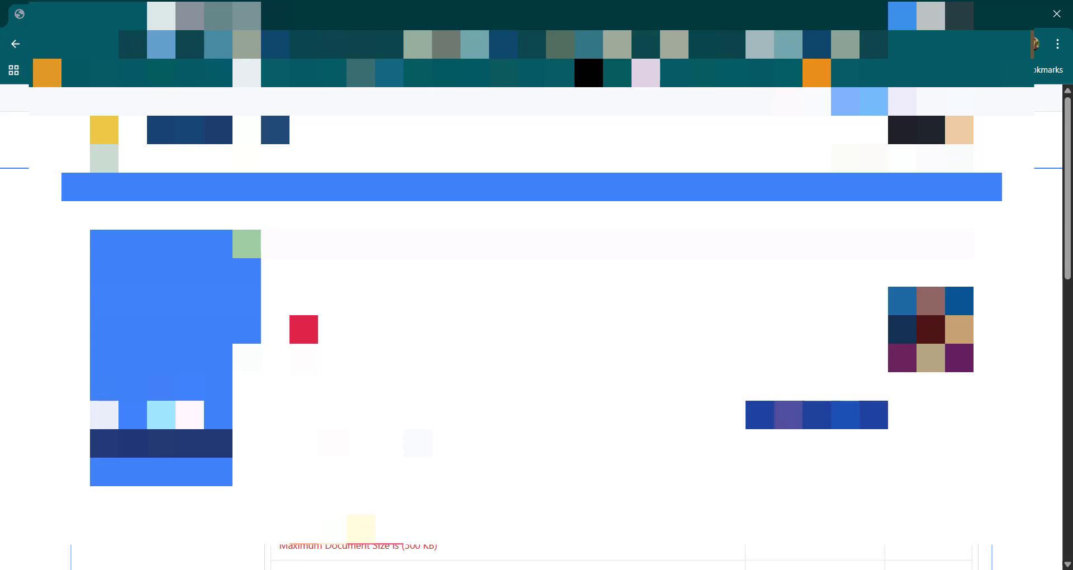
Step: Choose and upload the signature image file for the APPLICANT'S SIGNATURE
left_click(815, 414)
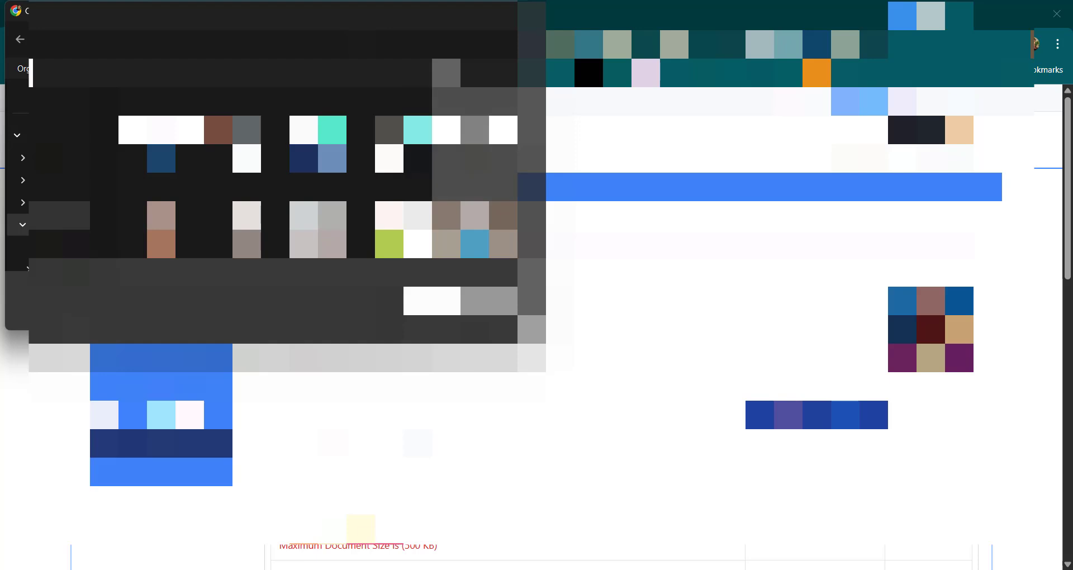
left_click(433, 308)
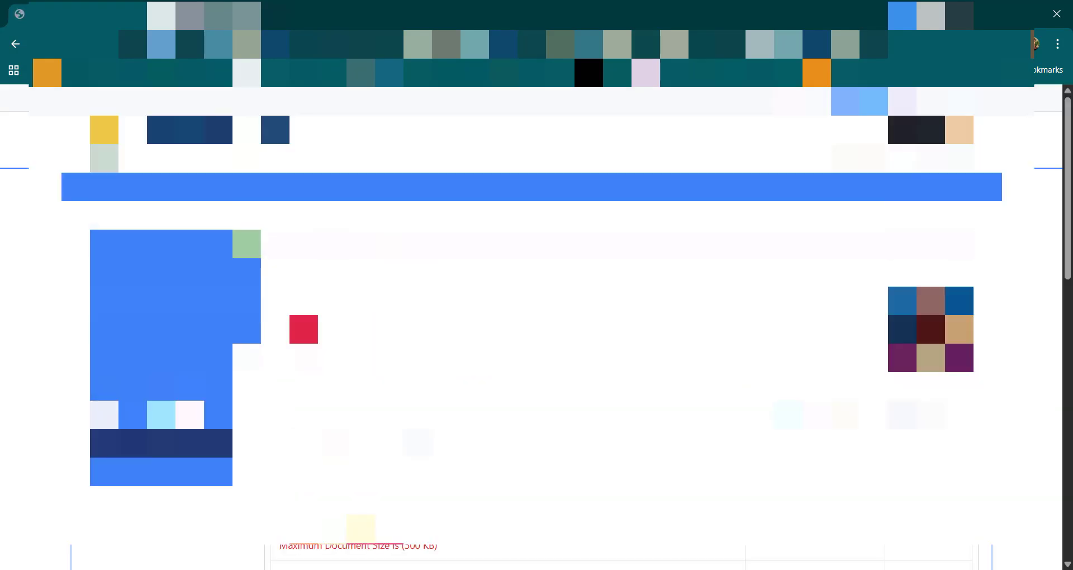
scroll(536, 335, "down", 3)
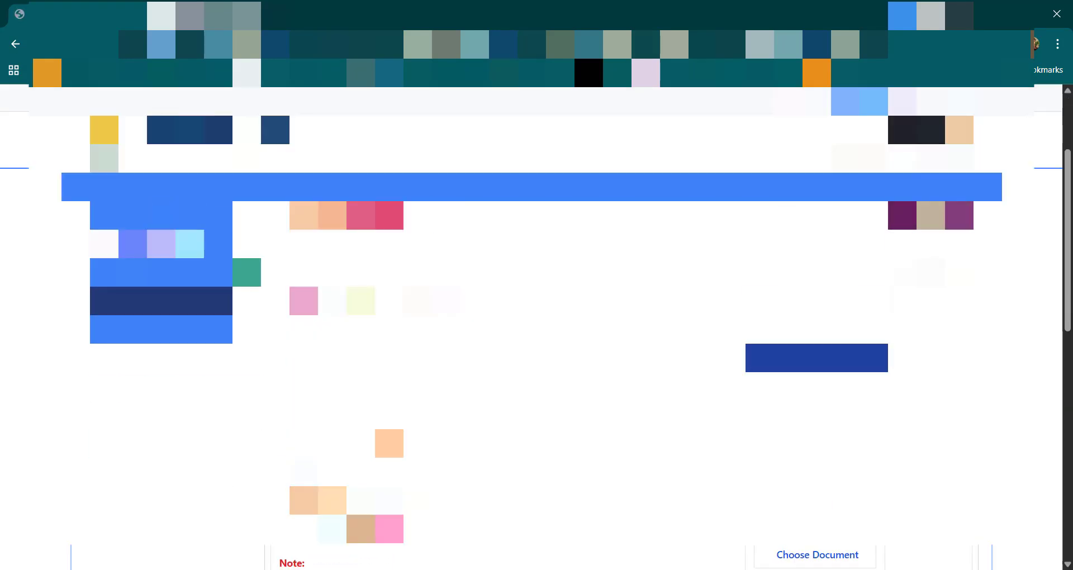
Step: Choose and upload the PDF for the required document listed directly before SSLC / EQUIVALENT
left_click(816, 358)
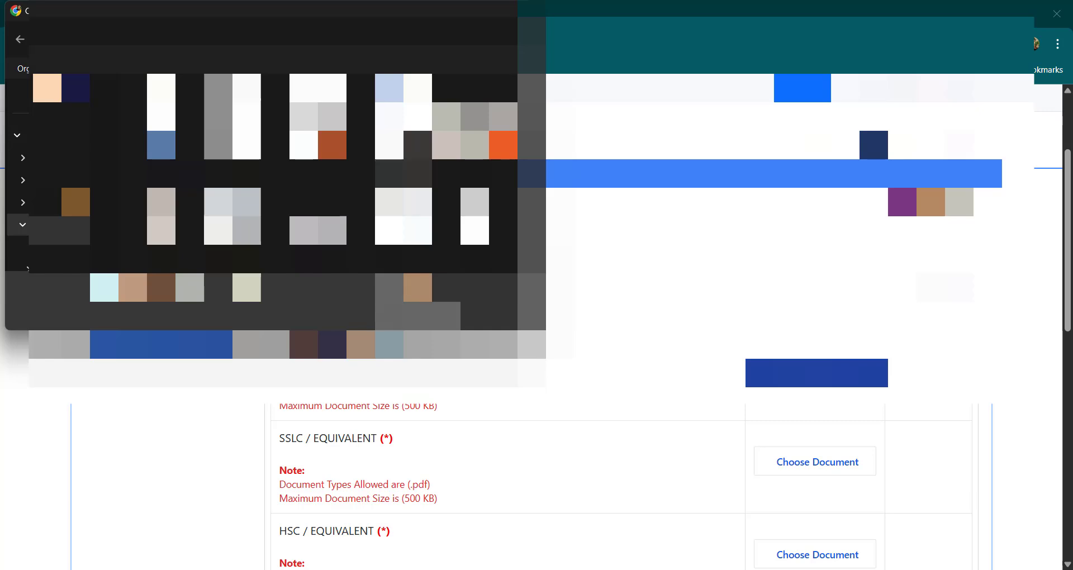
left_click(431, 314)
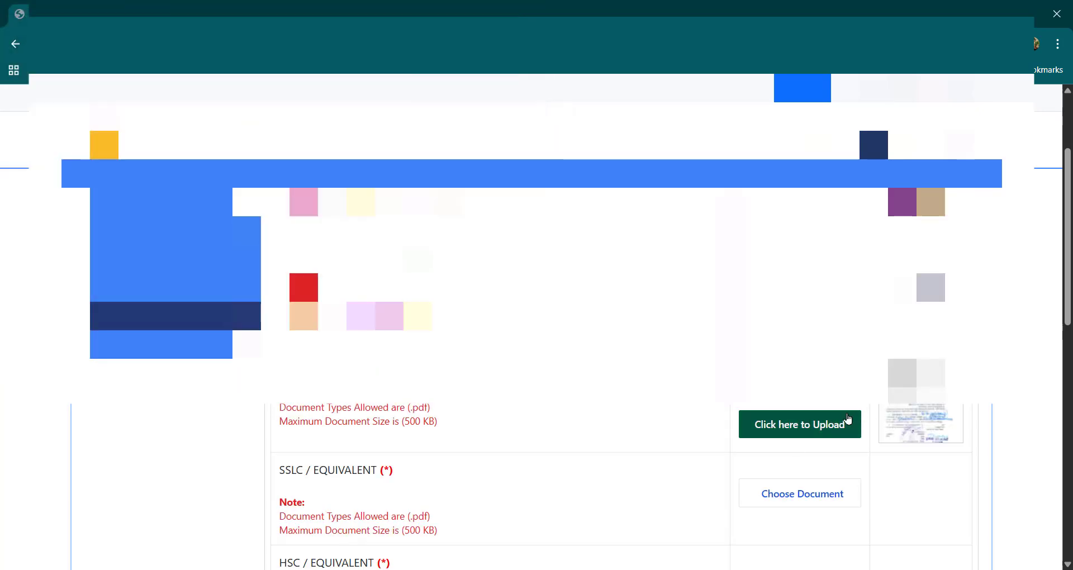
left_click(804, 429)
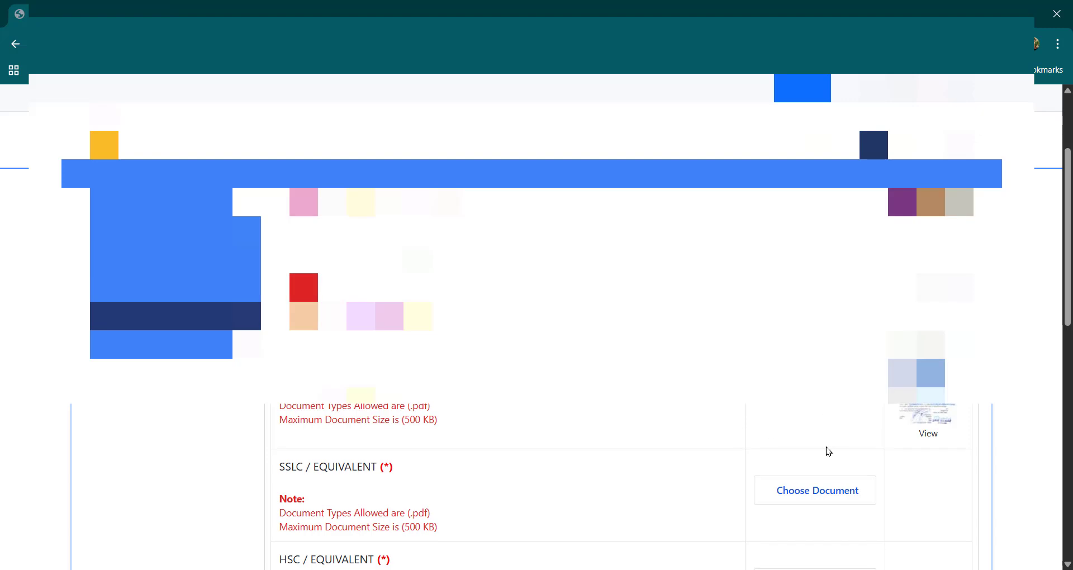
Step: Choose and upload the mark sheet PDF for SSLC / EQUIVALENT, view the uploaded file, and return to the application
scroll(828, 451, "down", 3)
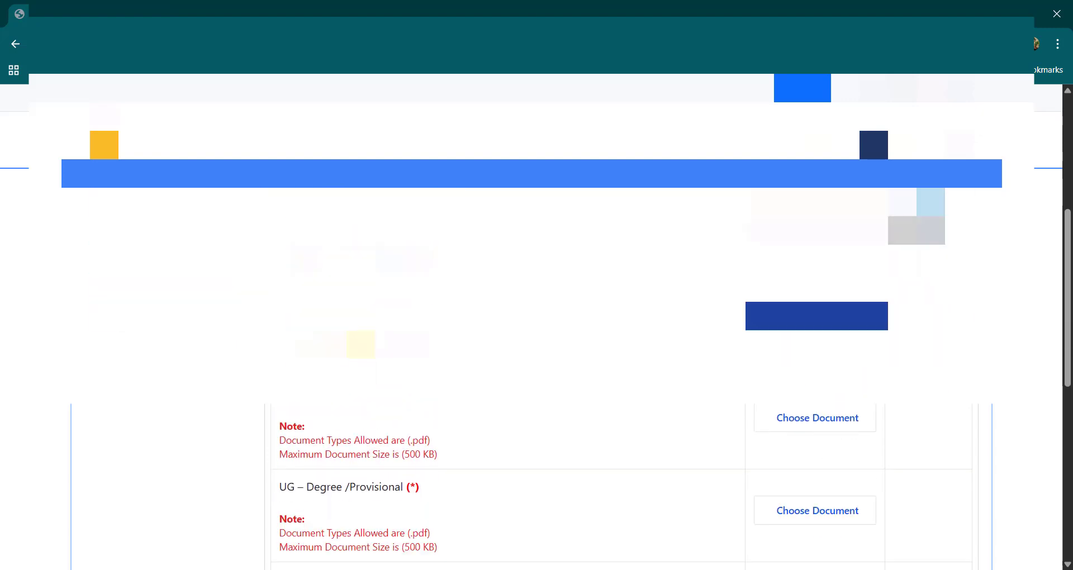
left_click(816, 323)
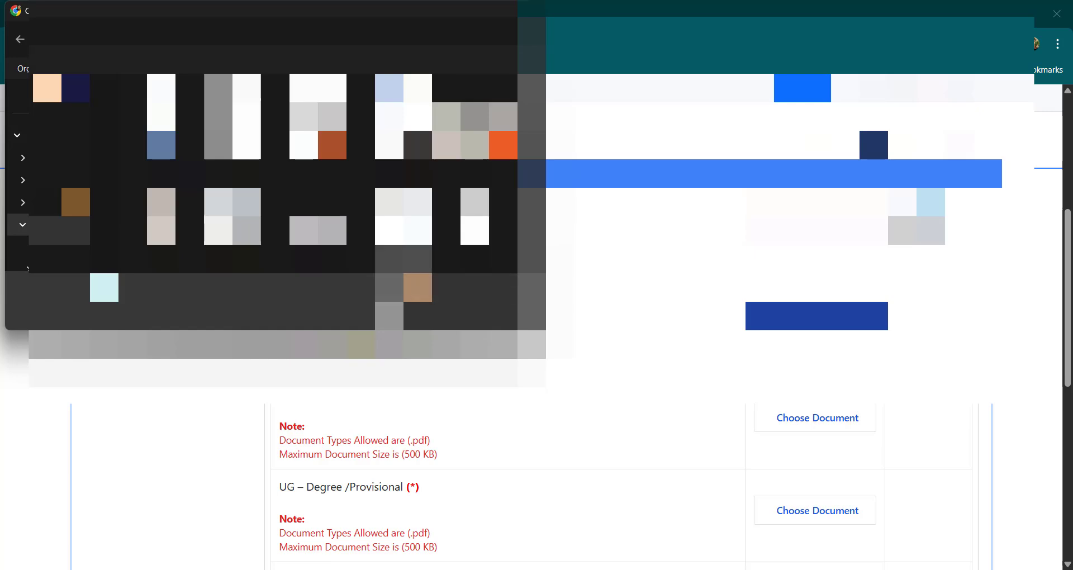
scroll(425, 120, "down", 2)
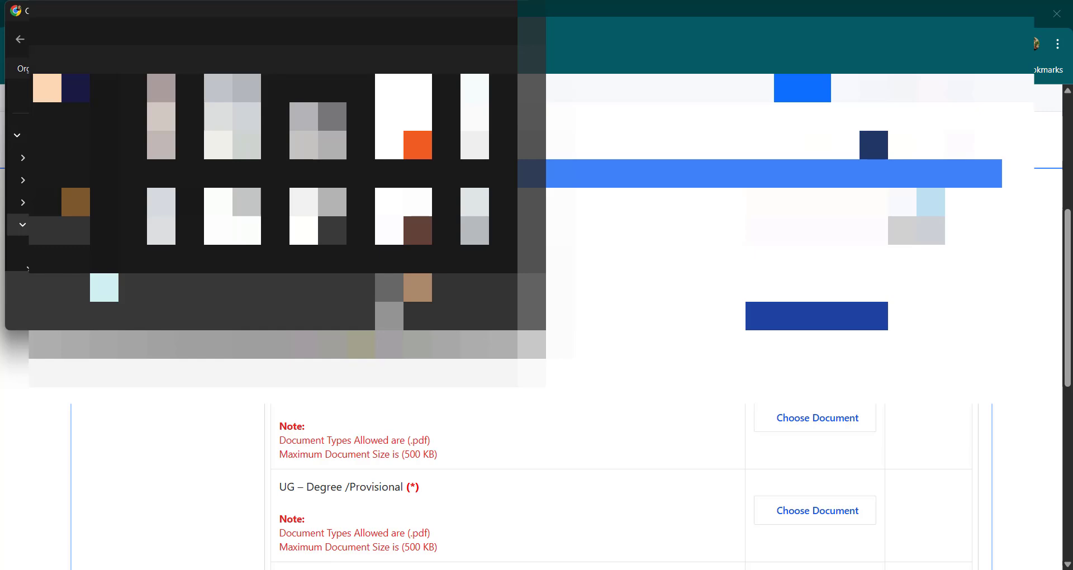
double_click(475, 226)
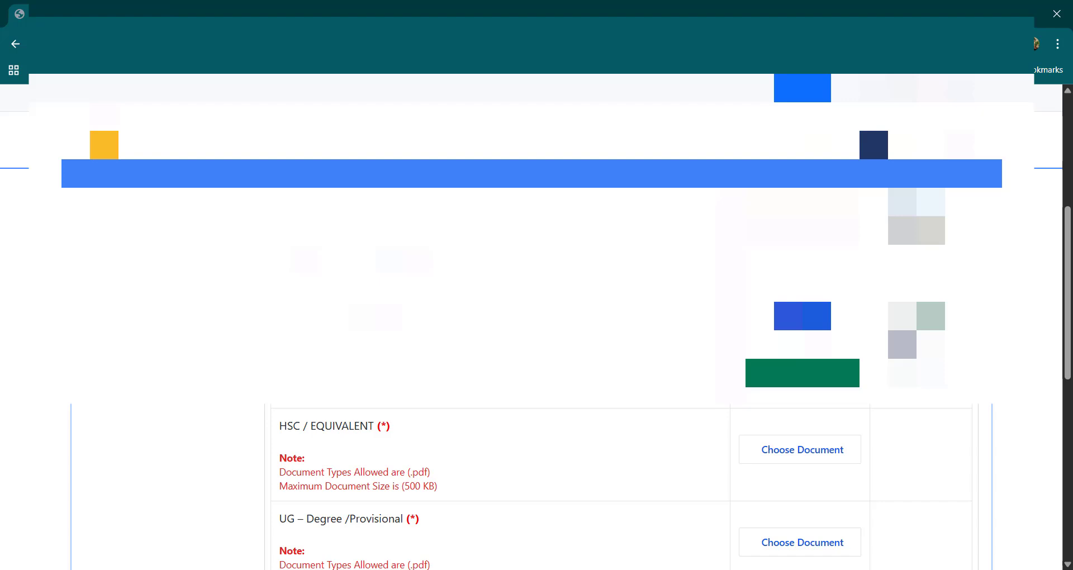
left_click(802, 372)
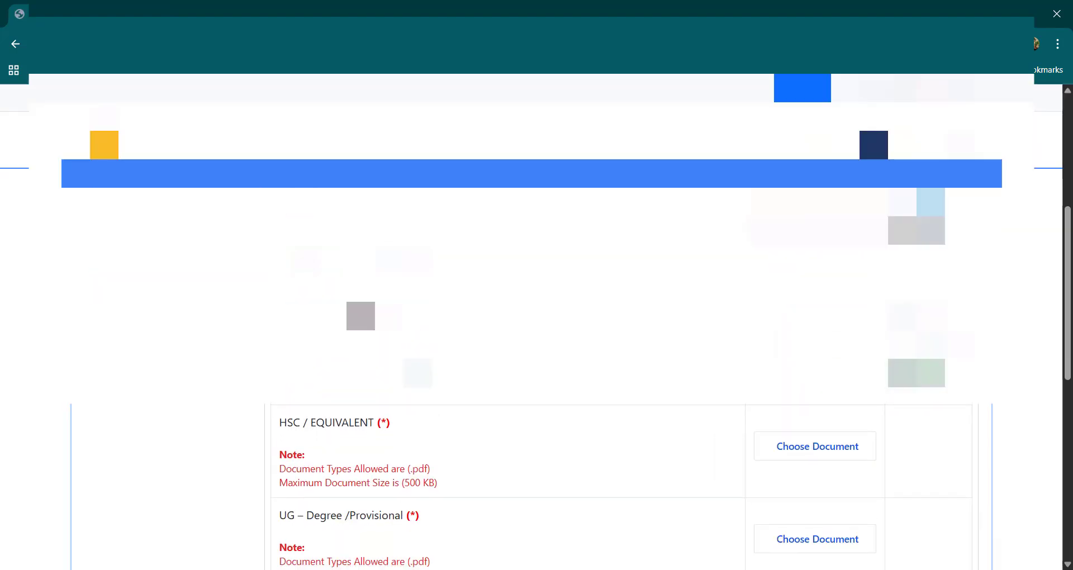
left_click(916, 369)
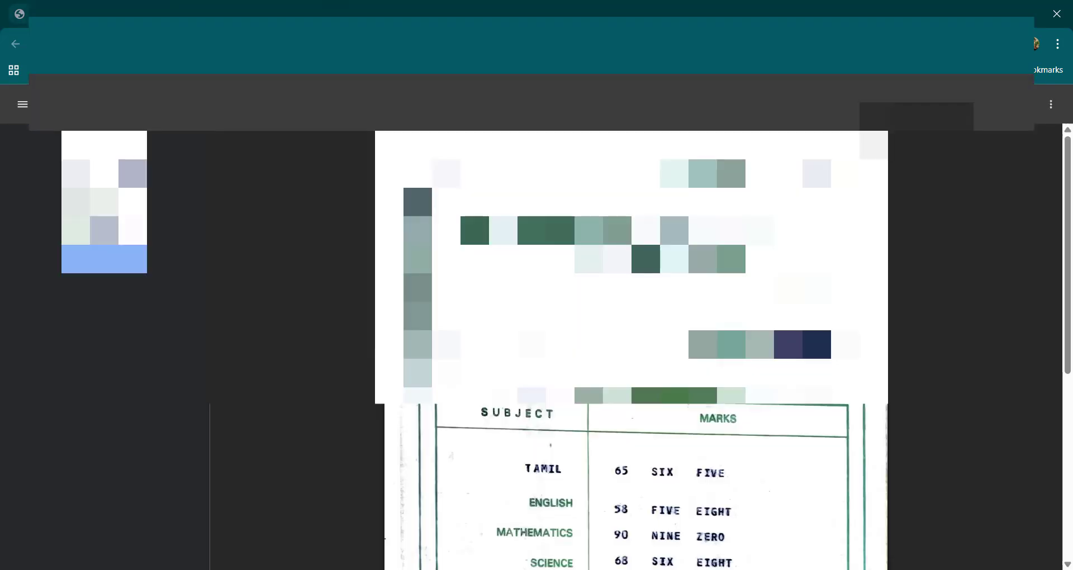
left_click(78, 14)
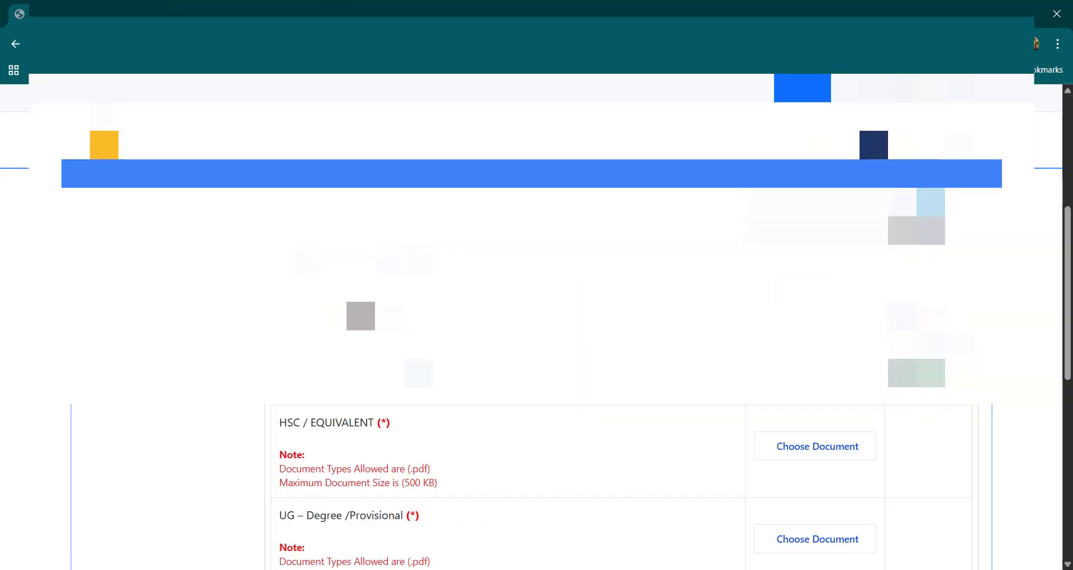
Step: Choose 12th certificate.pdf for HSC / EQUIVALENT and upload it
left_click(814, 447)
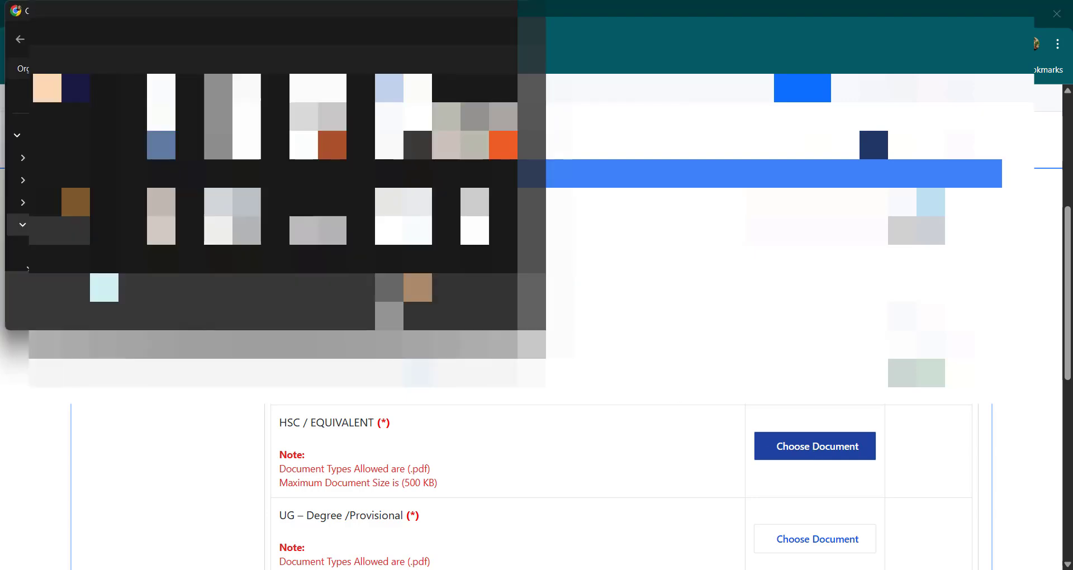
scroll(446, 212, "down", 4)
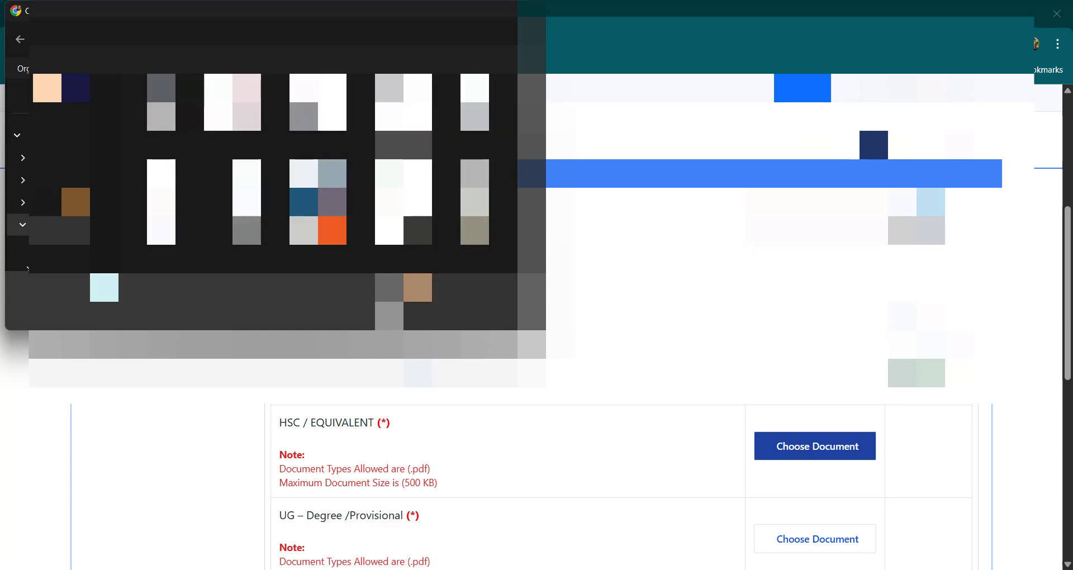
left_click(414, 116)
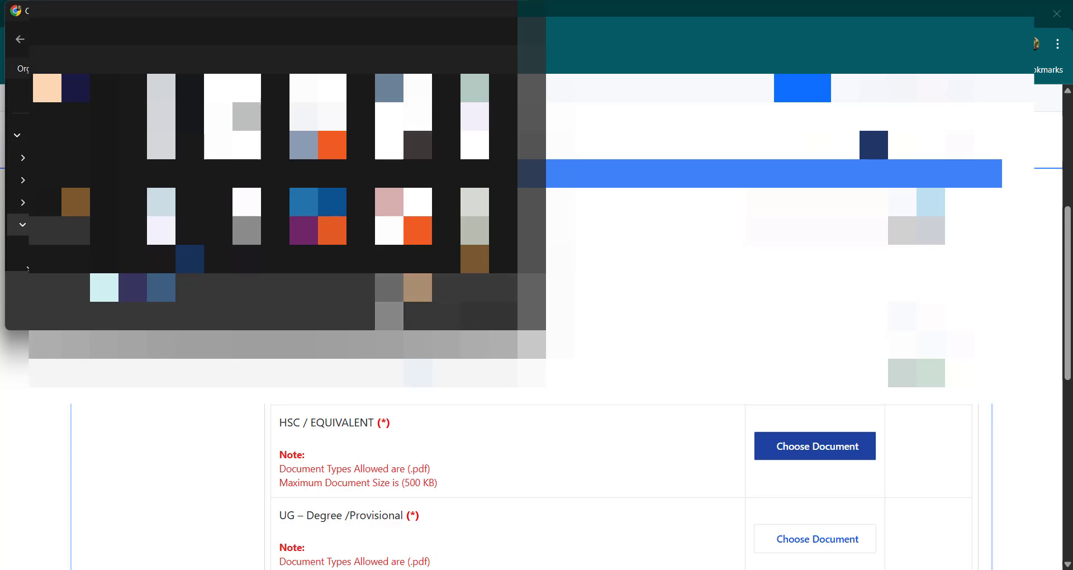
left_click(433, 313)
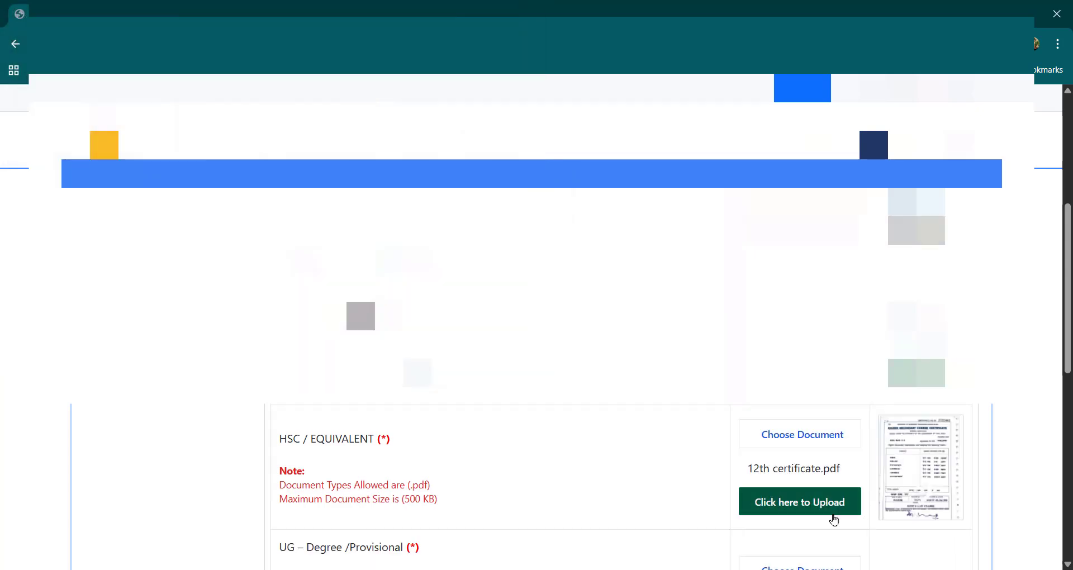
left_click(806, 506)
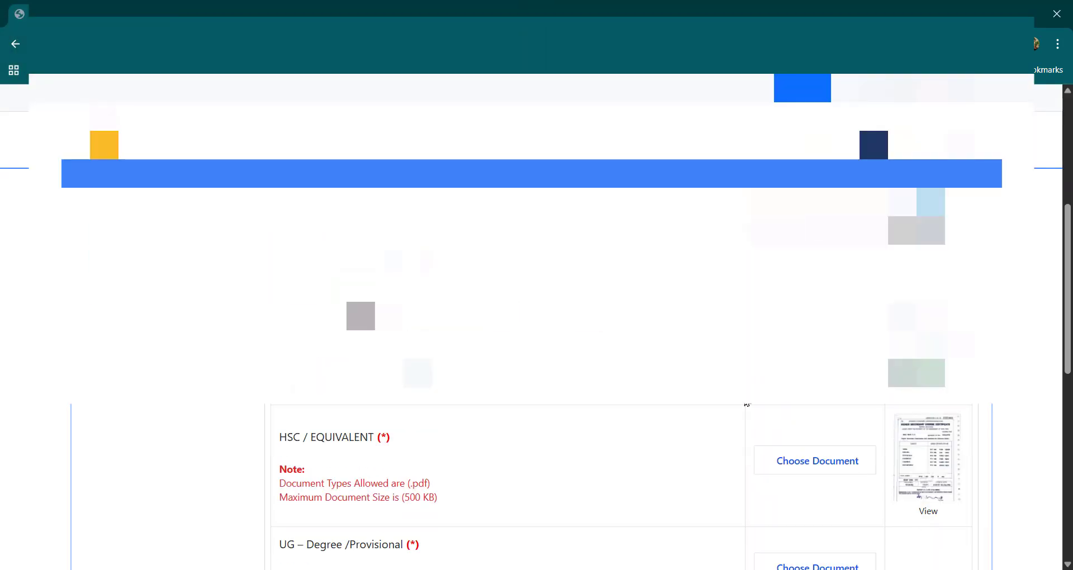
Step: Try to choose the original provisional certificate PDF for UG – Degree /Provisional
scroll(747, 404, "down", 5)
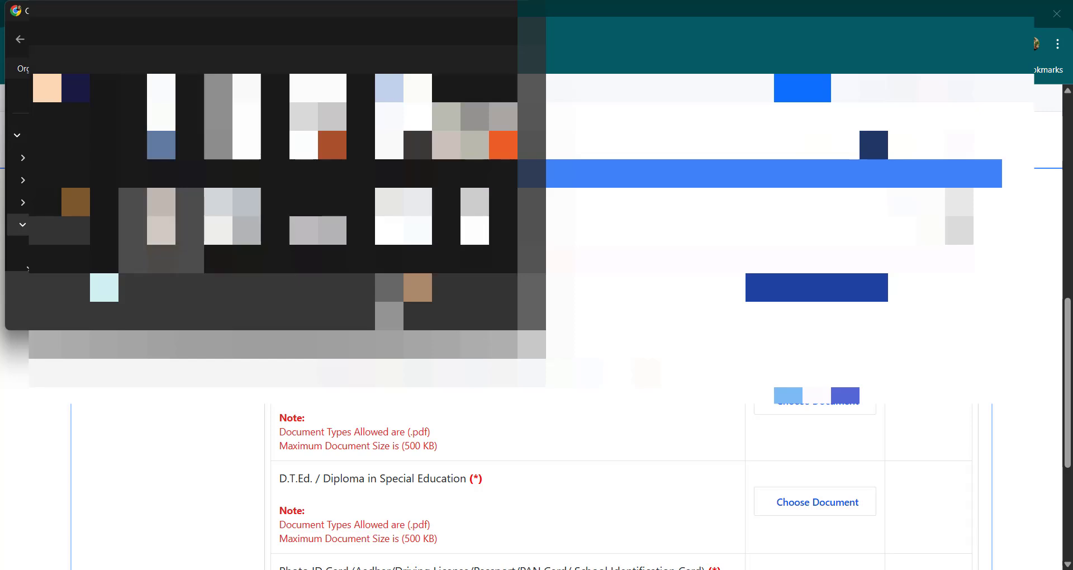
left_click(161, 230)
left_click(421, 312)
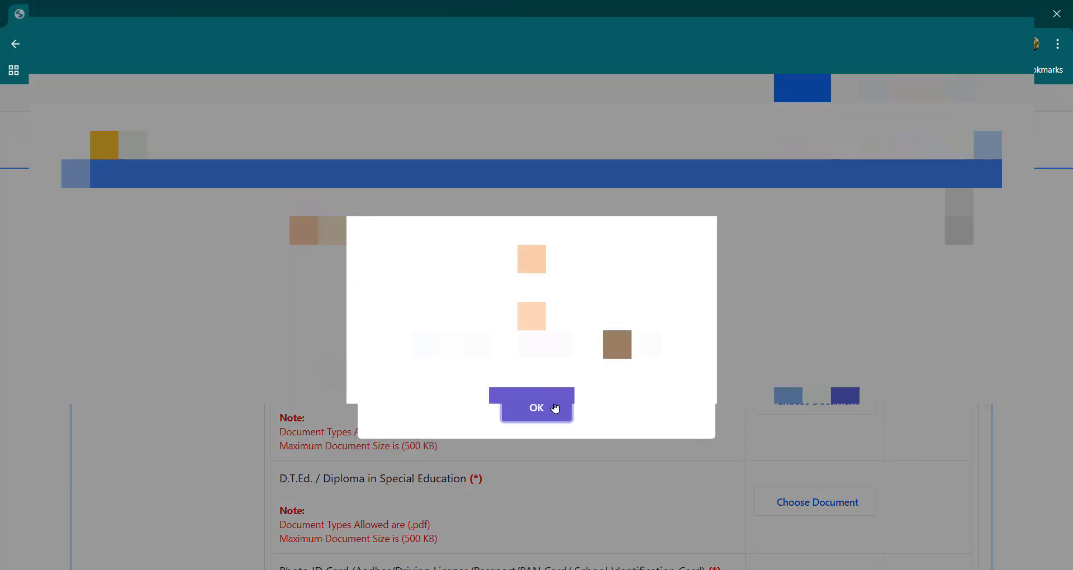
left_click(555, 408)
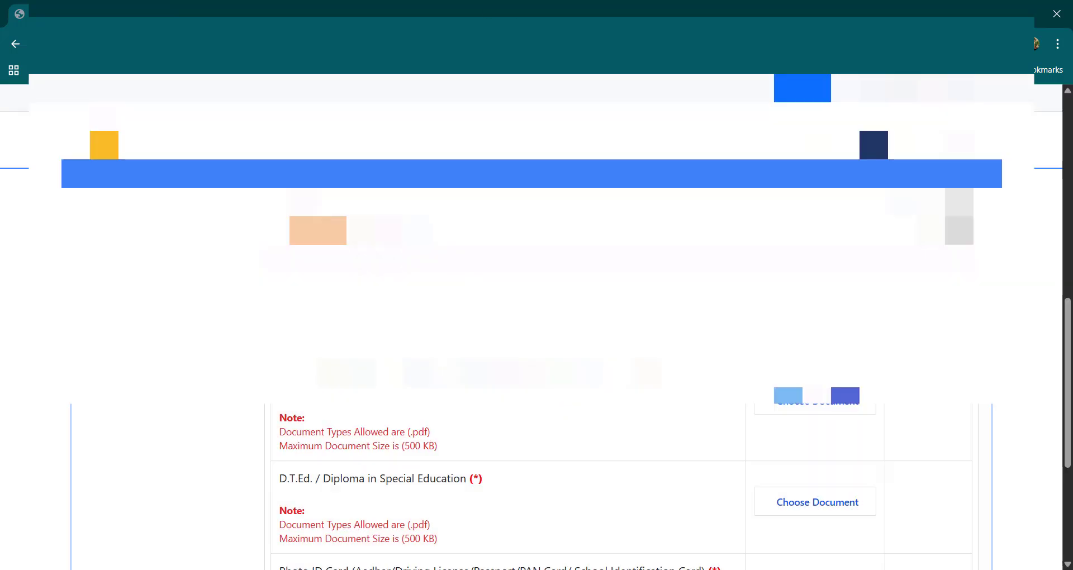
Step: Search for "I LOVE PDF" in a new browser tab and open iLovePDF's Compress PDF page
key("ctrl+t")
type("i")
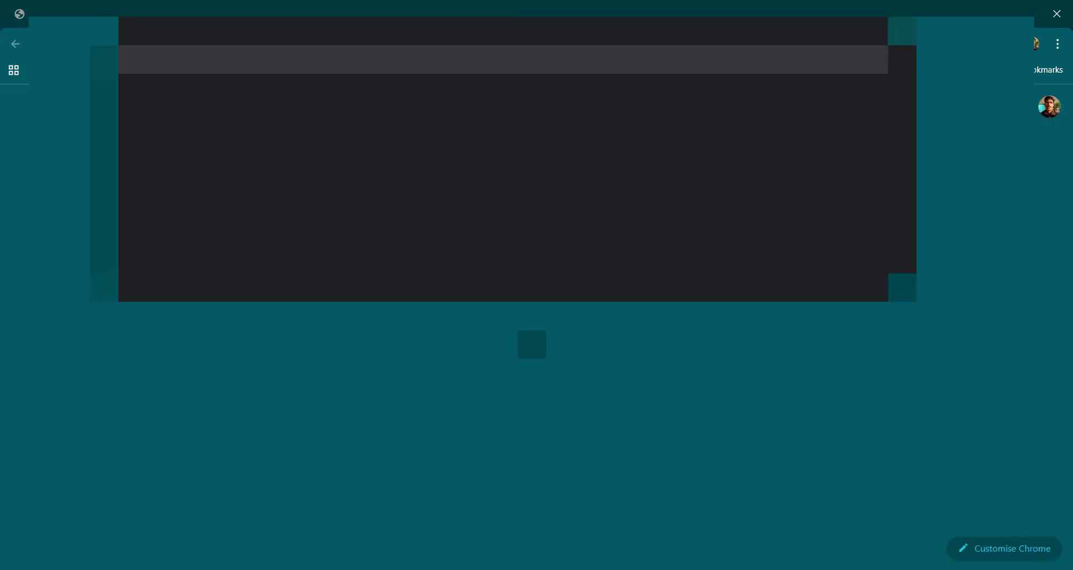
type(" LOVE PDF")
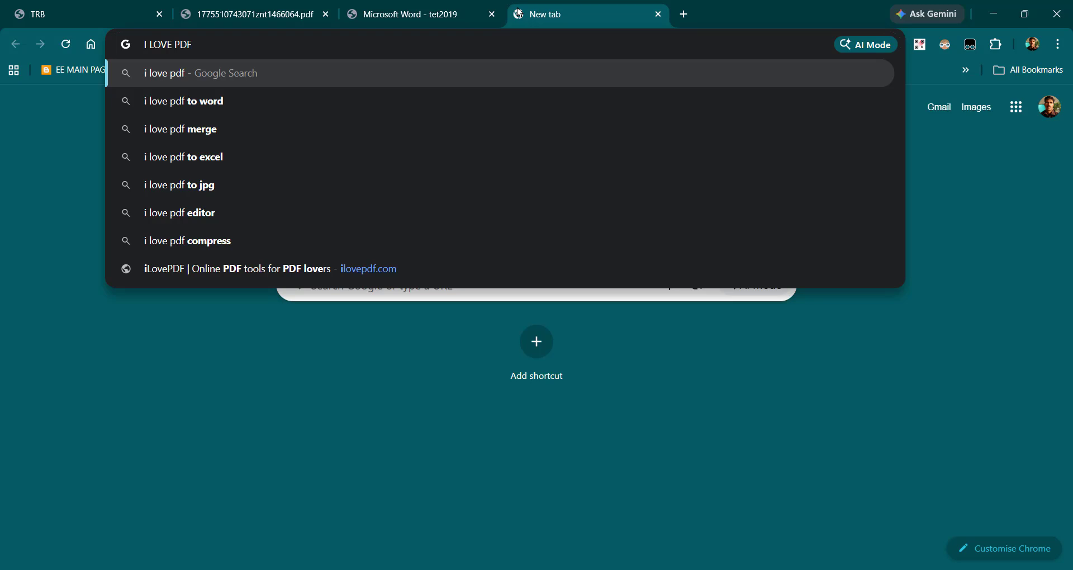
key("Return")
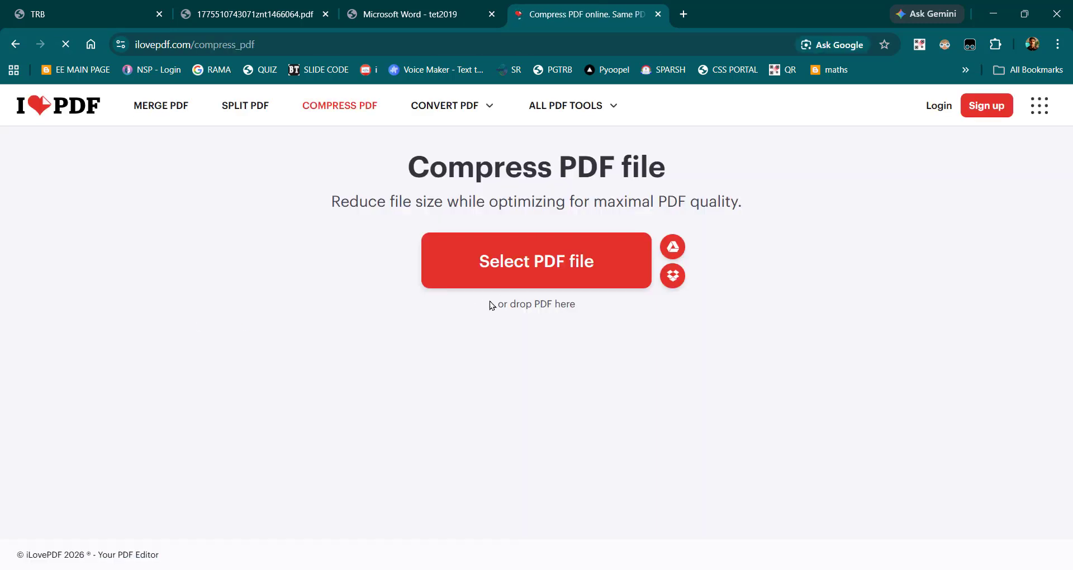
Step: Compress the UG provisional certificate PDF with Recommended Compression, return to the TRB application, and save the compressed file
left_click(497, 279)
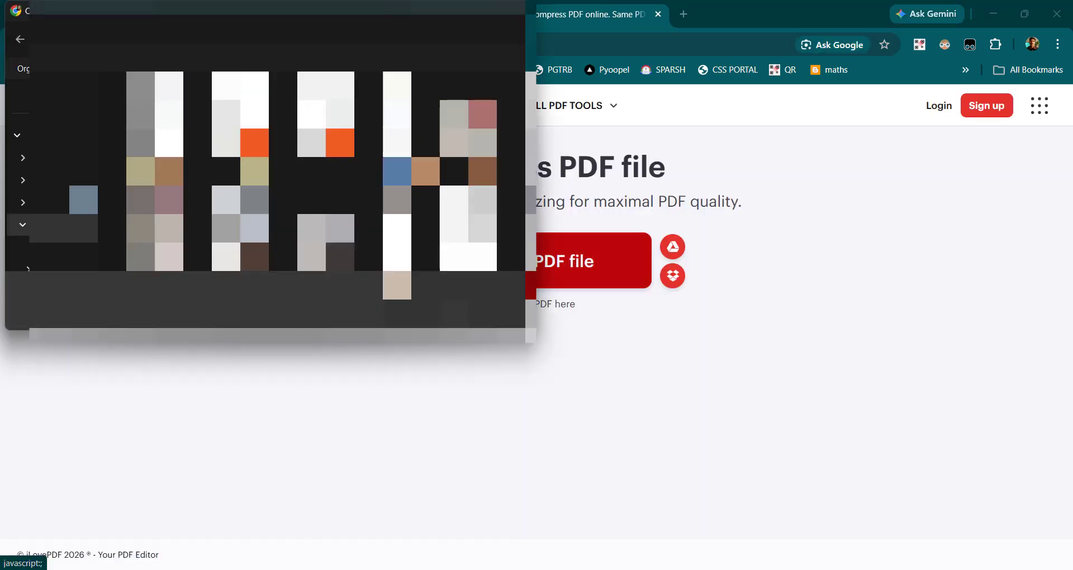
scroll(169, 229, "down", 3)
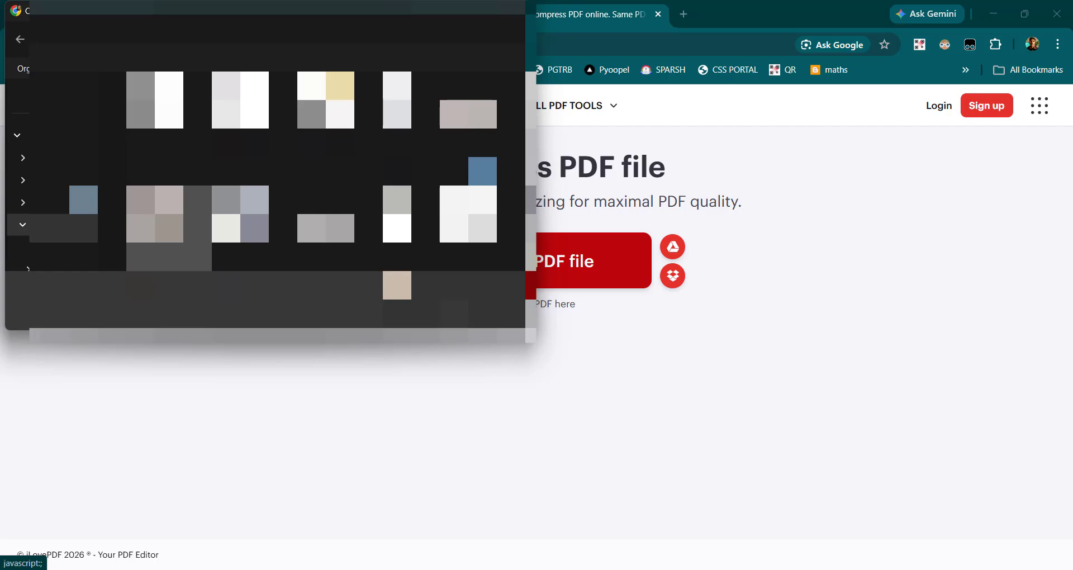
left_click(411, 314)
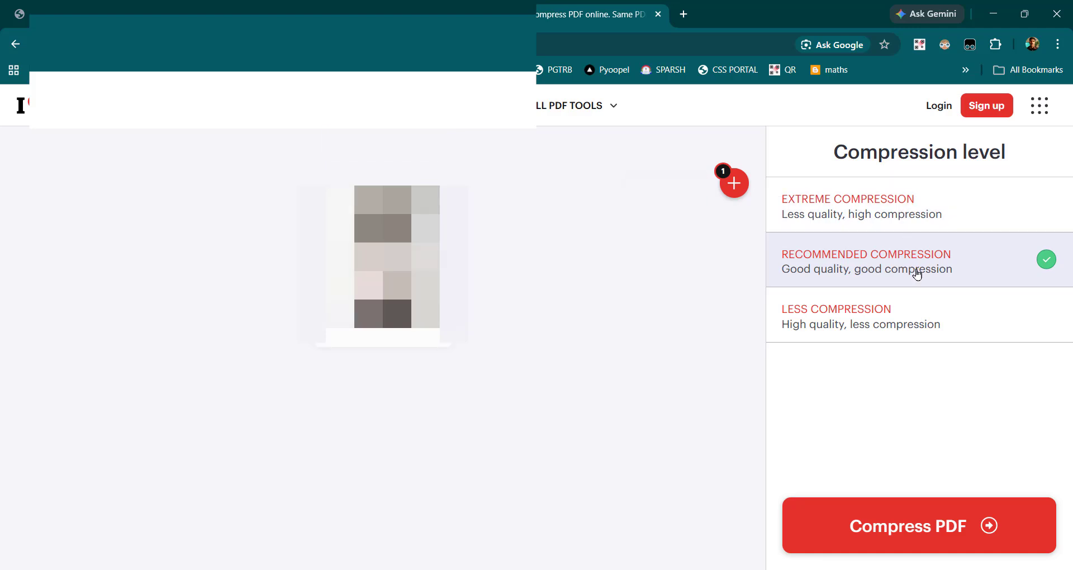
left_click(930, 523)
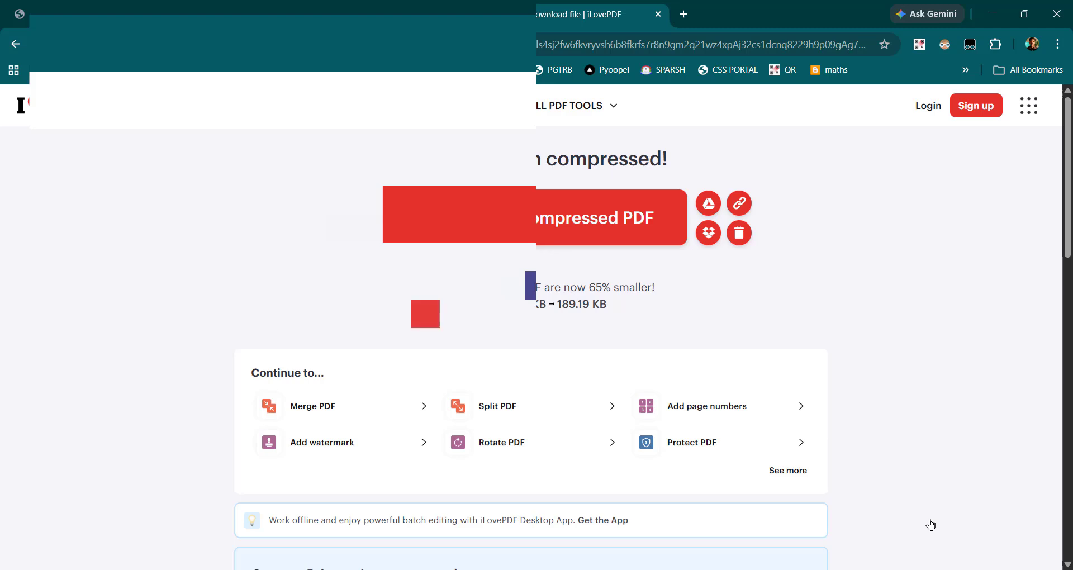
left_click(72, 15)
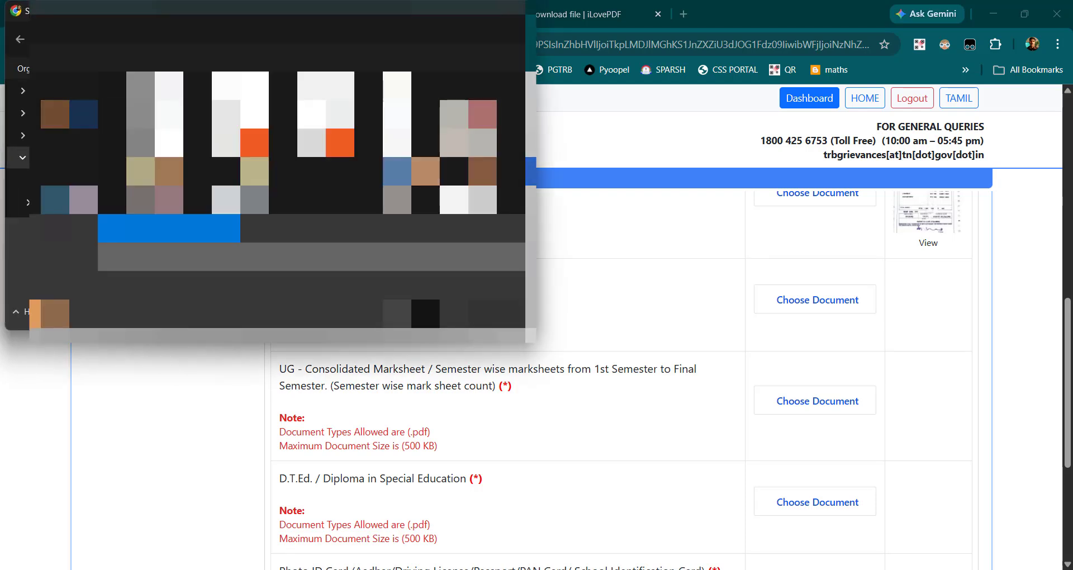
left_click(425, 314)
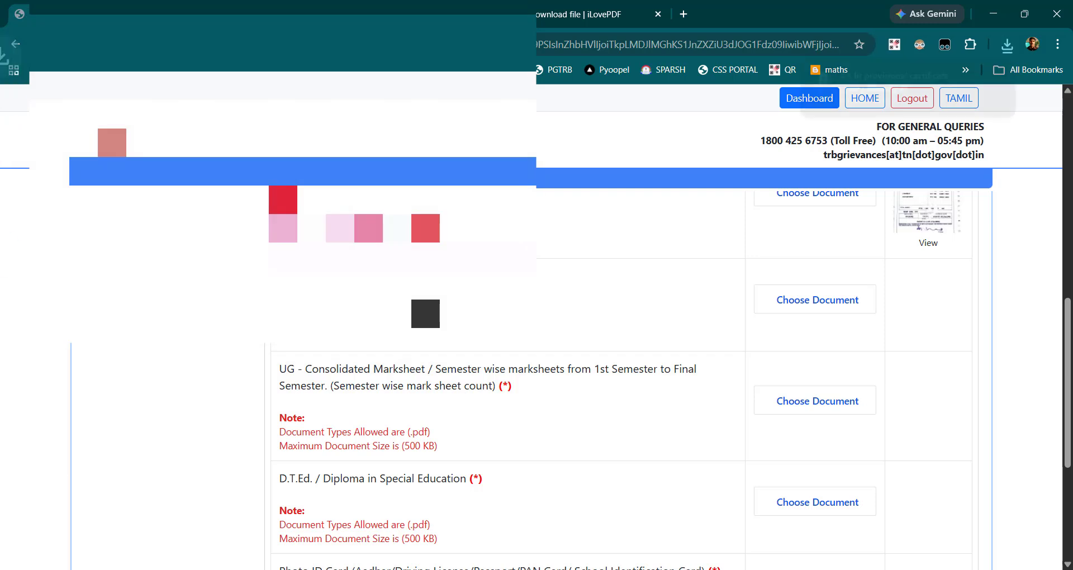
Step: Choose the compressed BA lit provisional PDF for UG – Degree /Provisional and upload it
left_click(845, 301)
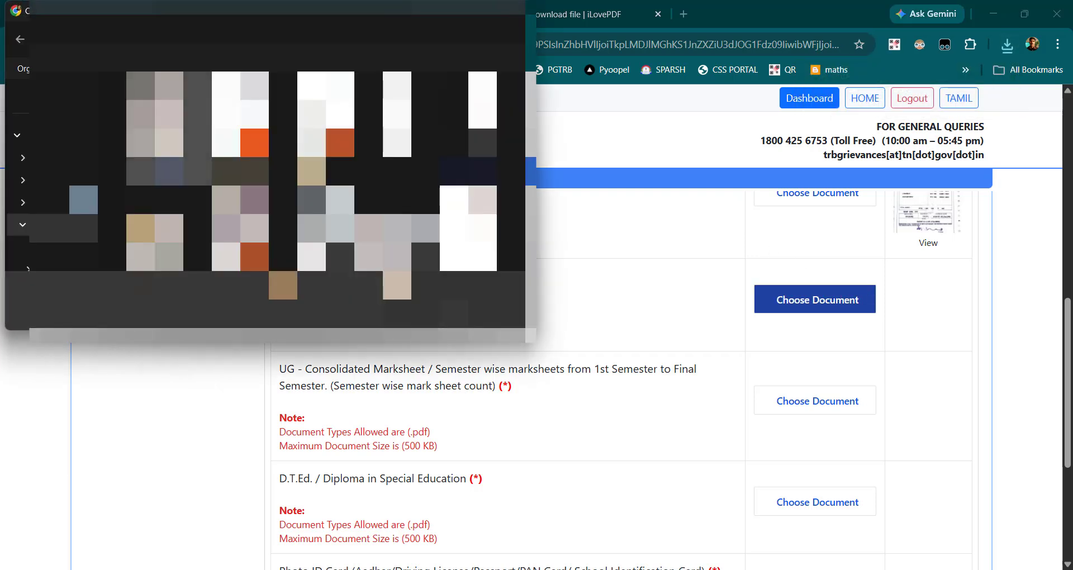
left_click(416, 314)
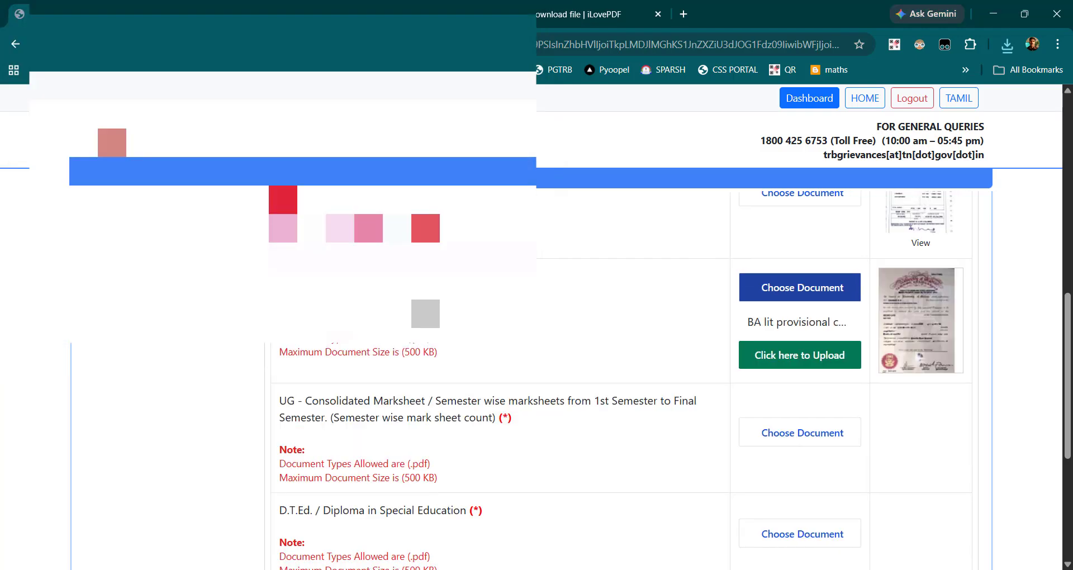
left_click(798, 356)
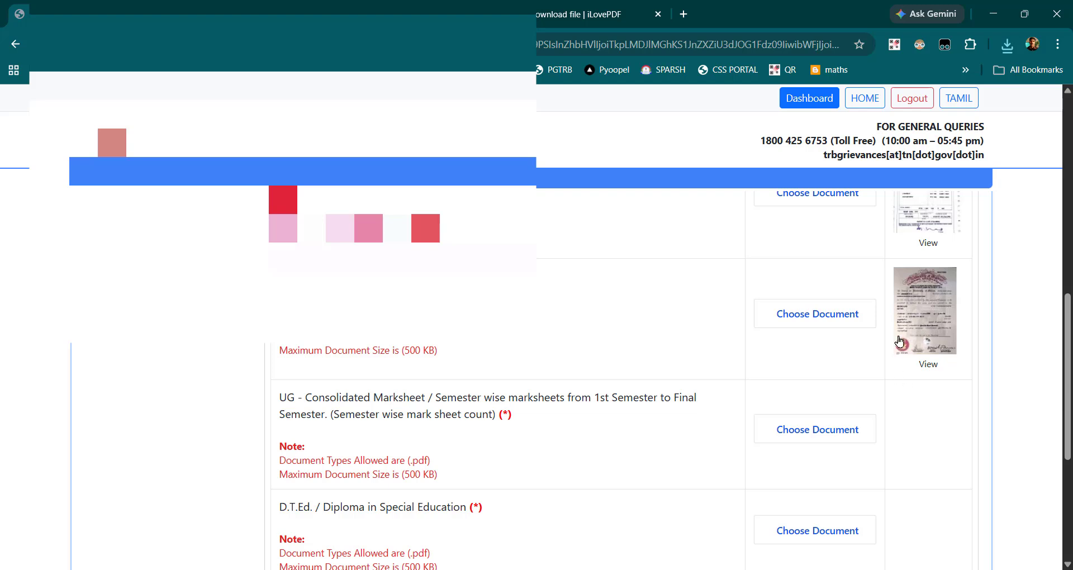
Step: Choose the Diploma Certificate PDF for D.T.Ed. / Diploma in Special Education and upload it
scroll(510, 393, "down", 2)
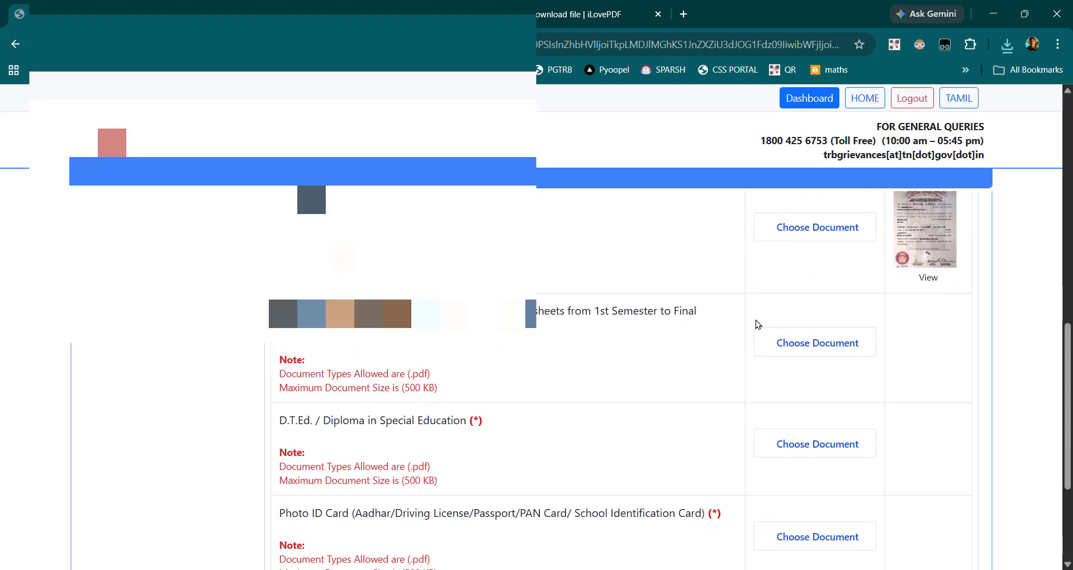
scroll(717, 442, "down", 3)
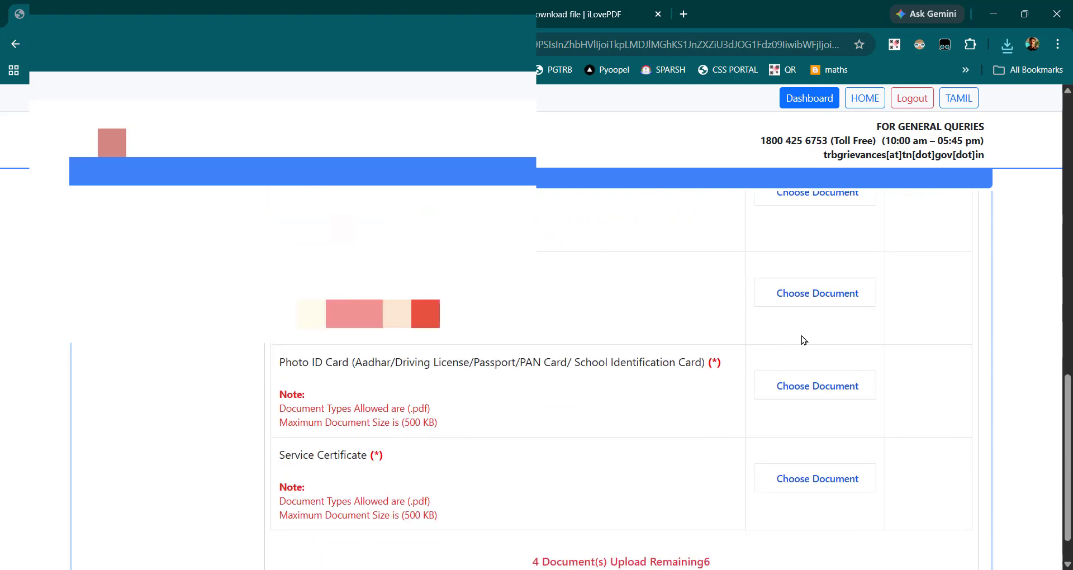
left_click(826, 299)
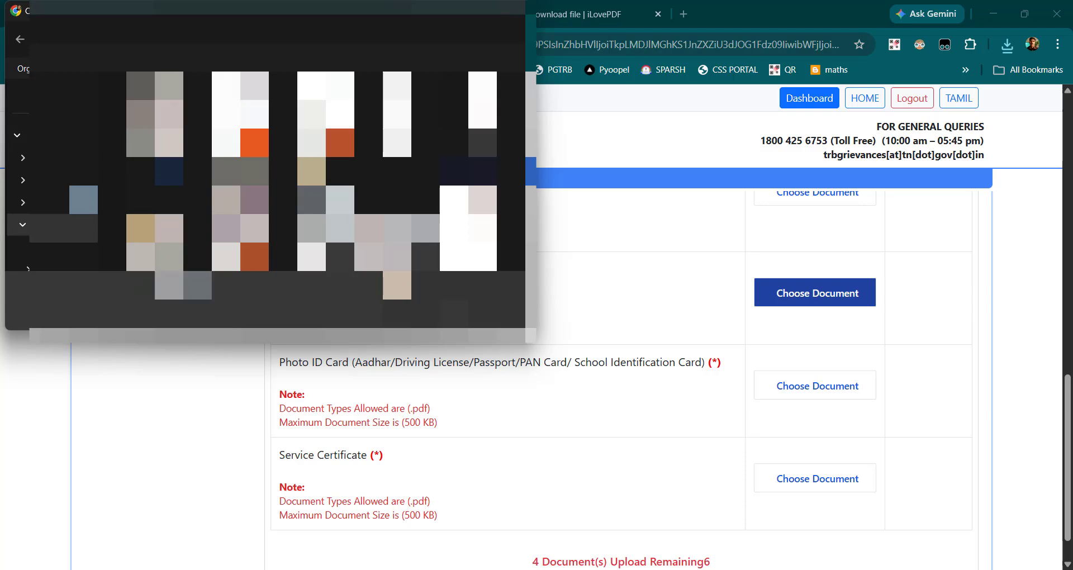
double_click(391, 241)
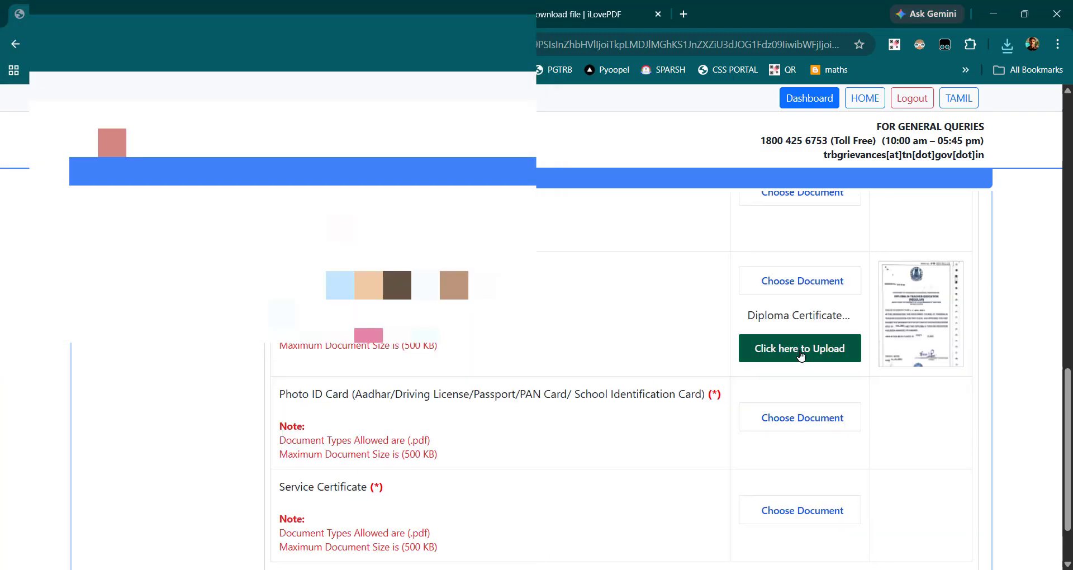
left_click(824, 362)
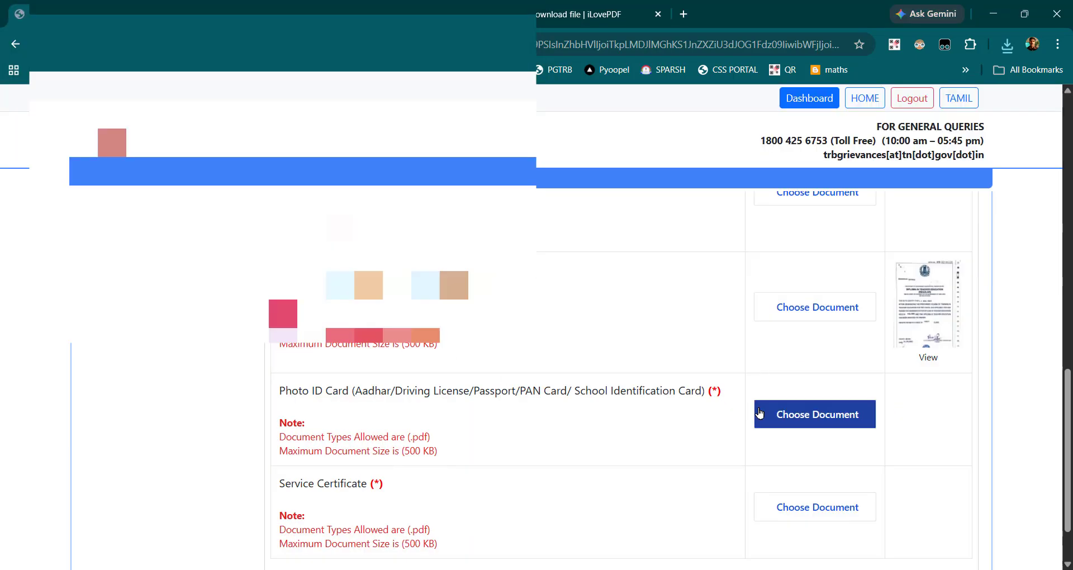
Step: Choose the Aadhaar PDF for Photo ID Card and upload it
scroll(690, 411, "down", 1)
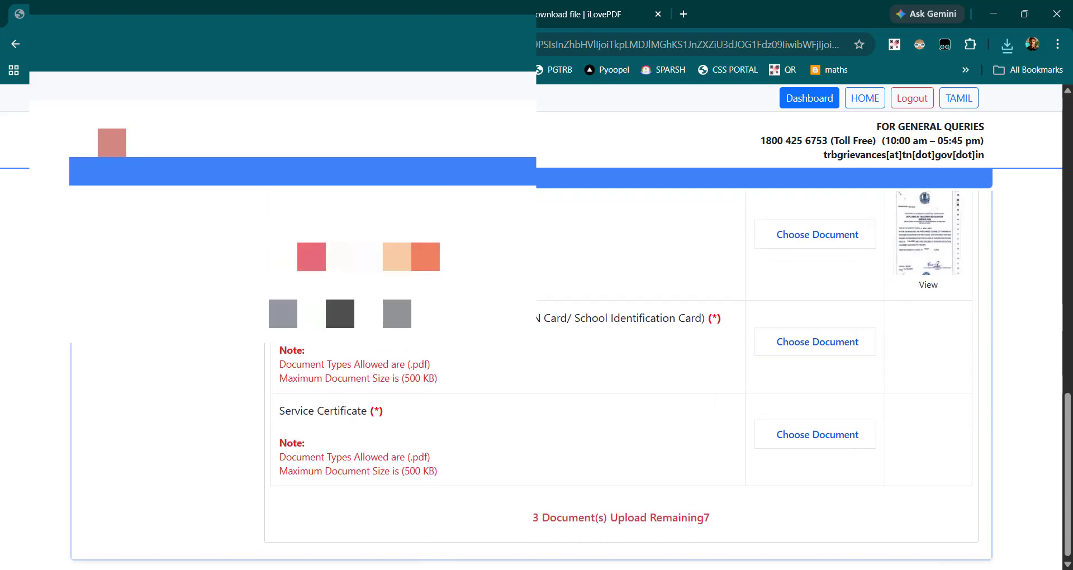
left_click(827, 341)
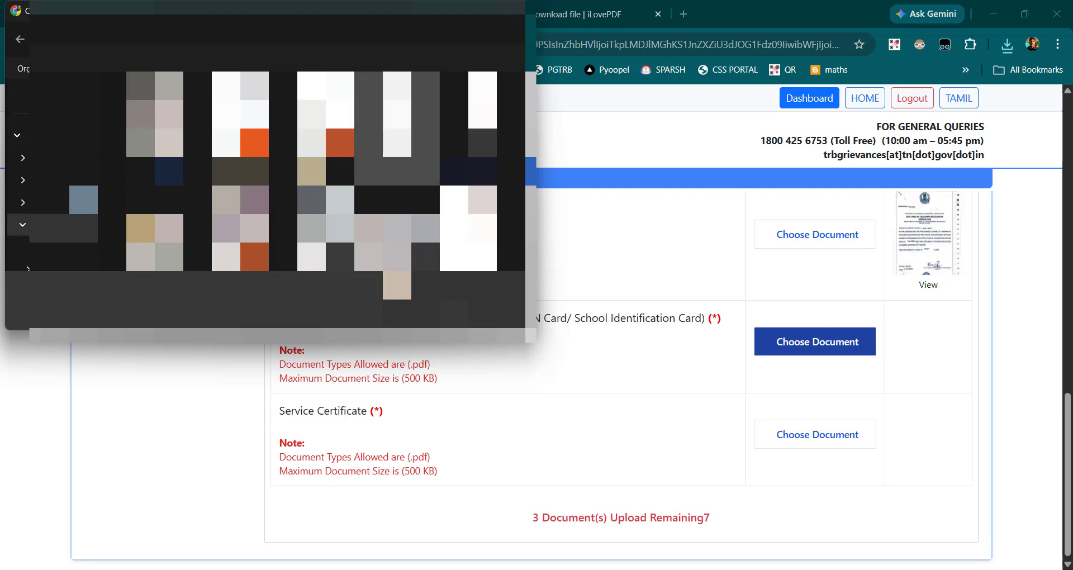
left_click(419, 314)
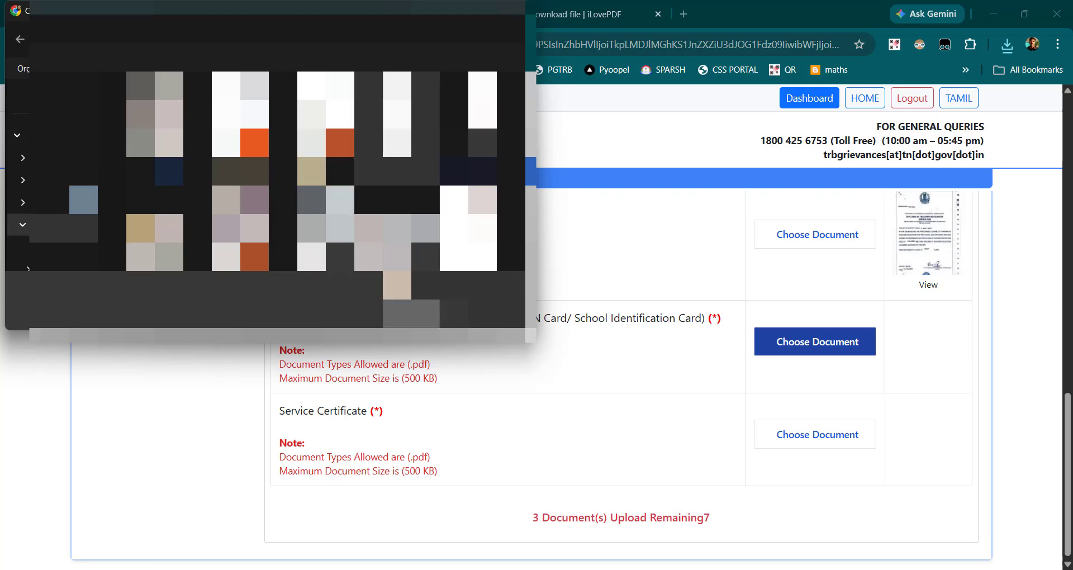
left_click(830, 394)
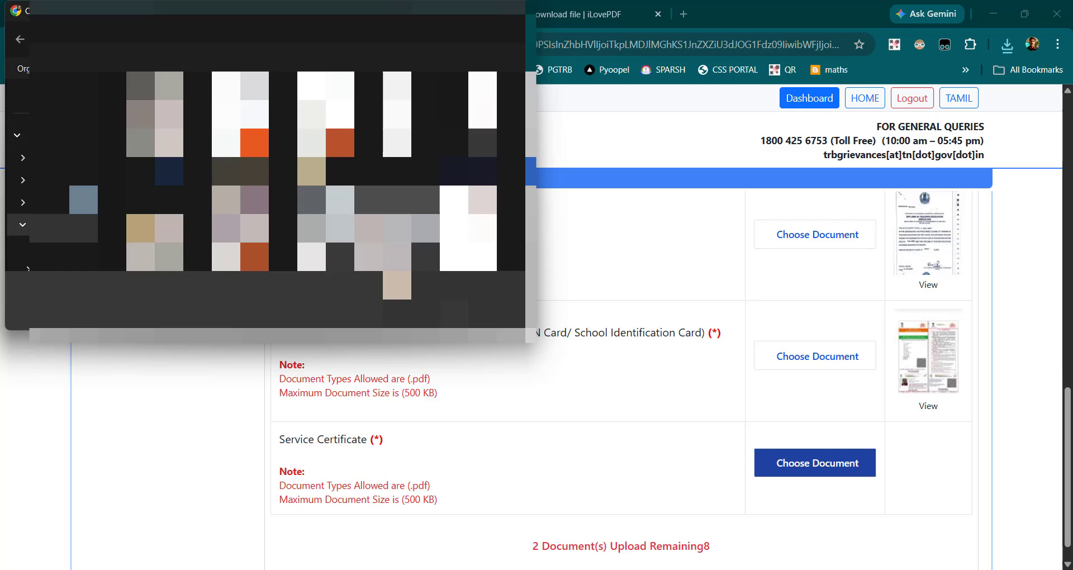
Step: Try to choose the uncompressed SERVICE 2 PDF for Service Certificate
left_click(329, 244)
left_click(414, 314)
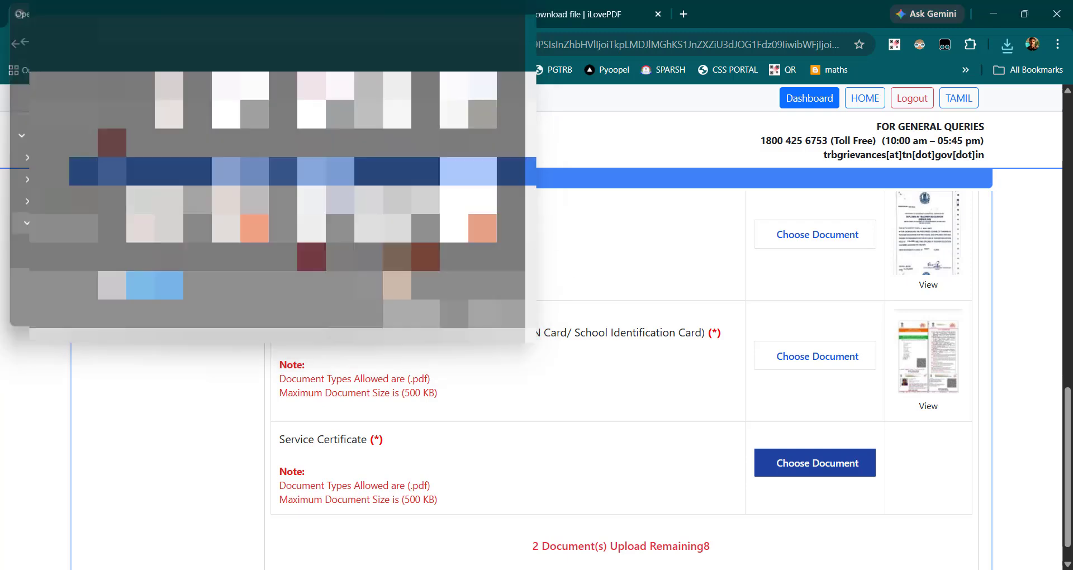
left_click(535, 416)
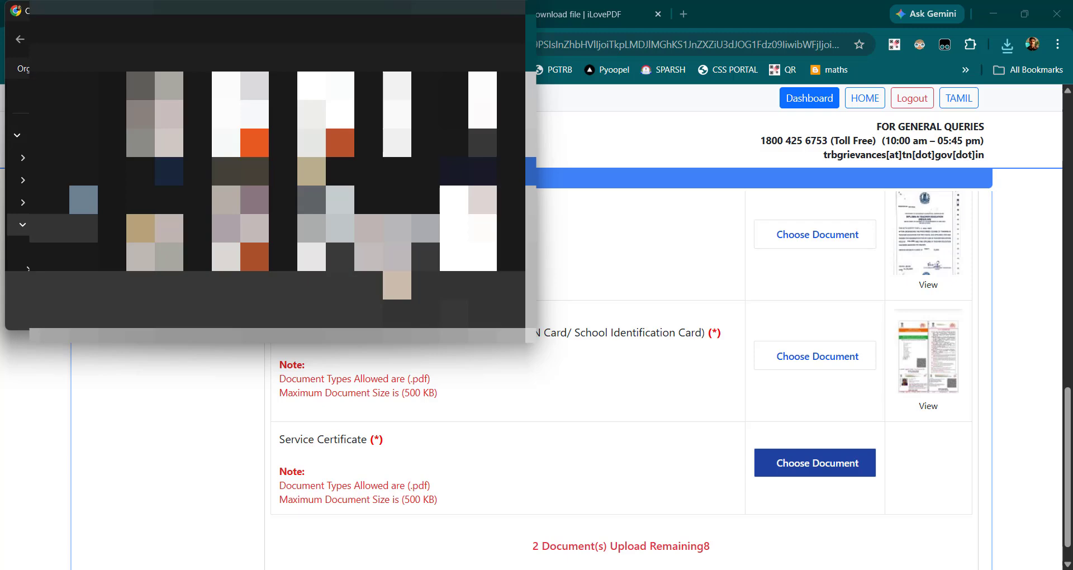
Step: Choose the SERVICE 2_compressed PDF for Service Certificate and upload it
scroll(312, 170, "down", 6)
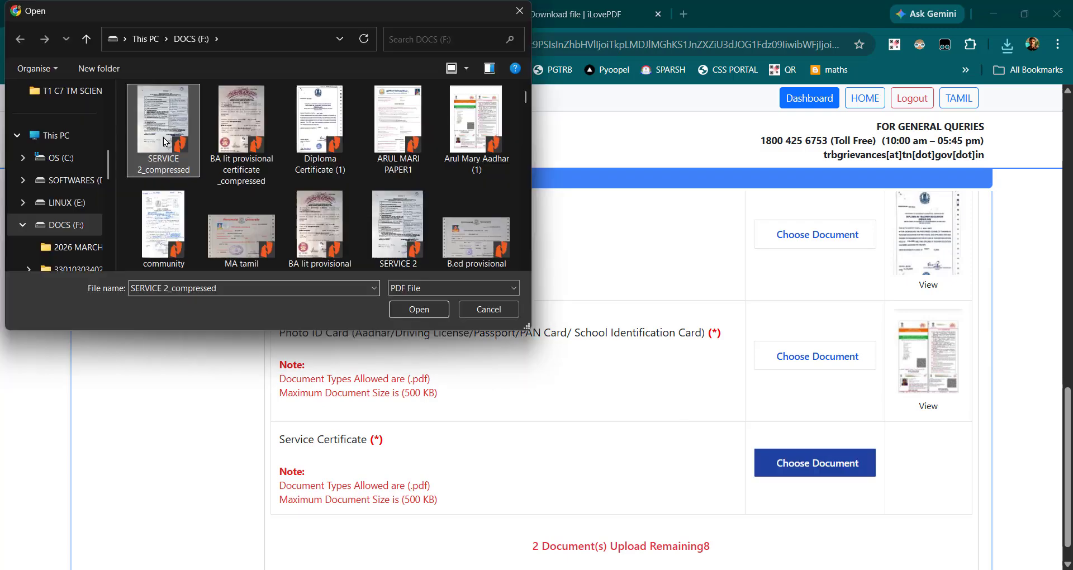
left_click(419, 310)
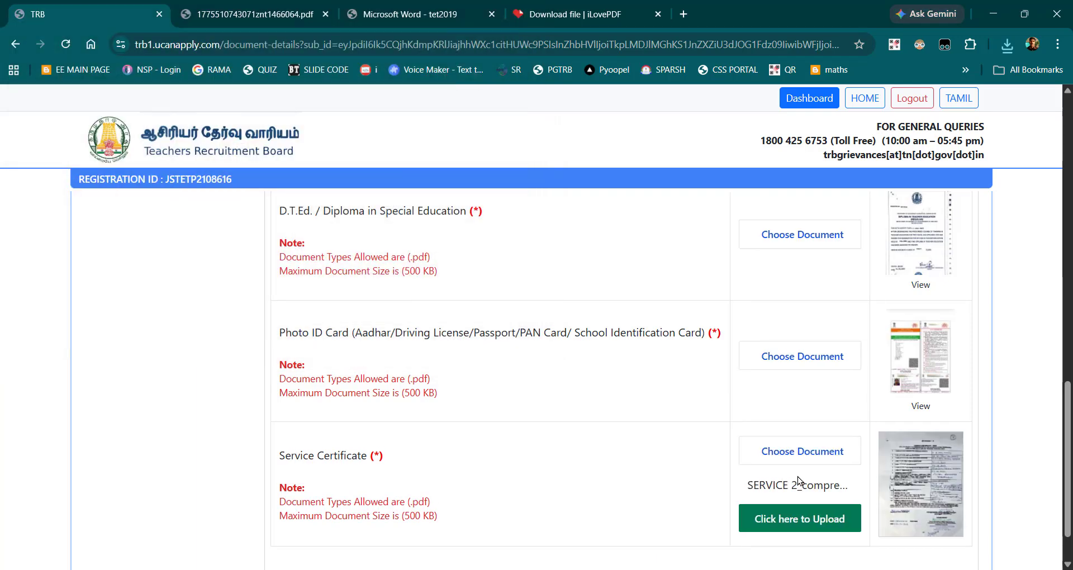
left_click(804, 512)
scroll(719, 320, "down", 10)
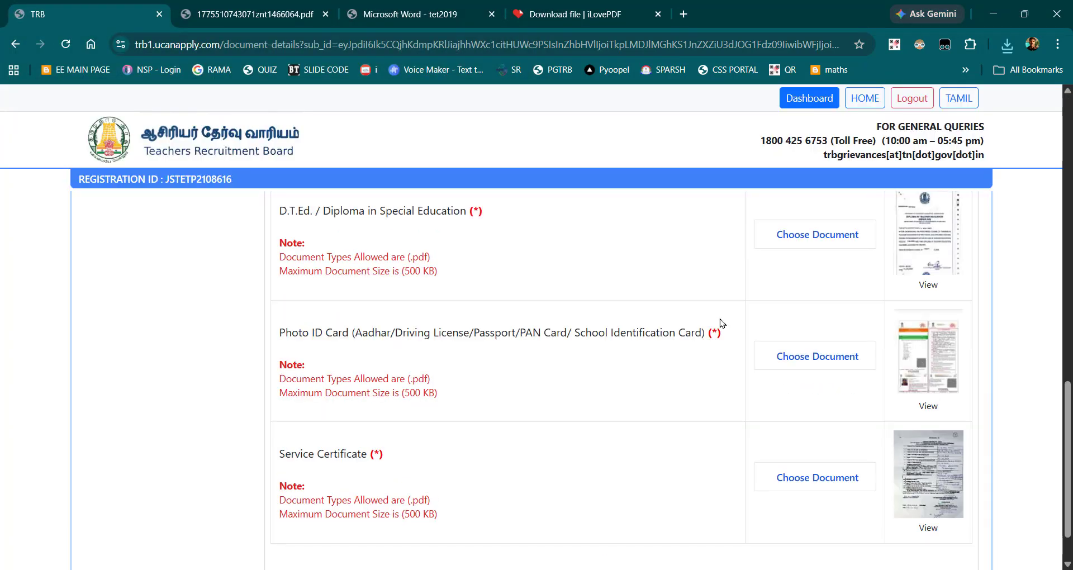
scroll(720, 323, "up", 5)
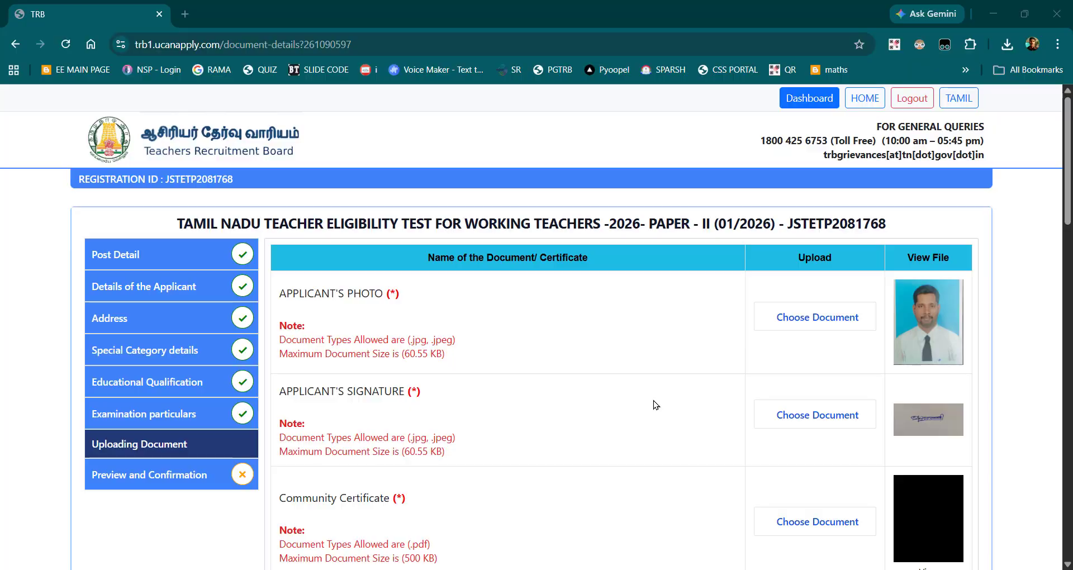
Step: Proceed from the completed document uploads to the application's preview and confirmation page
scroll(653, 402, "down", 10)
scroll(655, 405, "down", 3)
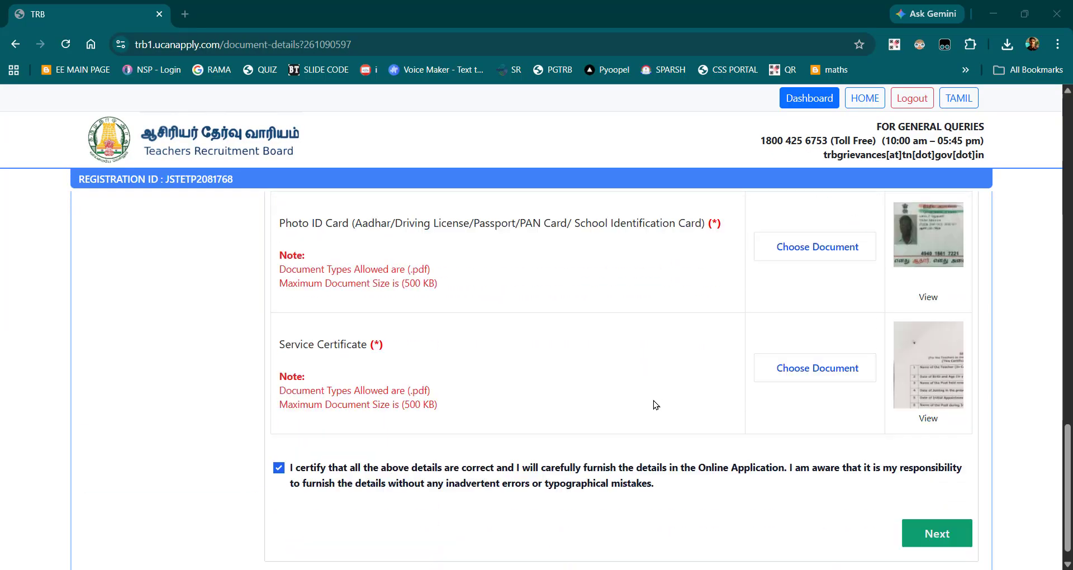
left_click(933, 512)
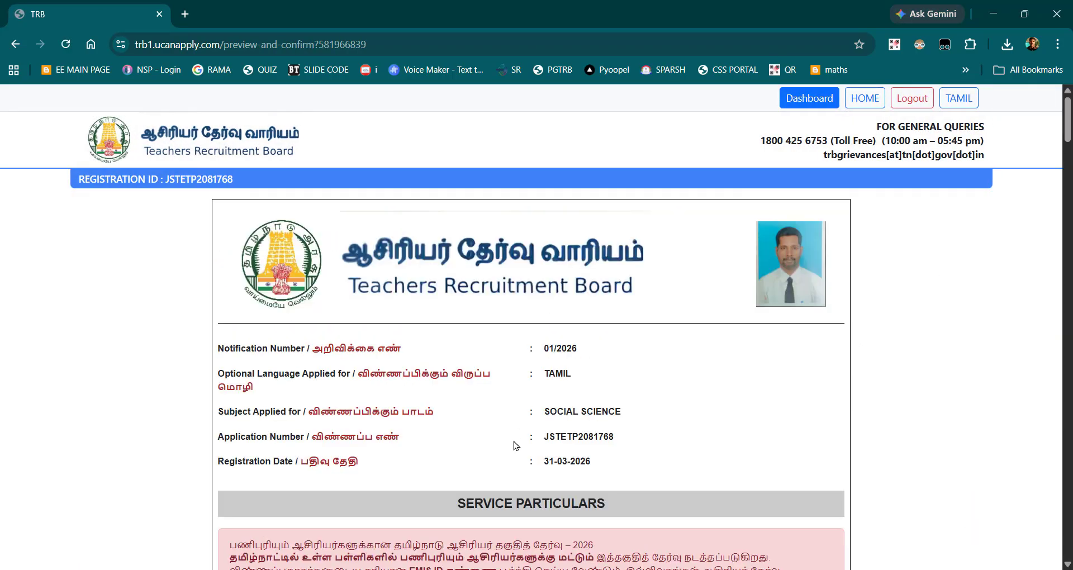
Step: Review the application preview, checking the service particulars, SSLC, HSC, UG, diploma and B.Ed details, document list, examination fee and declarations
scroll(515, 445, "down", 20)
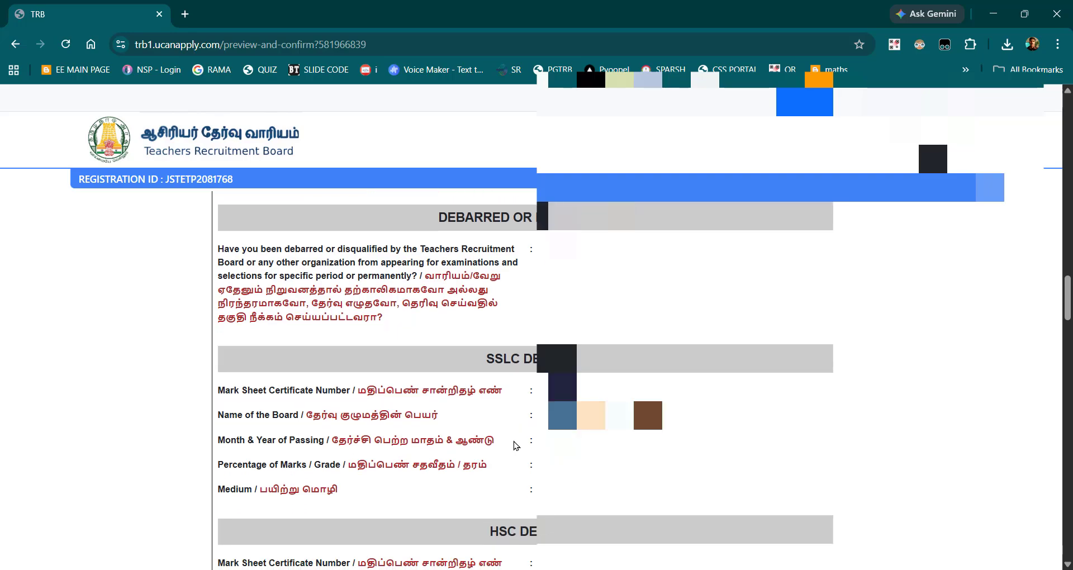
scroll(515, 445, "down", 20)
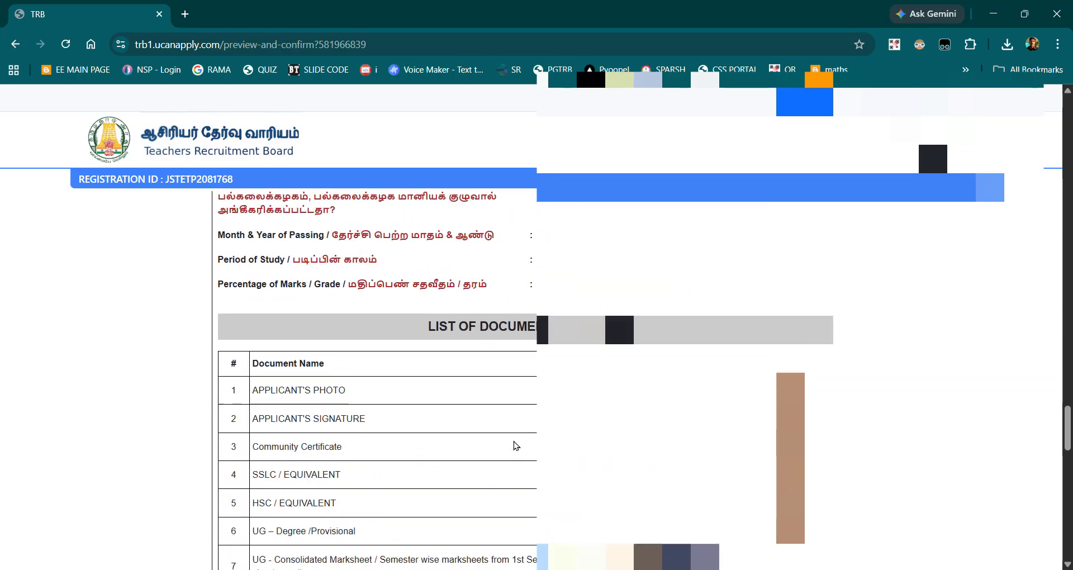
scroll(515, 446, "up", 2)
scroll(515, 445, "down", 12)
scroll(515, 445, "up", 6)
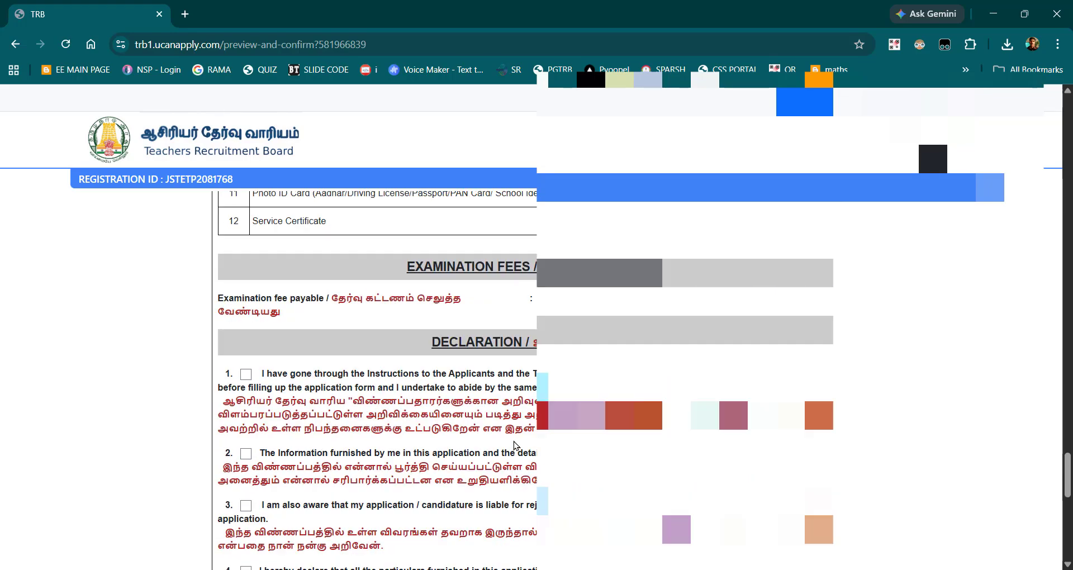
scroll(515, 445, "up", 10)
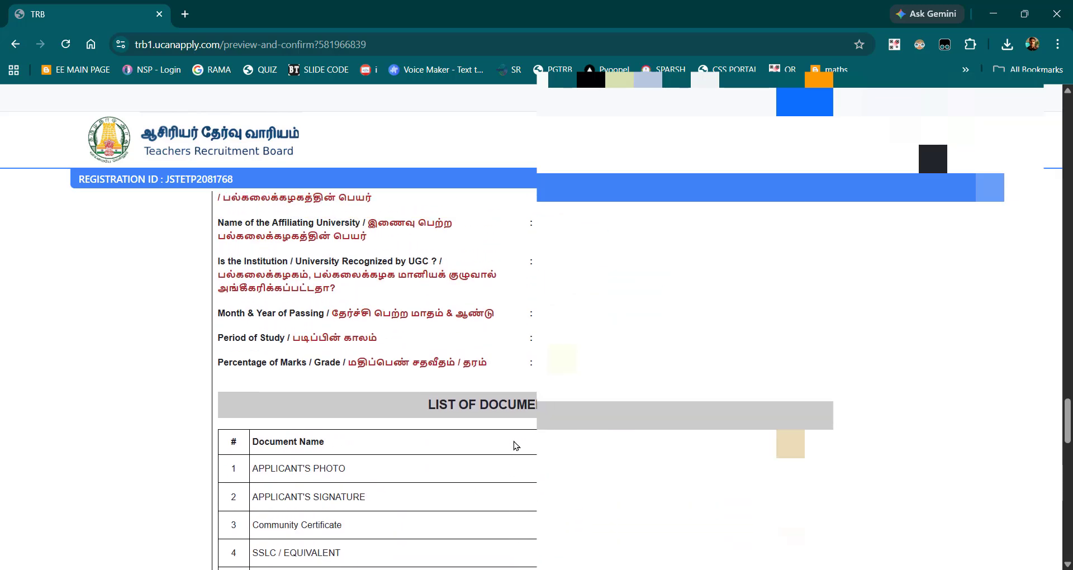
scroll(515, 445, "up", 6)
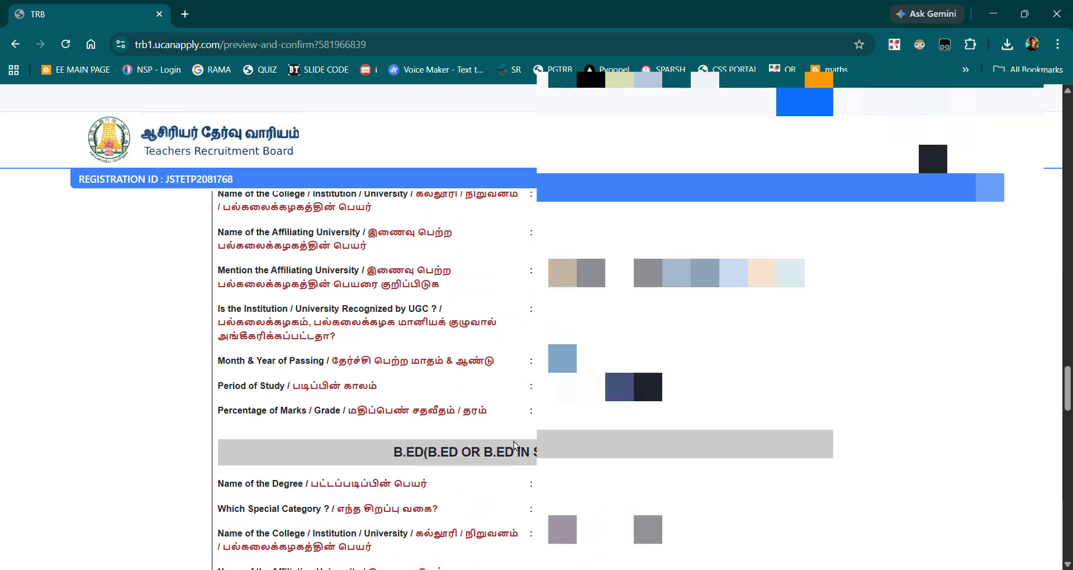
scroll(515, 445, "up", 1)
scroll(515, 445, "down", 2)
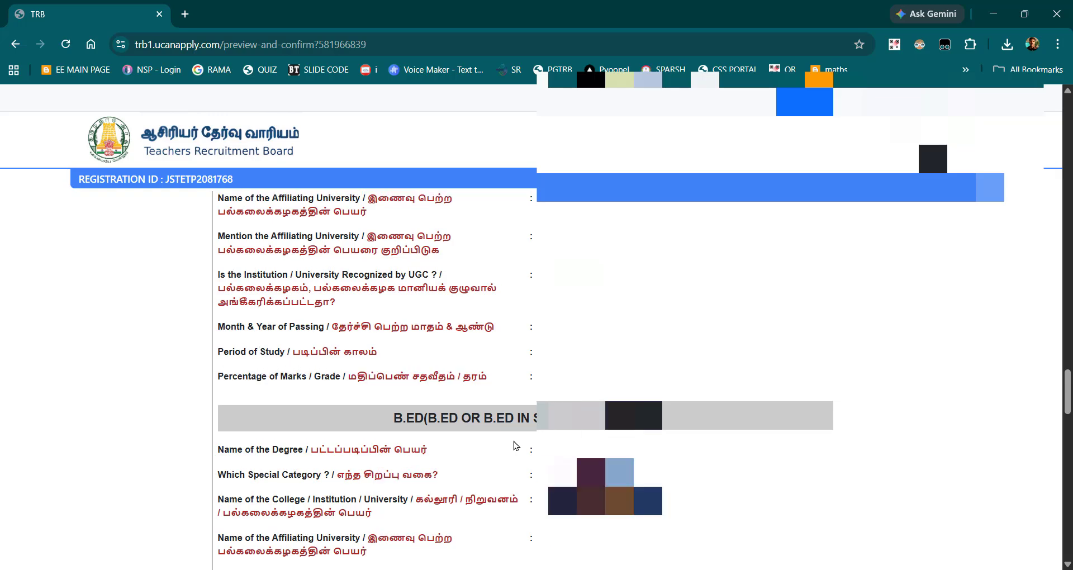
scroll(515, 446, "up", 3)
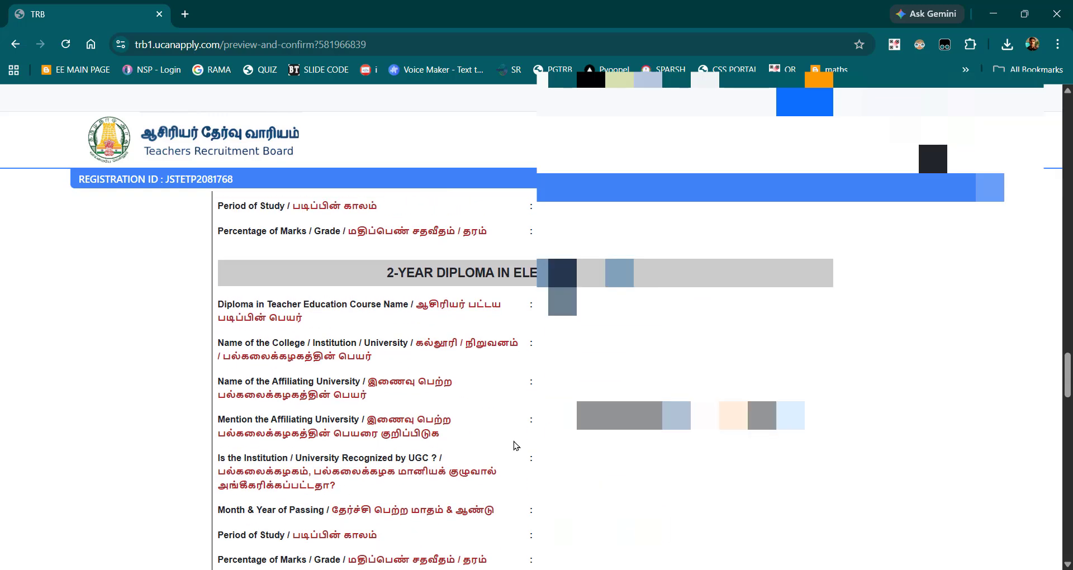
scroll(515, 445, "up", 8)
scroll(515, 445, "down", 2)
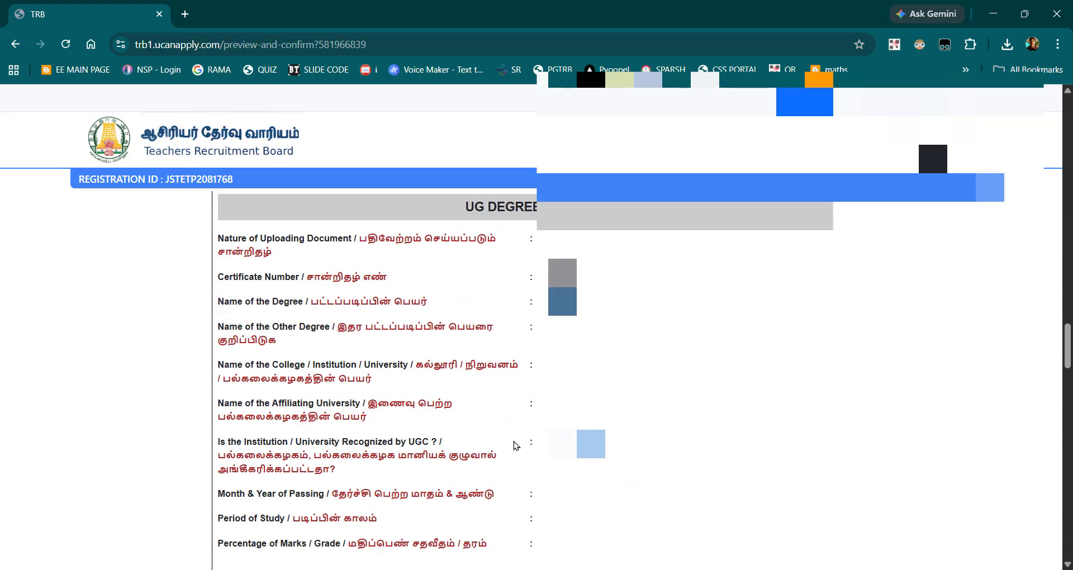
scroll(515, 446, "down", 17)
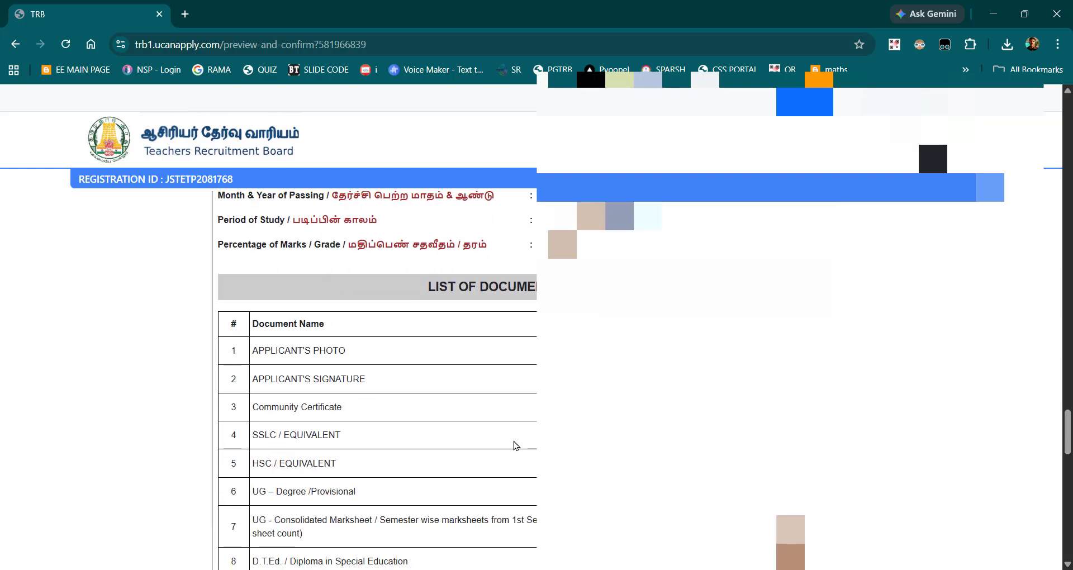
scroll(515, 445, "up", 16)
scroll(515, 445, "down", 2)
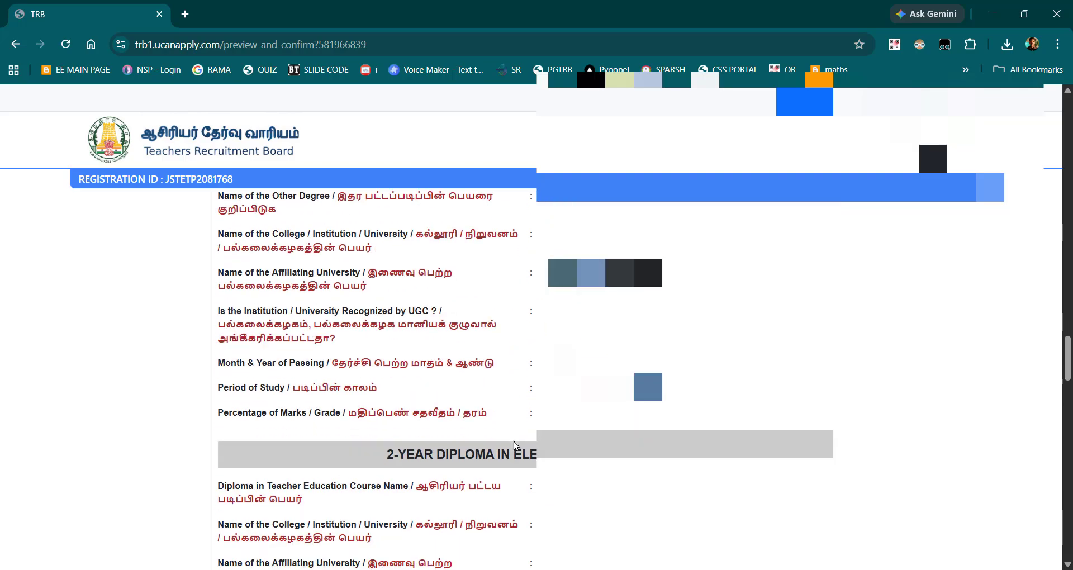
scroll(515, 446, "up", 4)
scroll(515, 446, "down", 8)
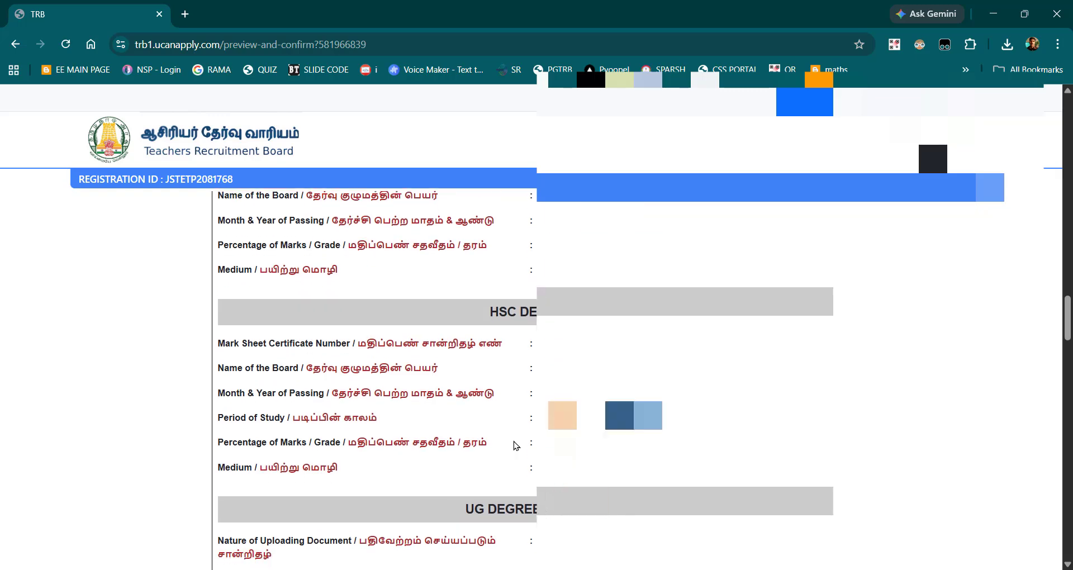
scroll(515, 446, "down", 2)
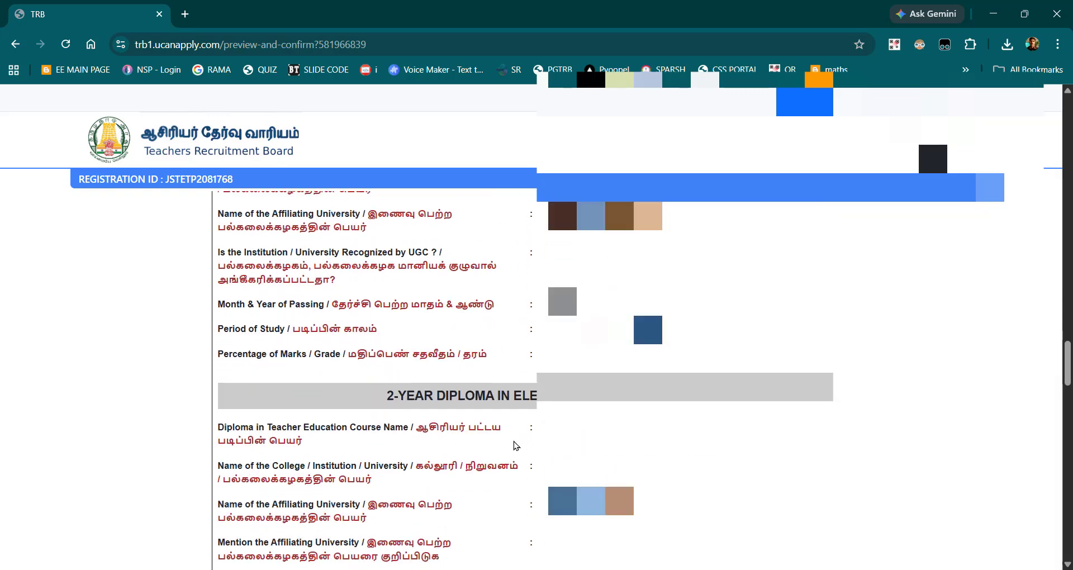
scroll(515, 445, "up", 20)
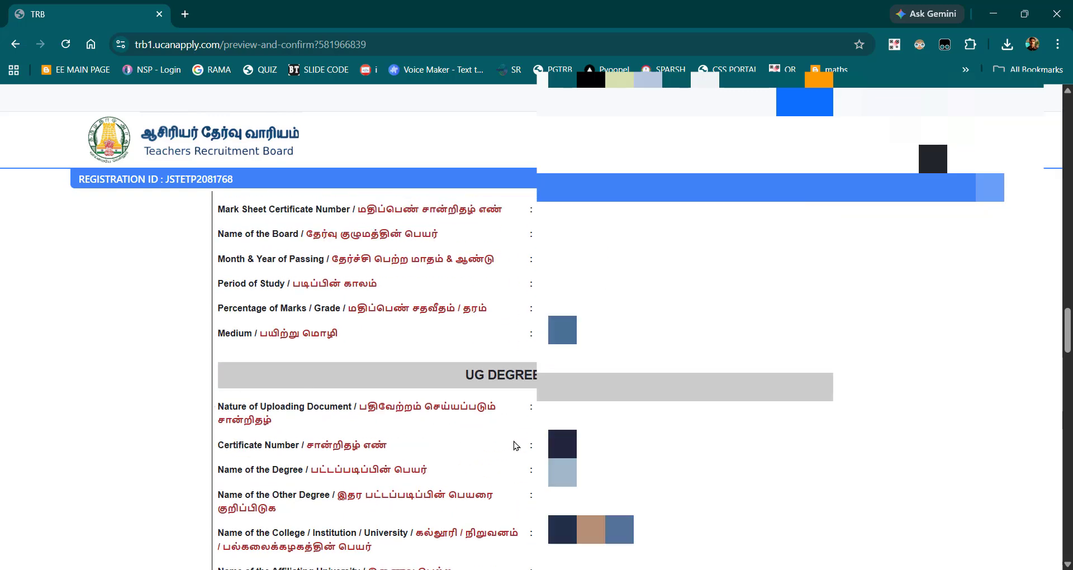
scroll(515, 445, "up", 5)
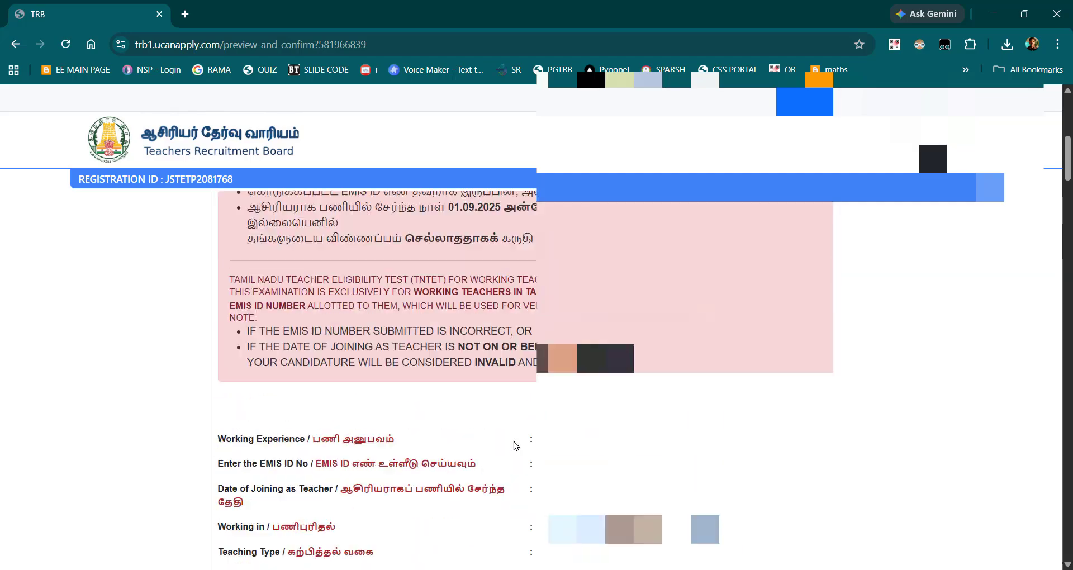
Step: Leave the preview without submitting, return to the application stages, and open the Educational Qualification section
scroll(515, 446, "down", 20)
scroll(514, 441, "down", 15)
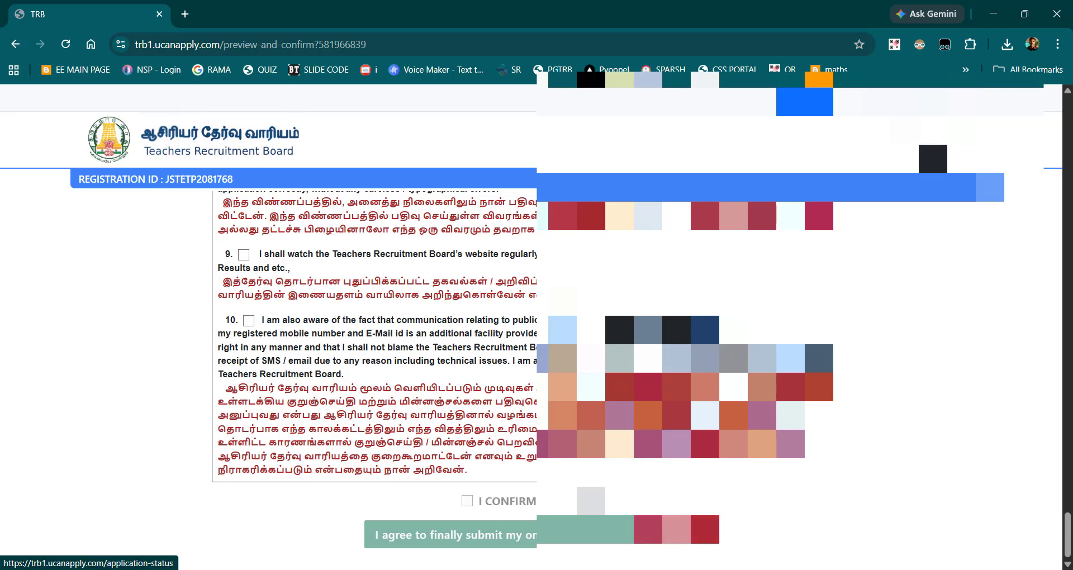
left_click(675, 530)
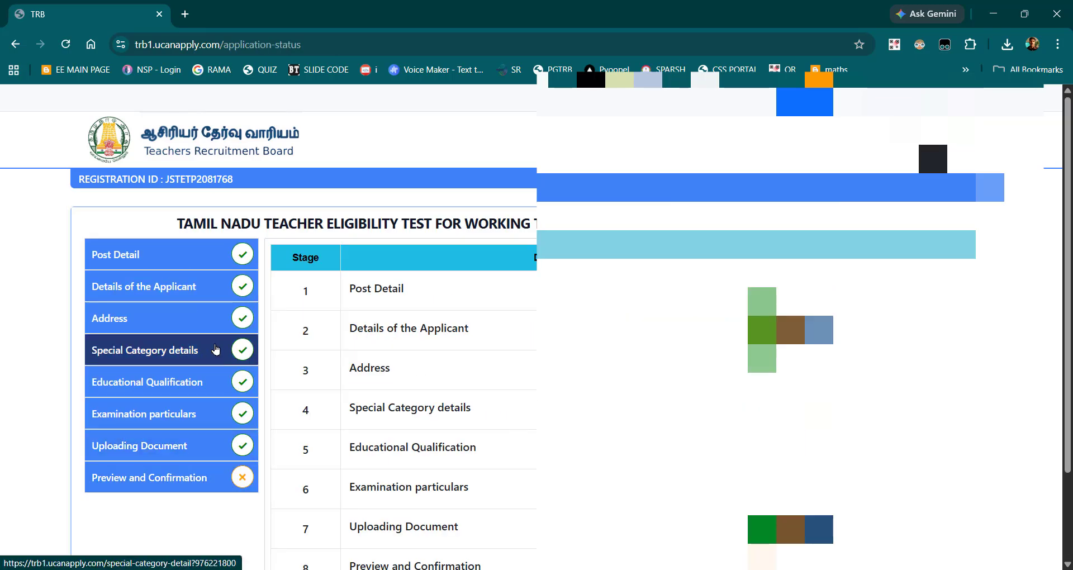
left_click(215, 382)
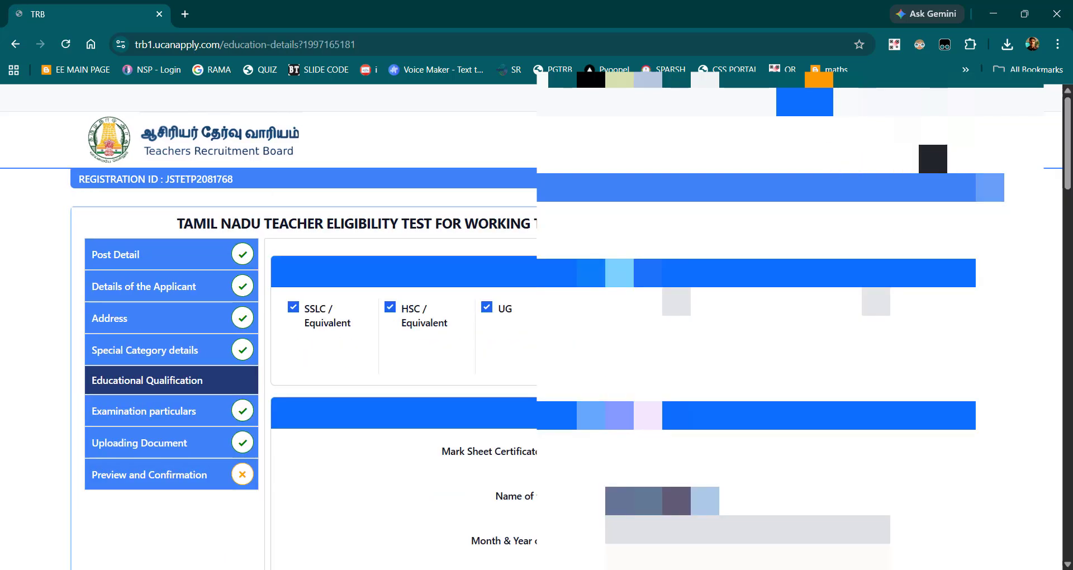
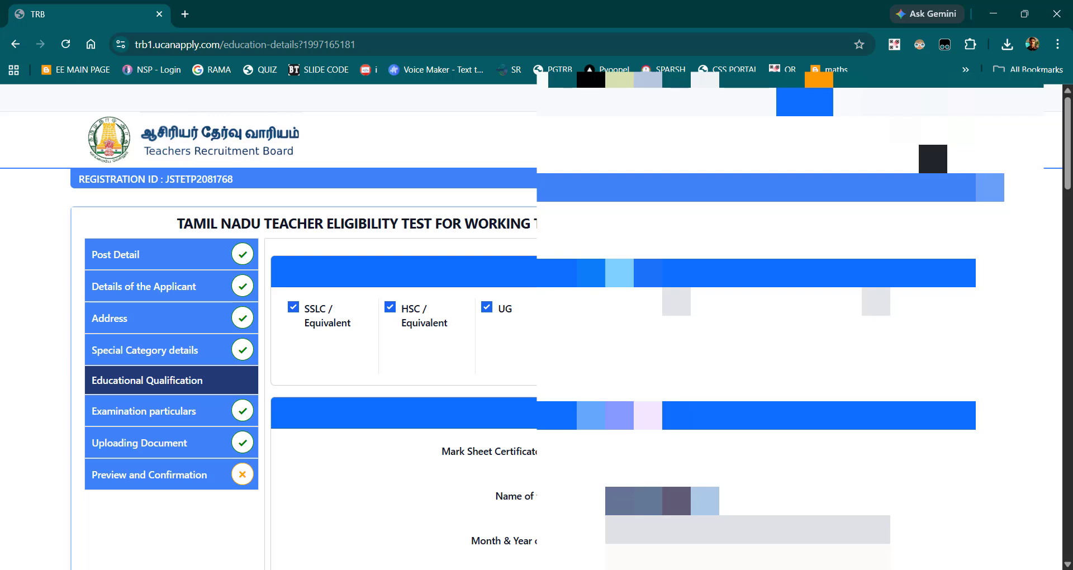
Step: Review the Educational Qualification section, checking the SSLC, HSC, UG and Diploma in Teacher Education entries
scroll(559, 380, "down", 10)
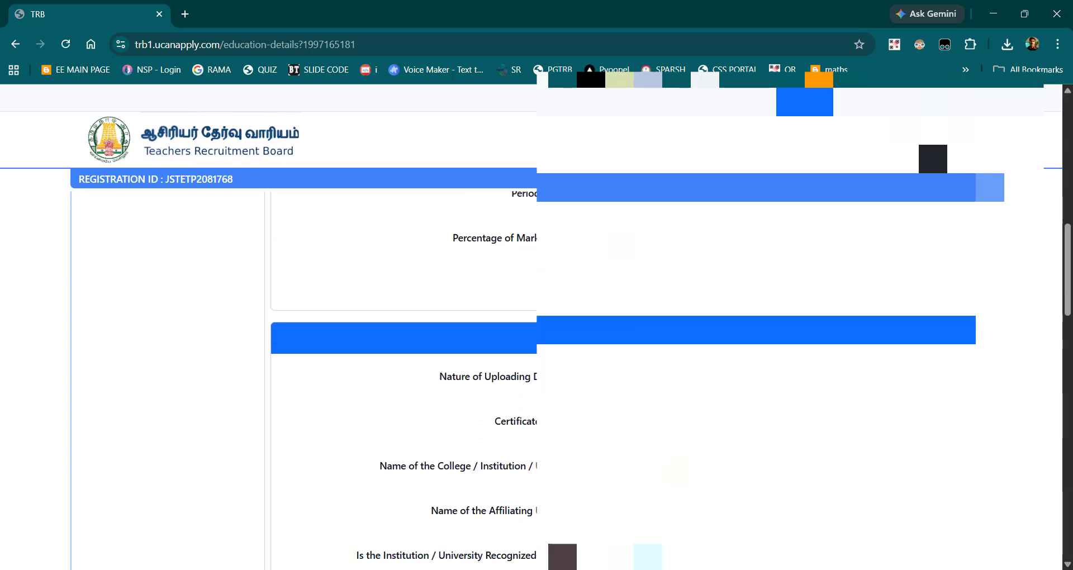
scroll(559, 380, "down", 3)
scroll(558, 380, "down", 3)
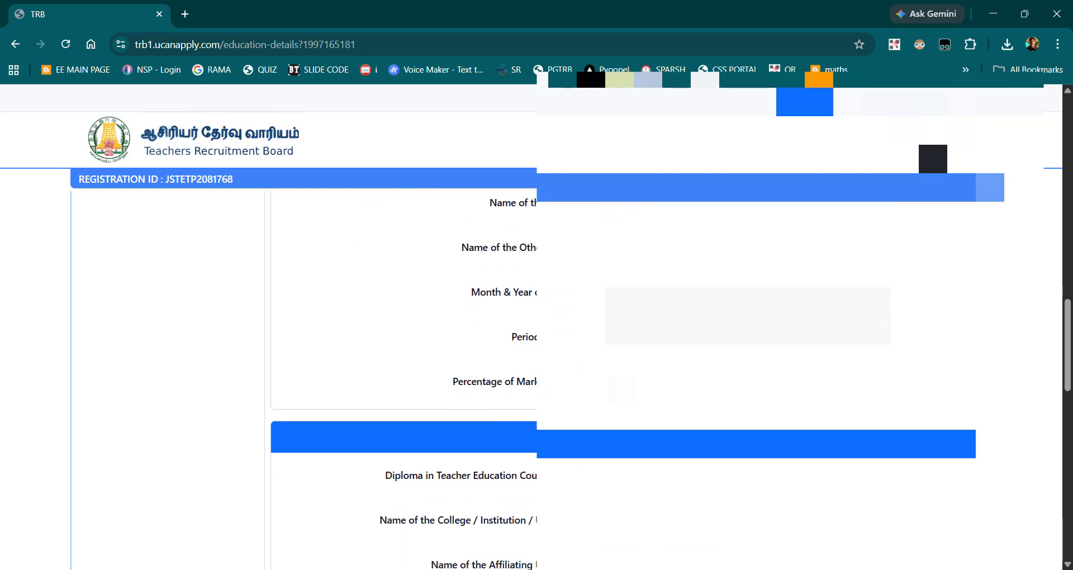
scroll(558, 380, "up", 2)
scroll(559, 380, "up", 4)
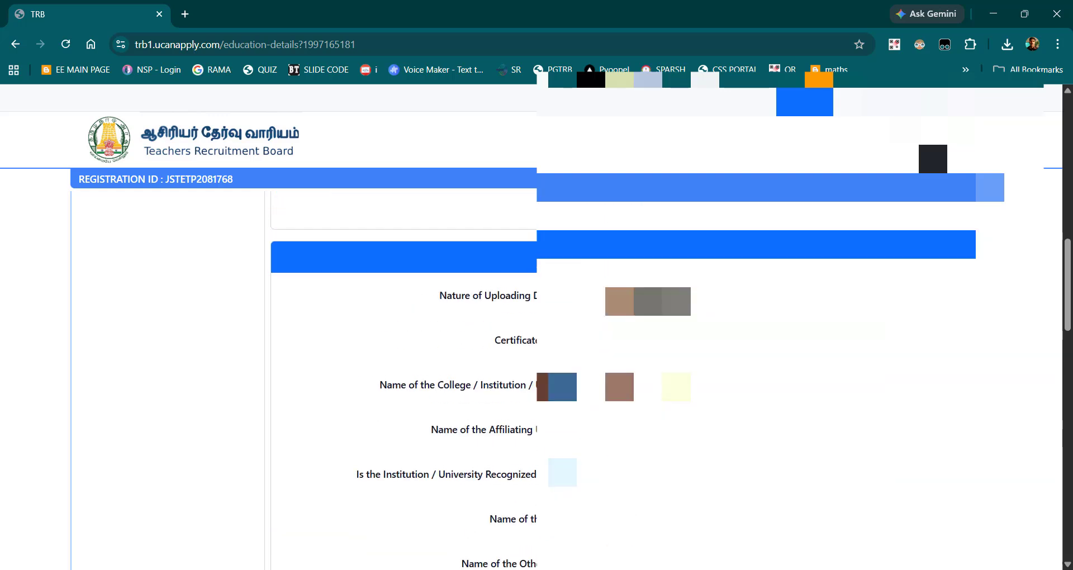
scroll(558, 380, "down", 1)
scroll(559, 380, "up", 2)
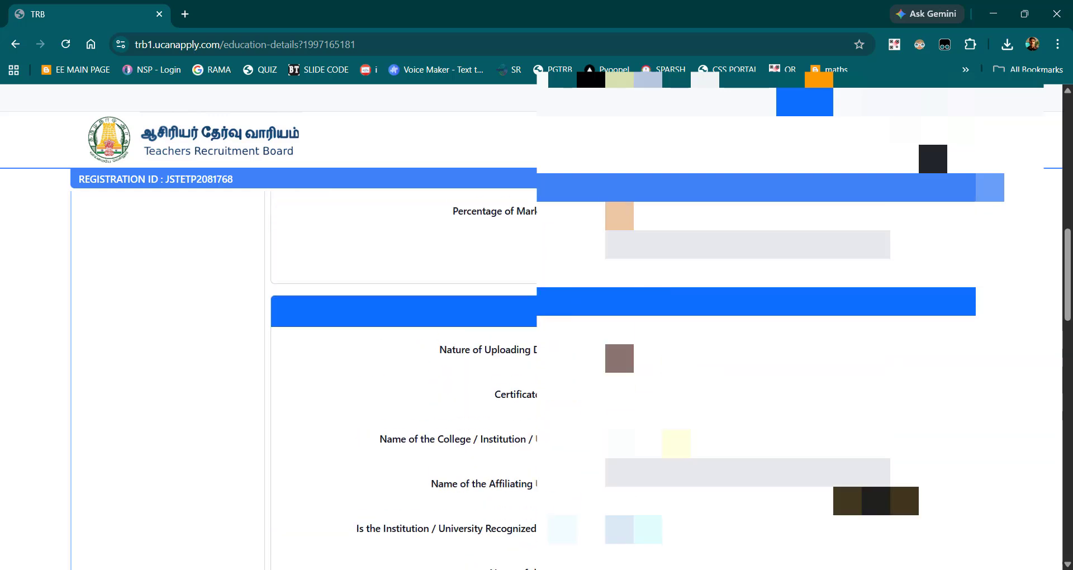
scroll(559, 380, "down", 8)
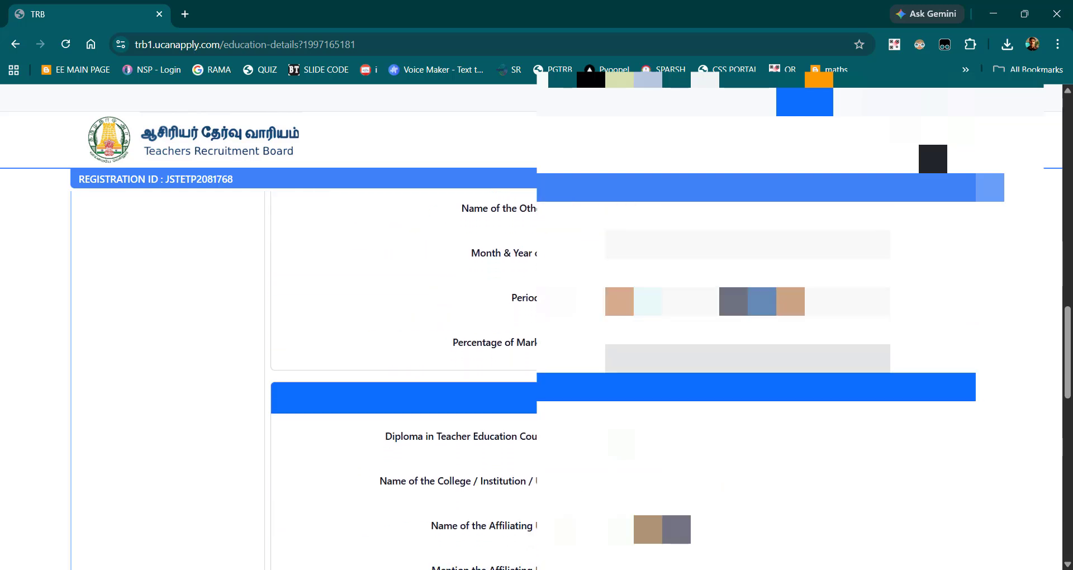
scroll(558, 380, "up", 15)
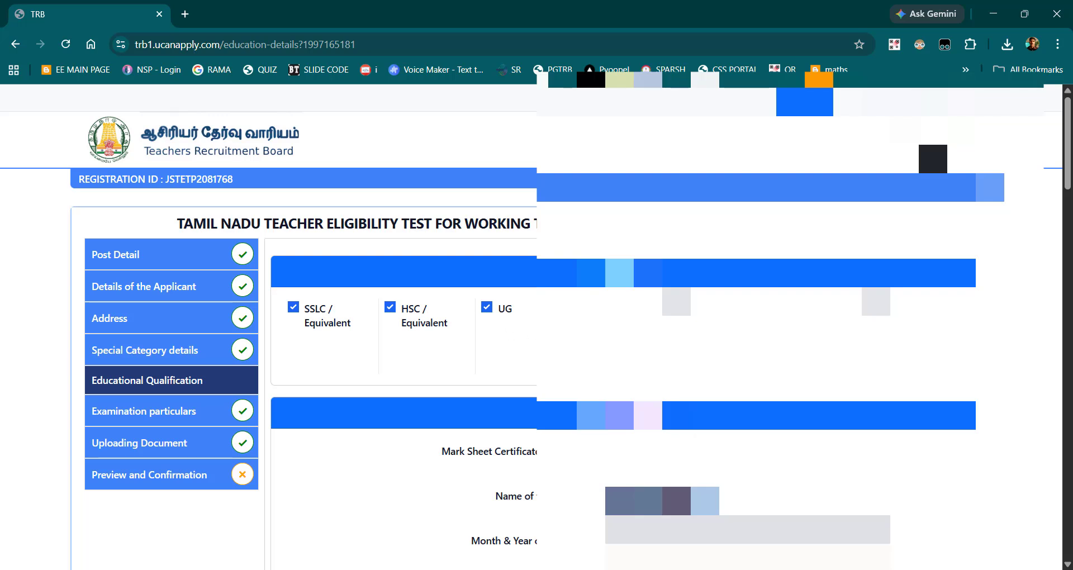
scroll(558, 379, "down", 8)
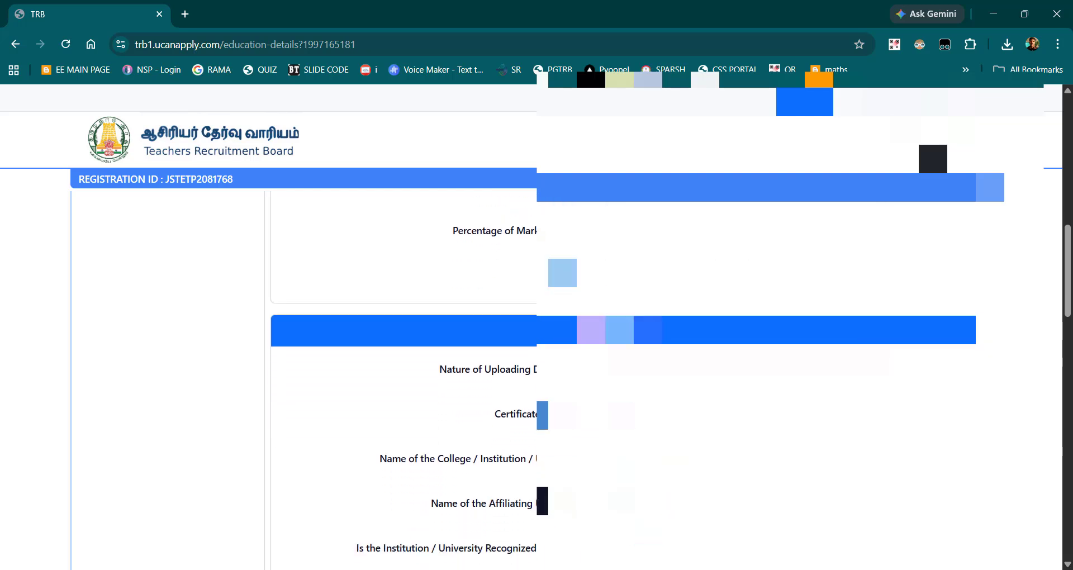
scroll(558, 380, "down", 4)
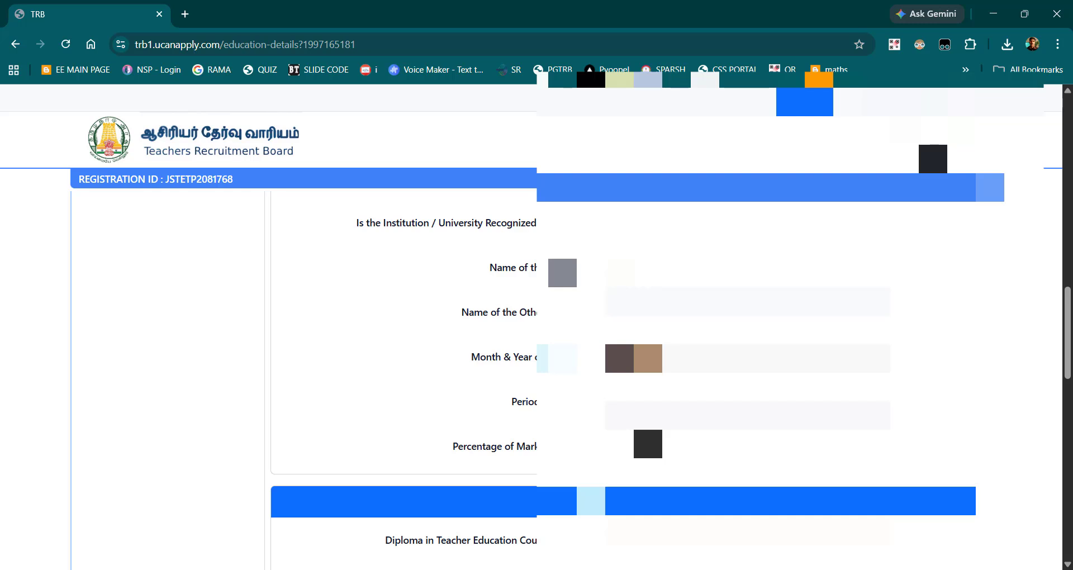
scroll(559, 380, "up", 5)
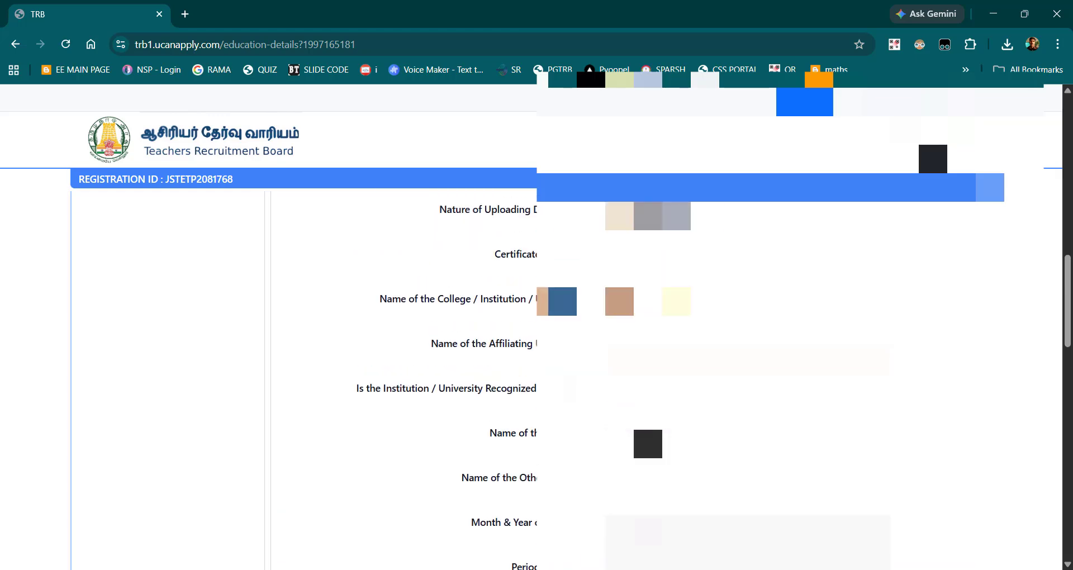
scroll(559, 335, "down", 8)
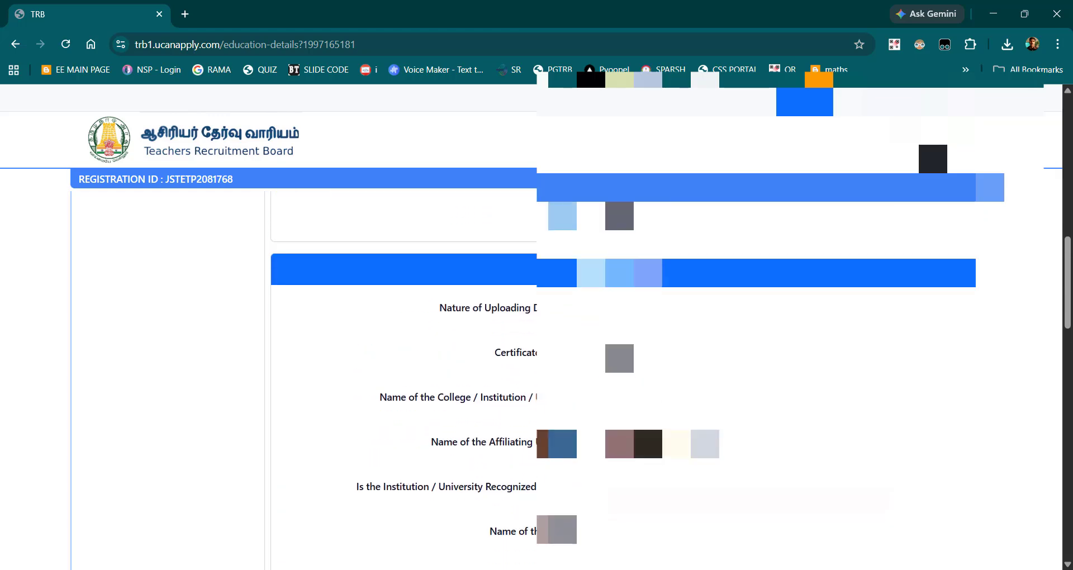
scroll(558, 336, "up", 3)
scroll(559, 335, "down", 10)
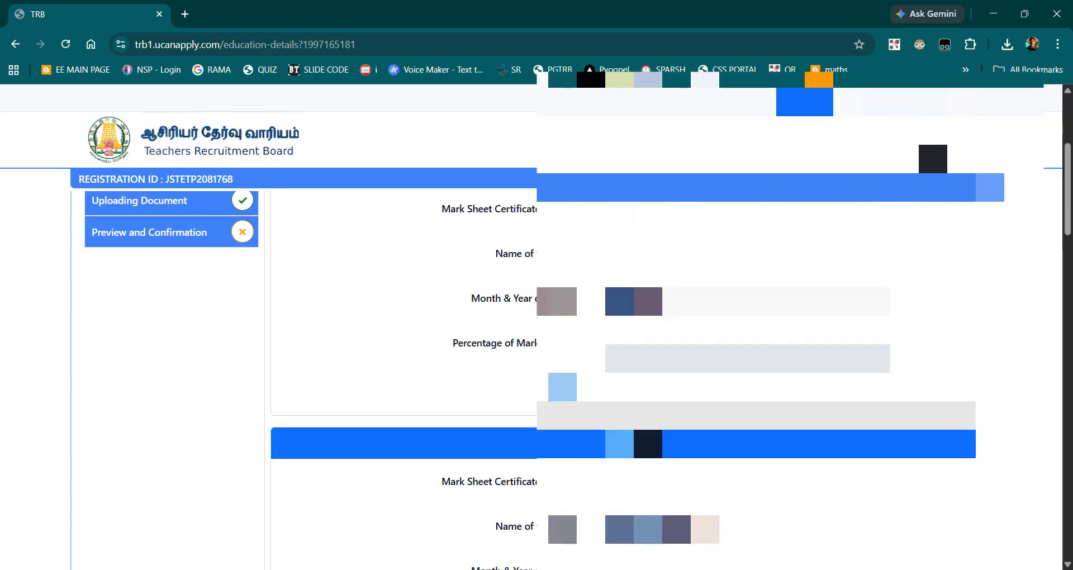
scroll(558, 335, "up", 3)
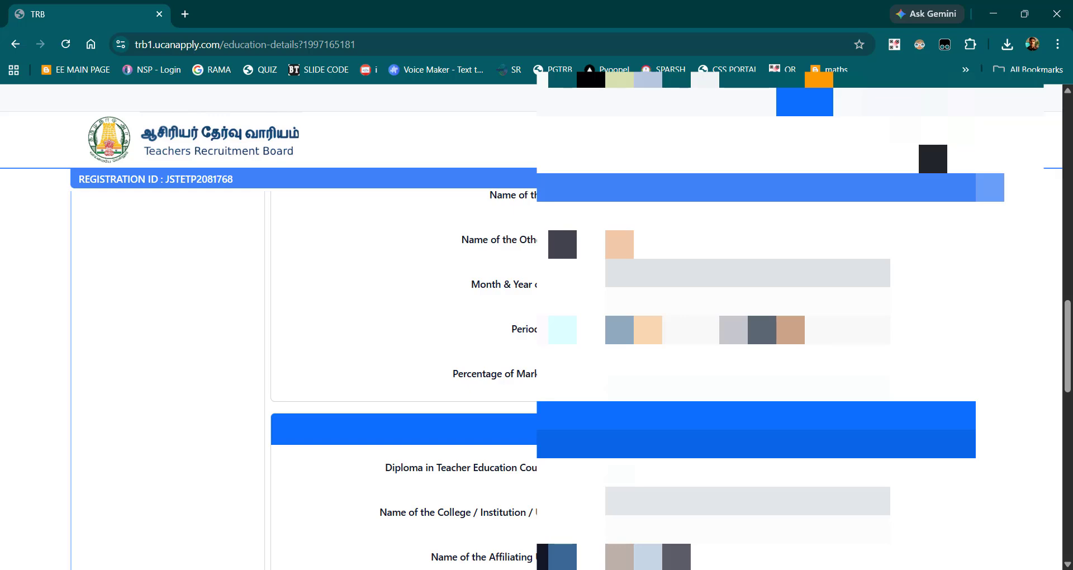
Step: Certify that the Educational Qualification details are correct, recheck the diploma and B.Ed entries, and save the section to continue
scroll(537, 363, "down", 10)
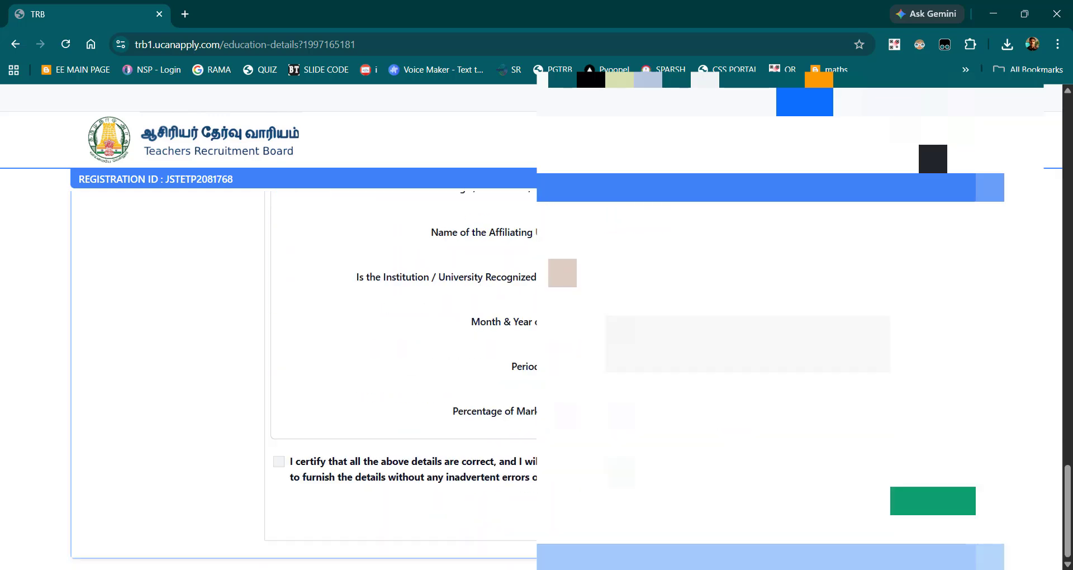
left_click(279, 463)
scroll(278, 462, "up", 7)
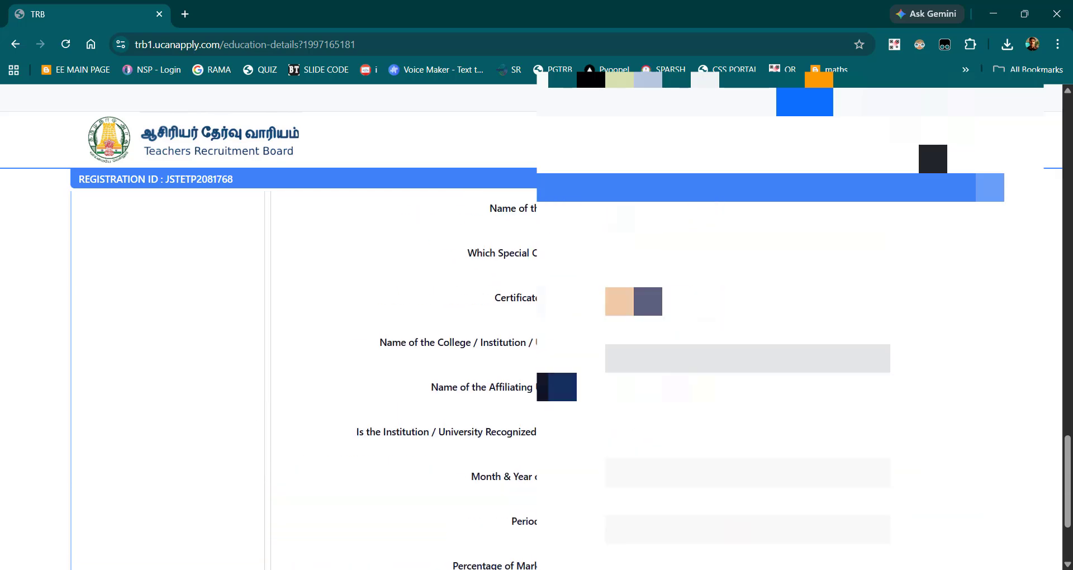
scroll(623, 380, "up", 4)
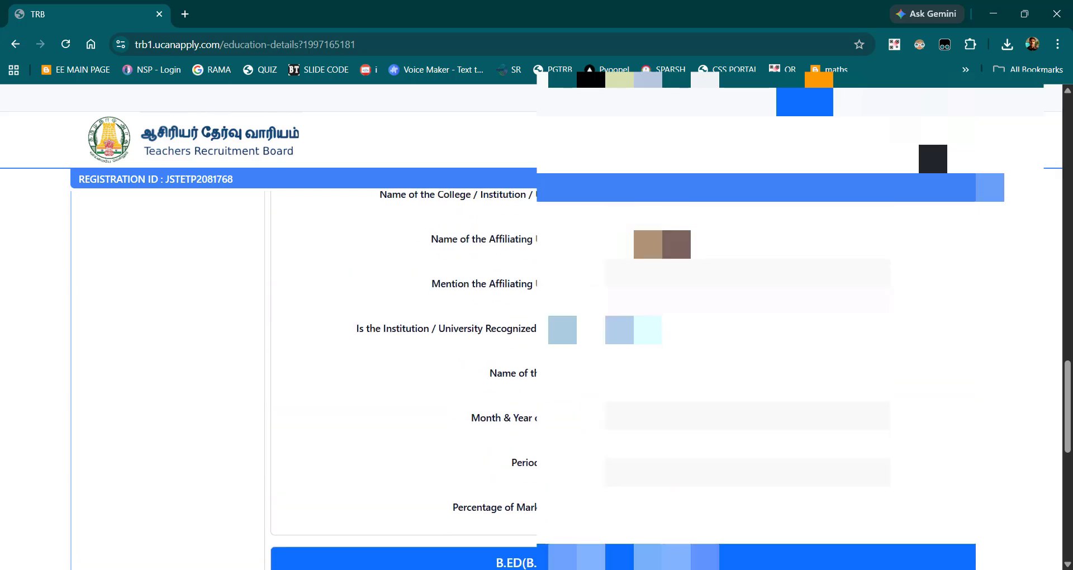
scroll(623, 380, "down", 4)
scroll(623, 379, "down", 5)
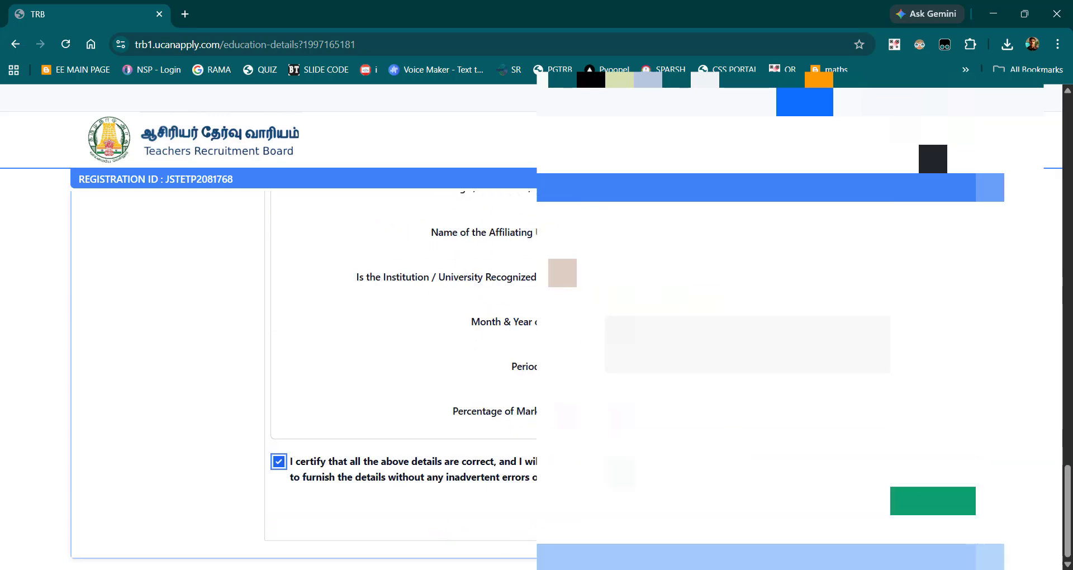
left_click(932, 501)
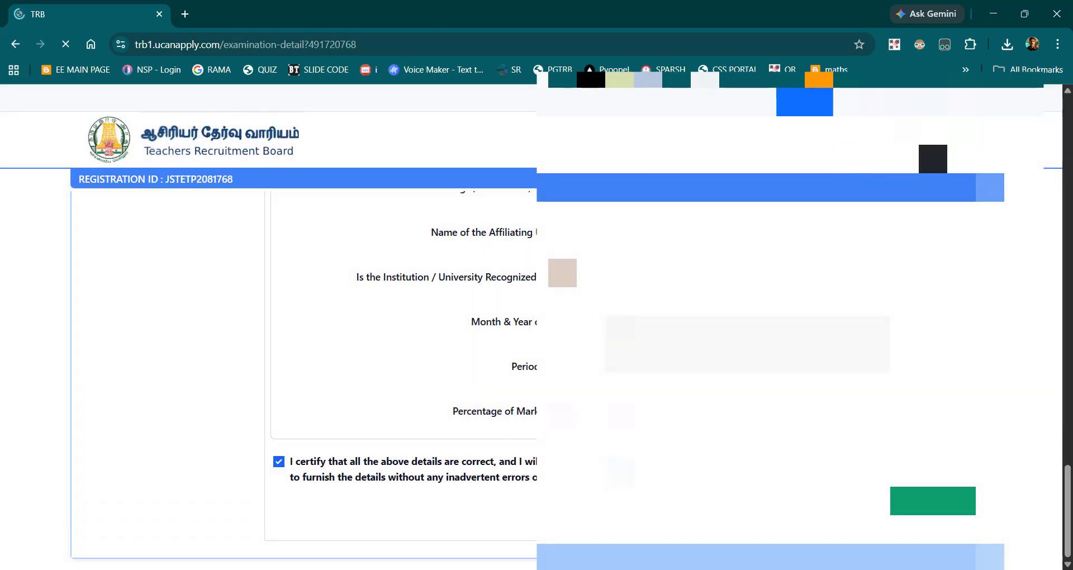
Step: Certify the Examination particulars as correct without changing them and continue to the document upload stage
scroll(453, 445, "down", 1)
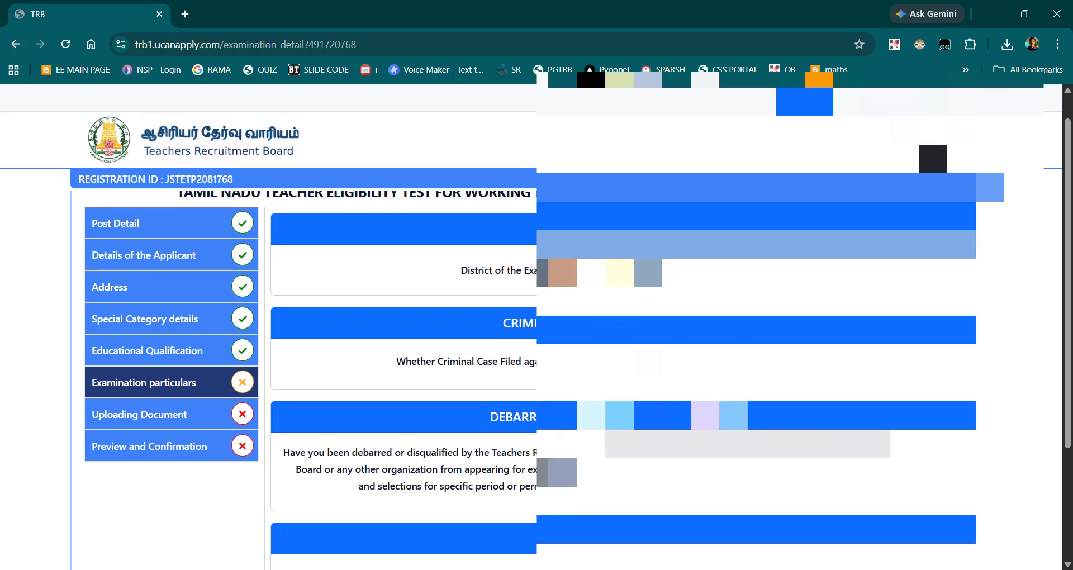
scroll(506, 485, "down", 3)
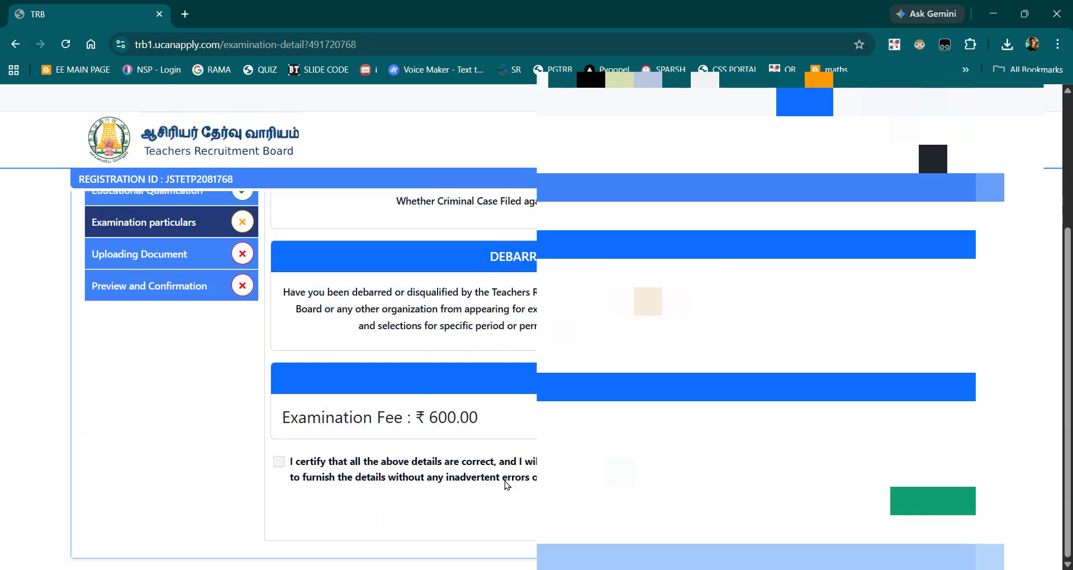
left_click(278, 461)
left_click(931, 500)
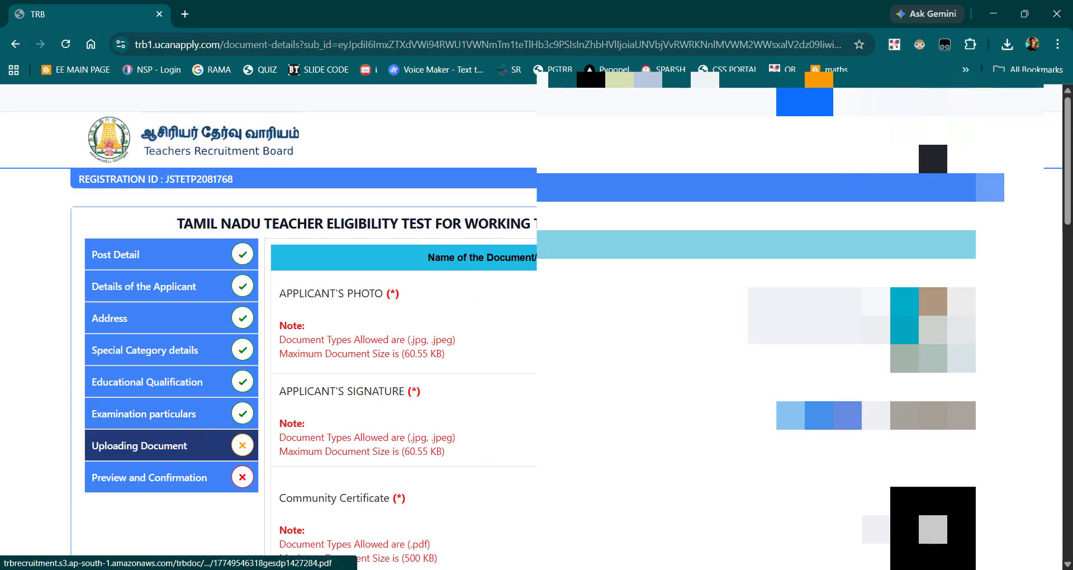
Step: Certify that the uploaded document details are correct and continue to the application's preview and confirmation page
scroll(932, 528, "down", 15)
scroll(932, 528, "down", 2)
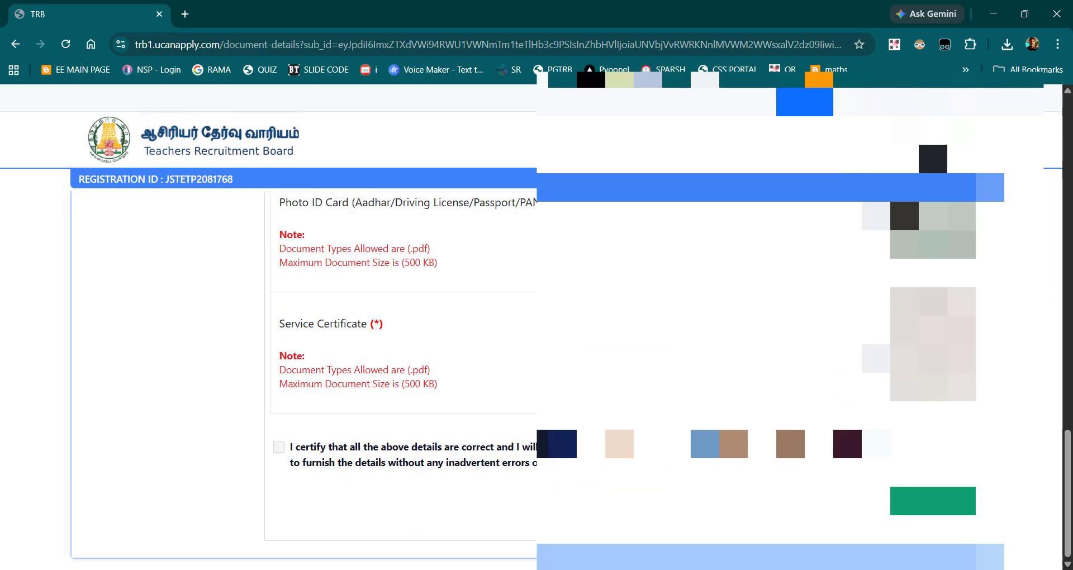
left_click(278, 446)
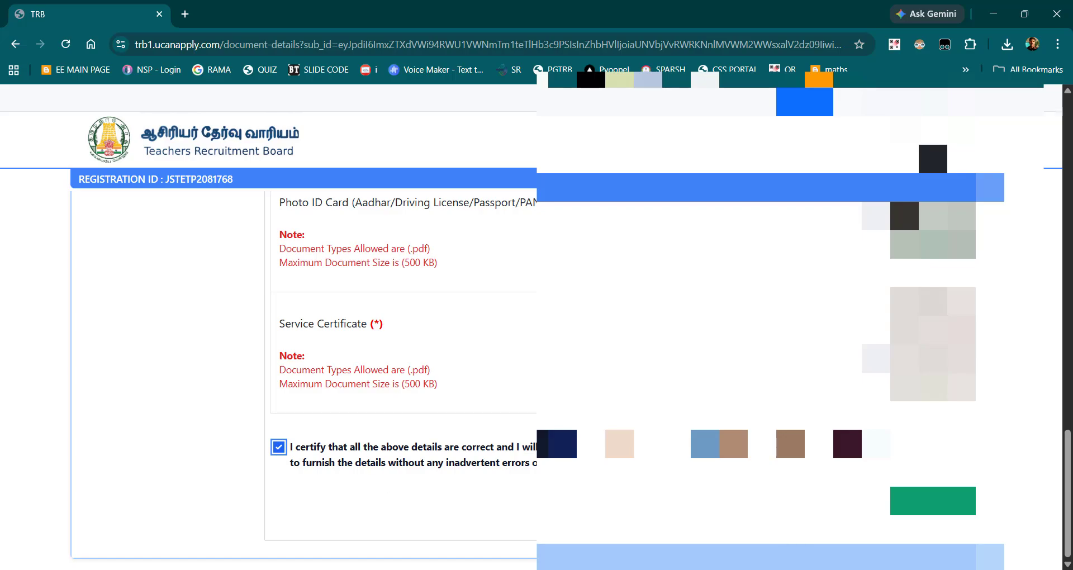
left_click(932, 501)
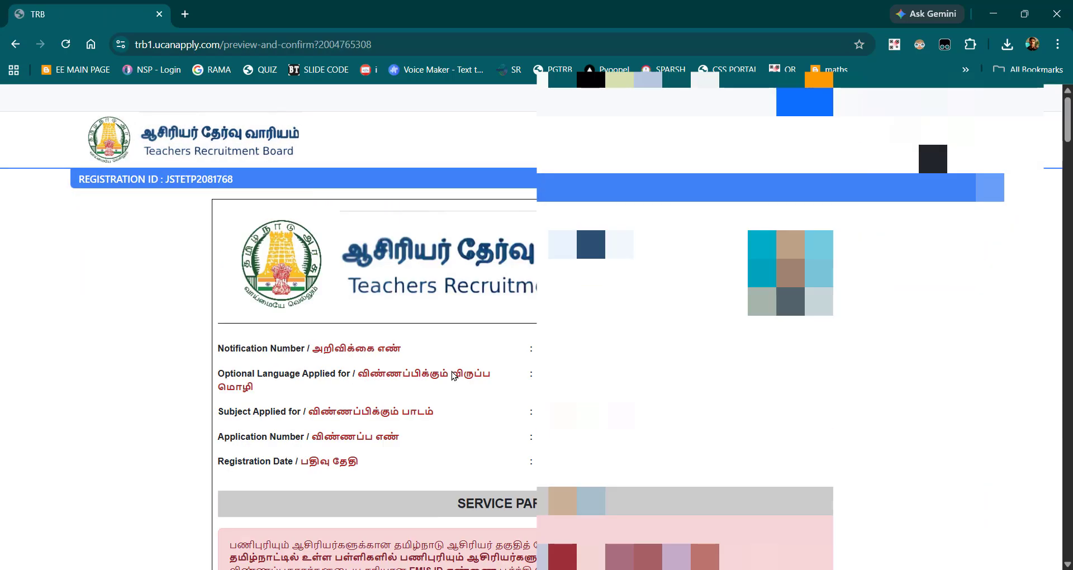
Step: Accept declarations 1 to 6 in the application preview, from having read the instructions to fulfilling the eligibility conditions
scroll(452, 376, "down", 20)
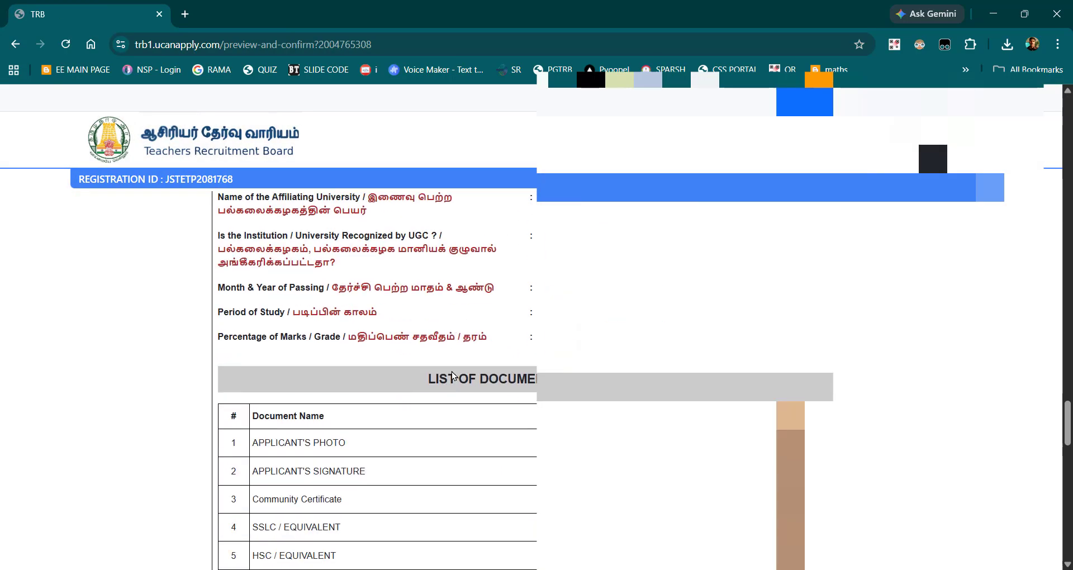
scroll(452, 376, "up", 7)
scroll(452, 371, "down", 3)
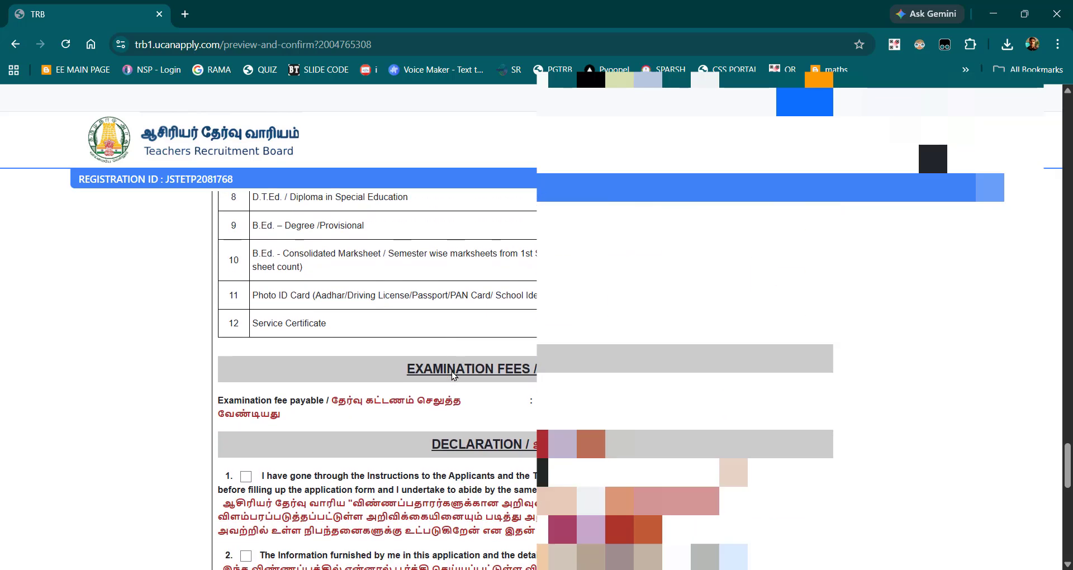
left_click(246, 321)
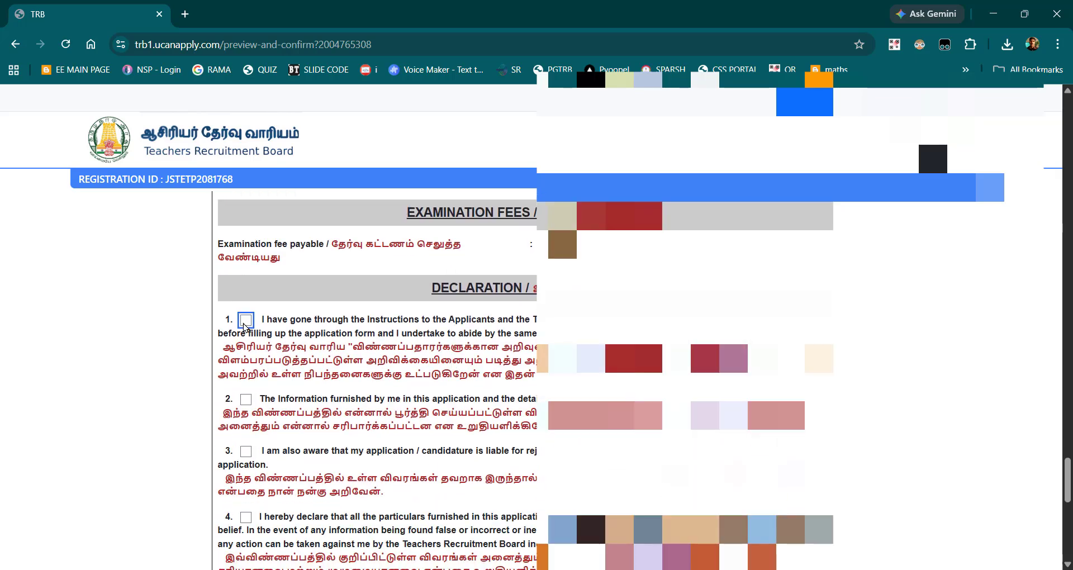
left_click(246, 398)
scroll(245, 391, "down", 2)
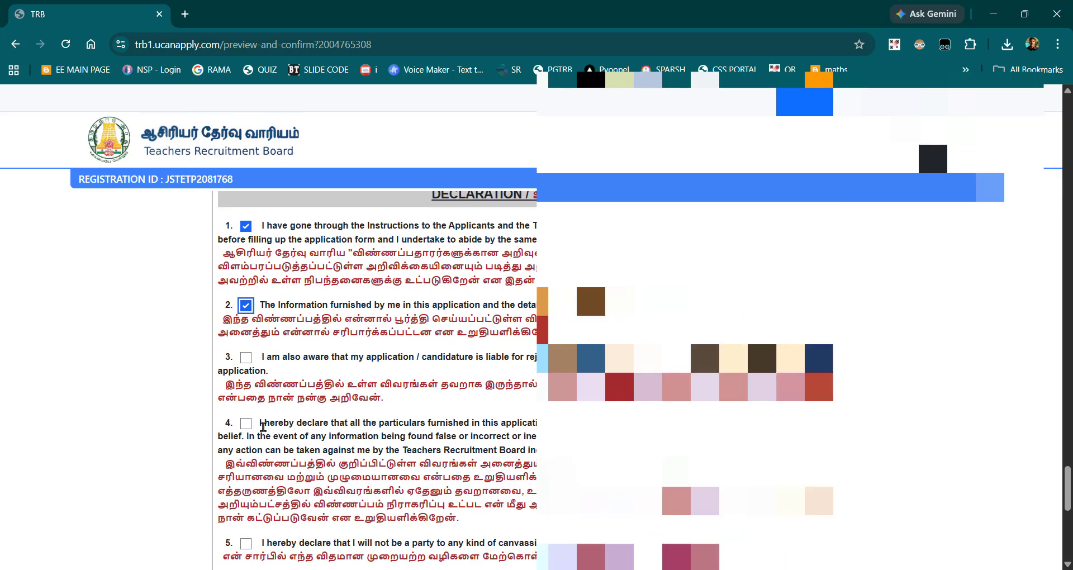
left_click(245, 357)
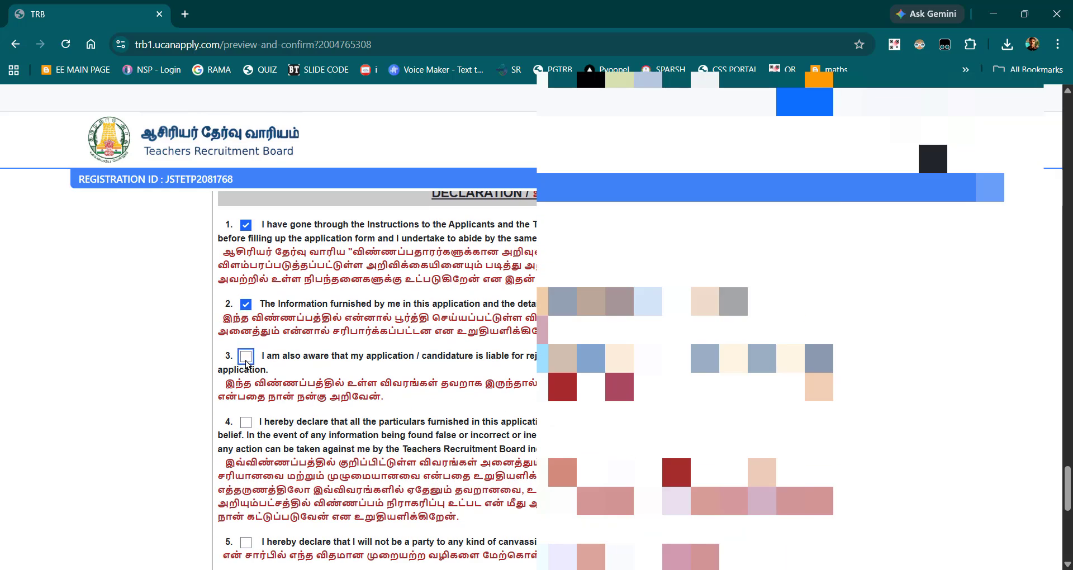
left_click(245, 422)
scroll(286, 406, "down", 3)
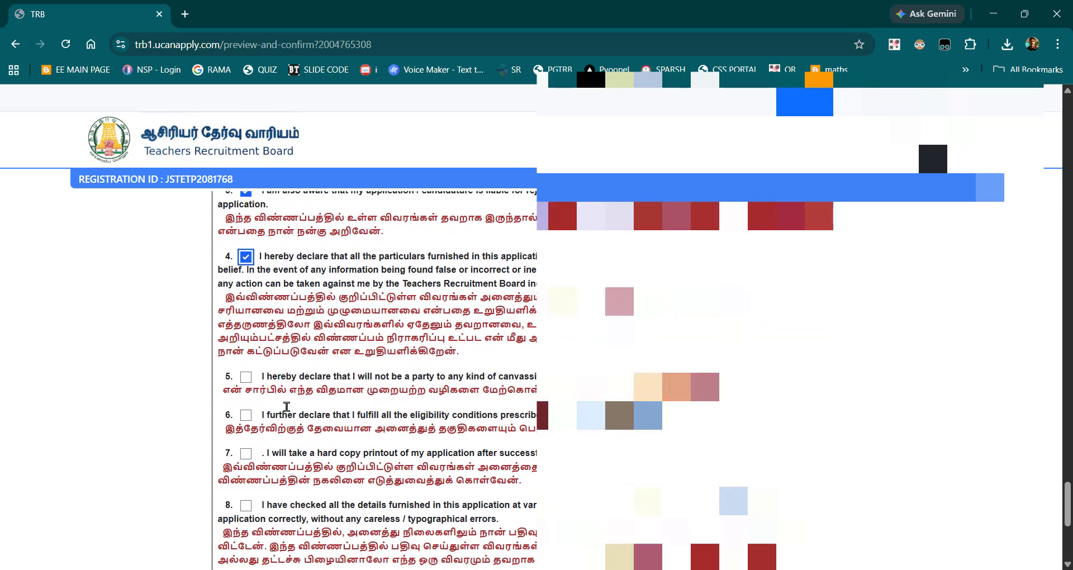
left_click(245, 377)
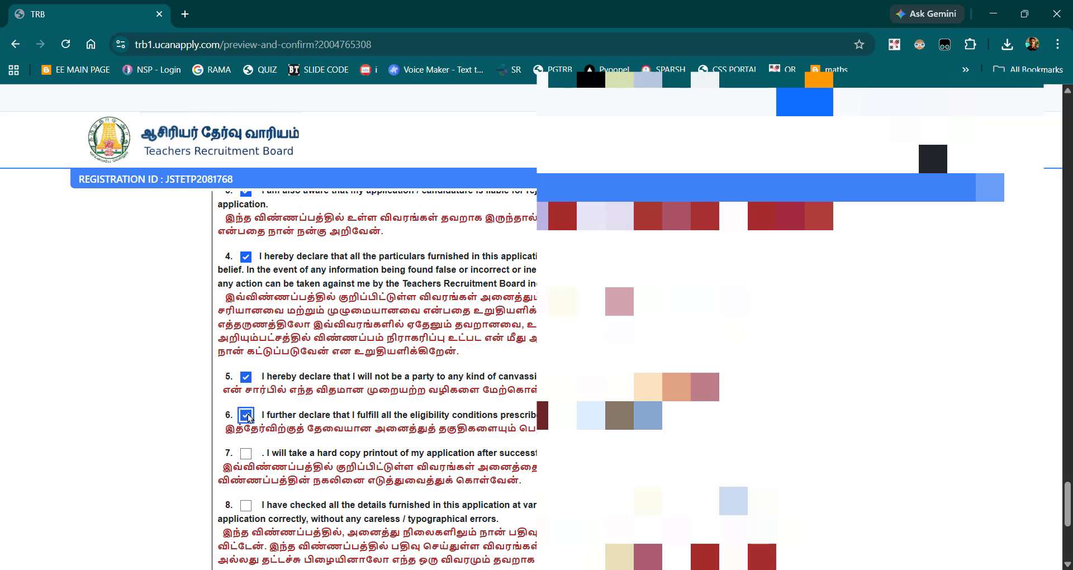
Step: Accept declarations 7 to 10 and tick the final I CONFIRM statement beneath the application preview
scroll(248, 418, "down", 2)
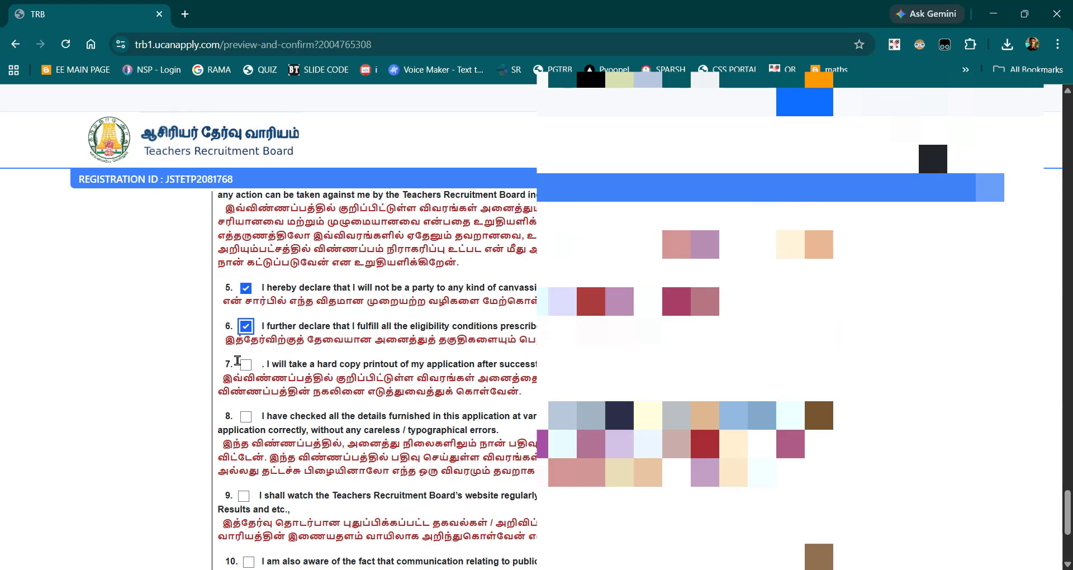
left_click(248, 368)
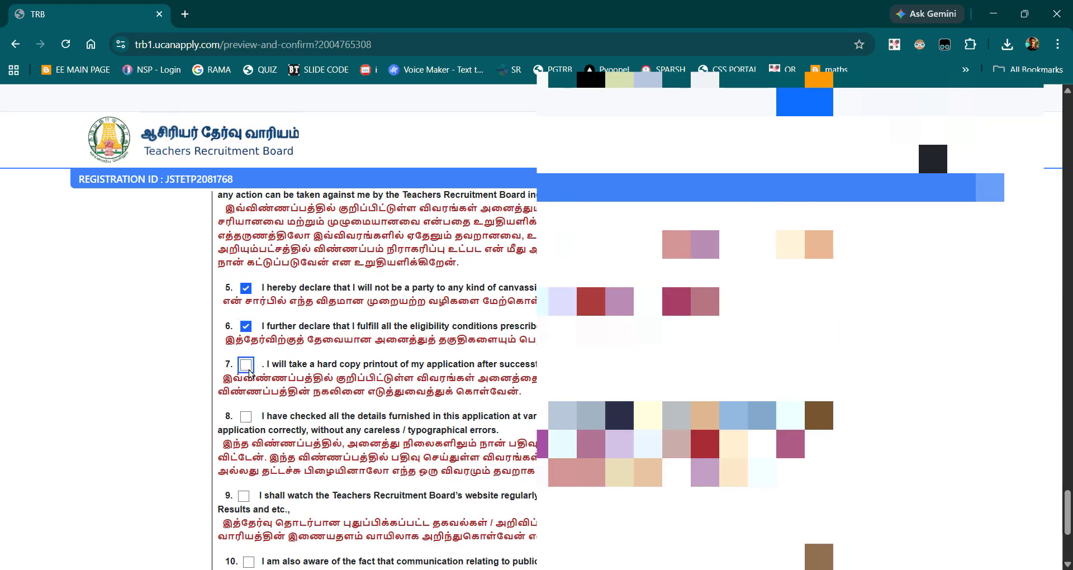
left_click(248, 418)
scroll(249, 419, "down", 3)
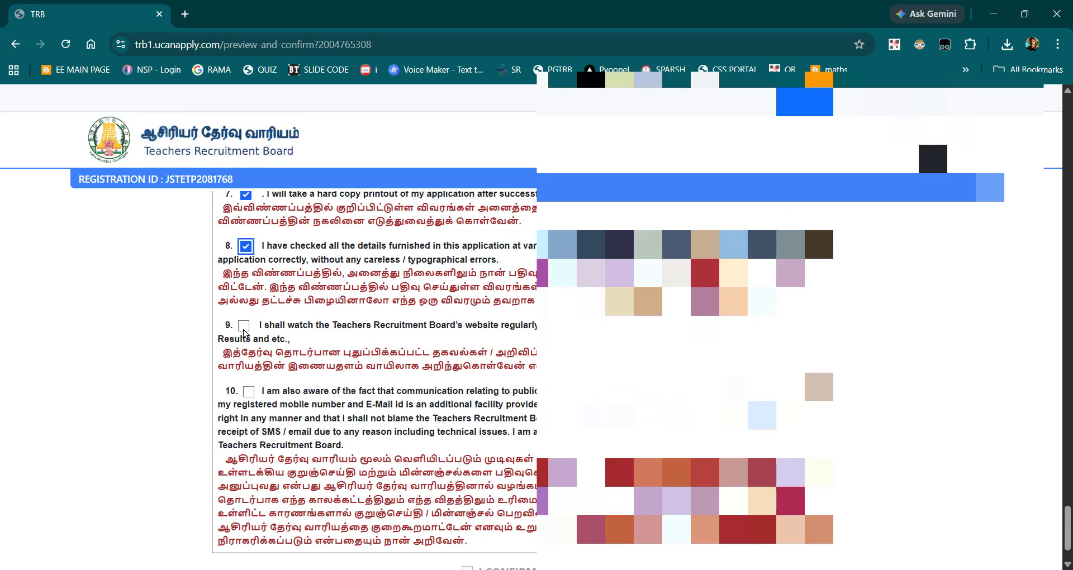
left_click(244, 332)
left_click(250, 396)
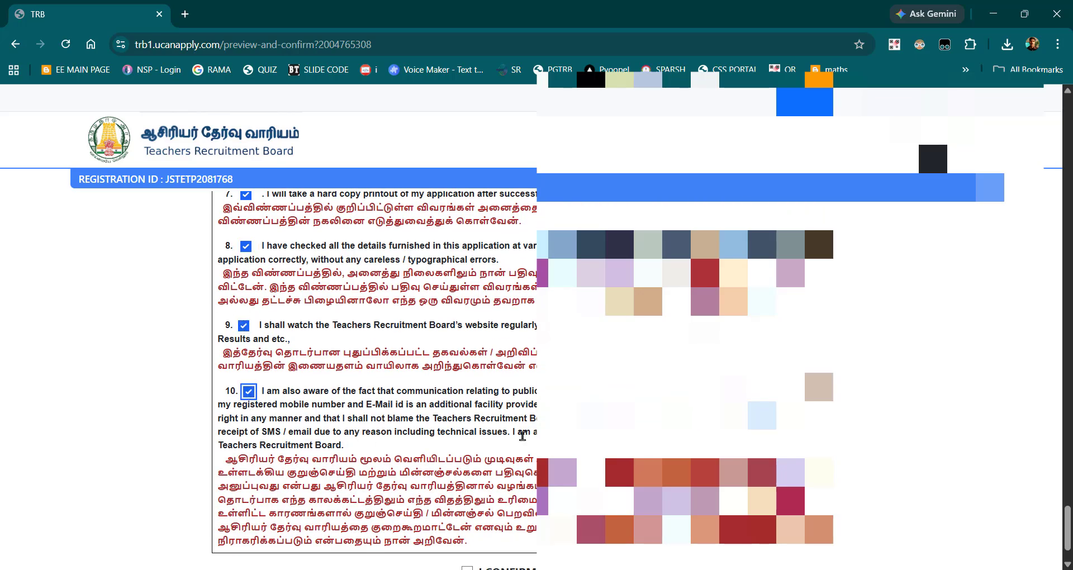
scroll(517, 442, "down", 1)
left_click(467, 501)
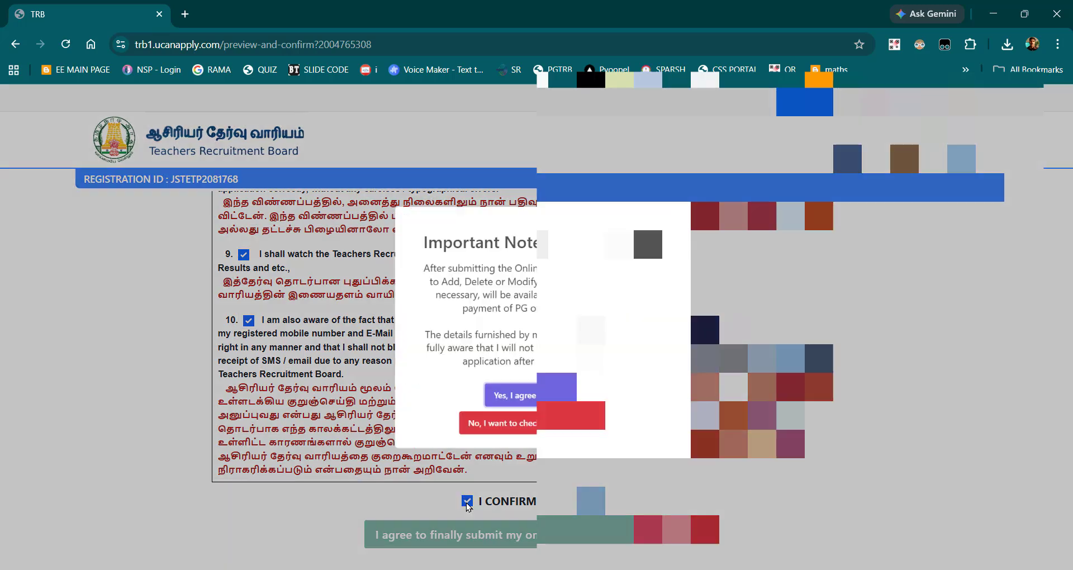
Step: Agree to both Important Note statements and submit the previewed application for its final review
left_click(551, 413)
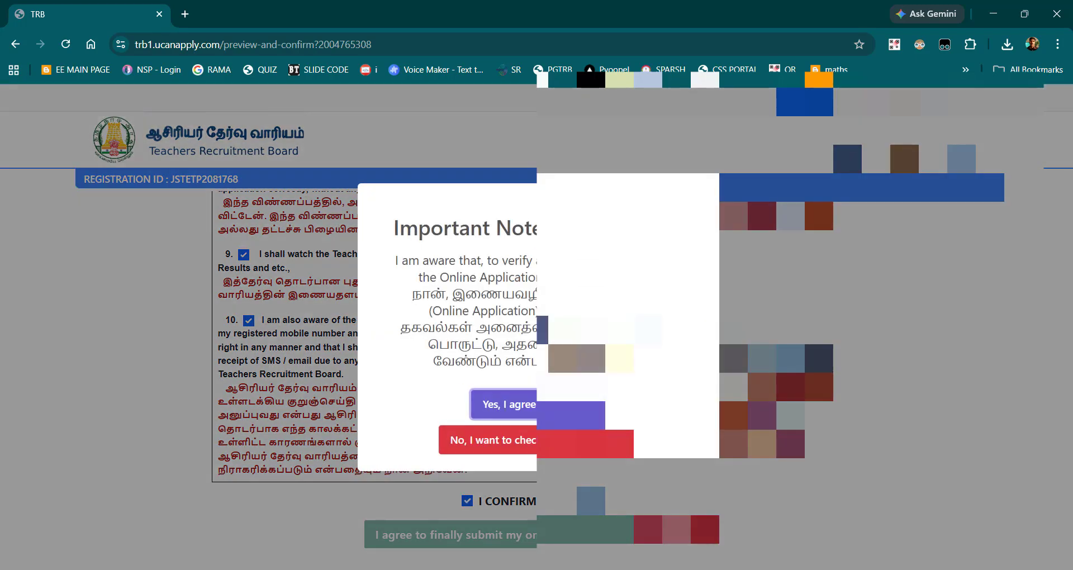
left_click(551, 413)
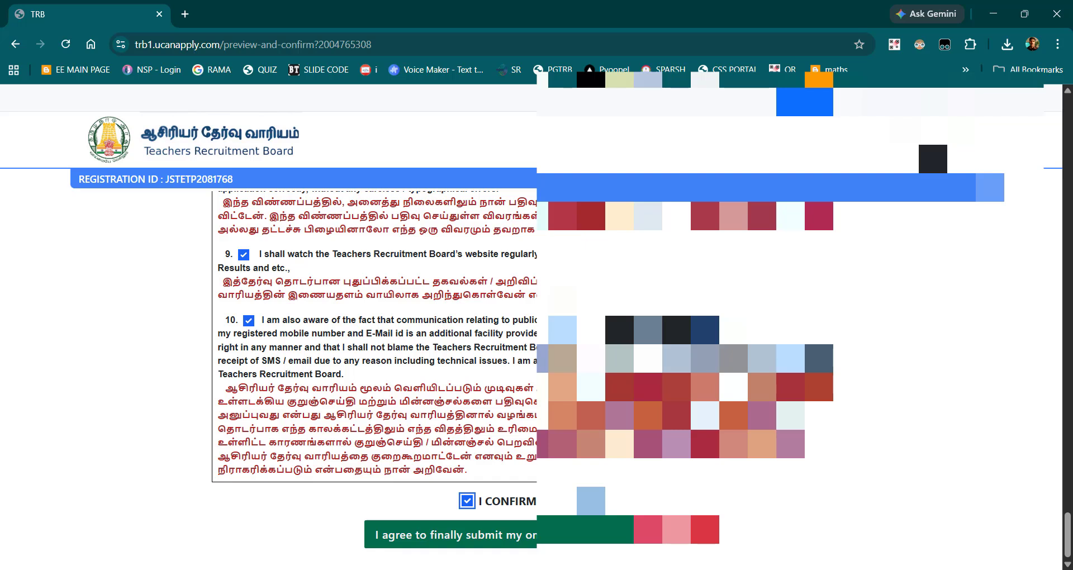
left_click(455, 535)
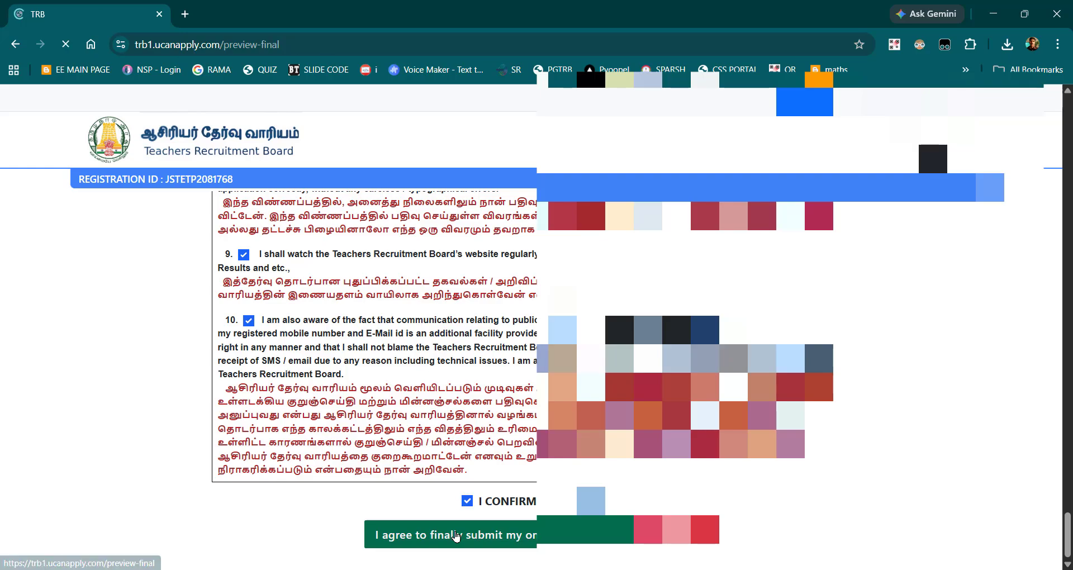
Step: Accept the declaration of having verified all the fields and tick the I CONFIRM statement on the final preview page
scroll(369, 336, "down", 20)
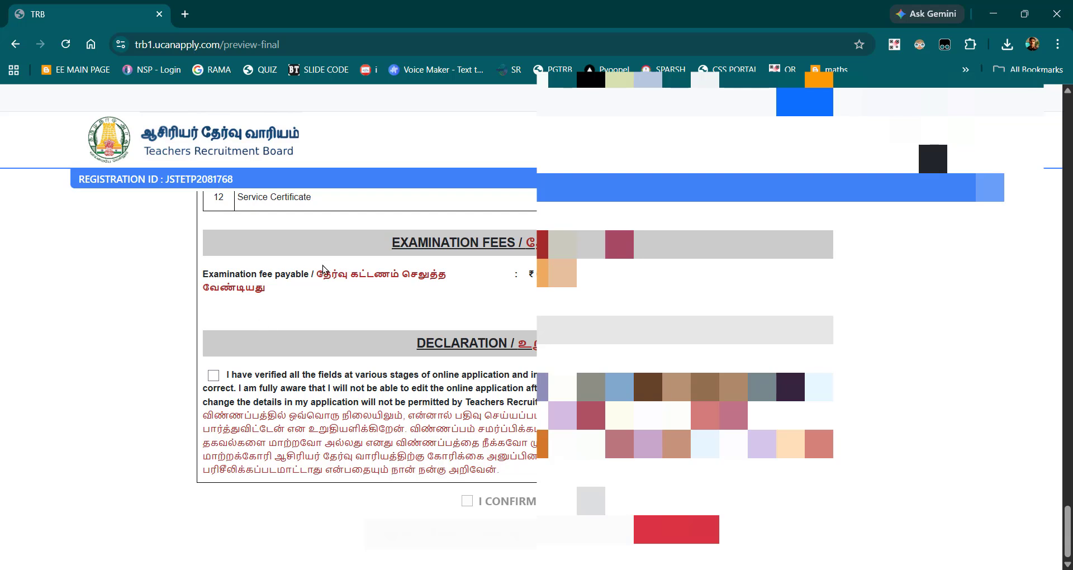
scroll(332, 271, "up", 2)
scroll(334, 272, "up", 1)
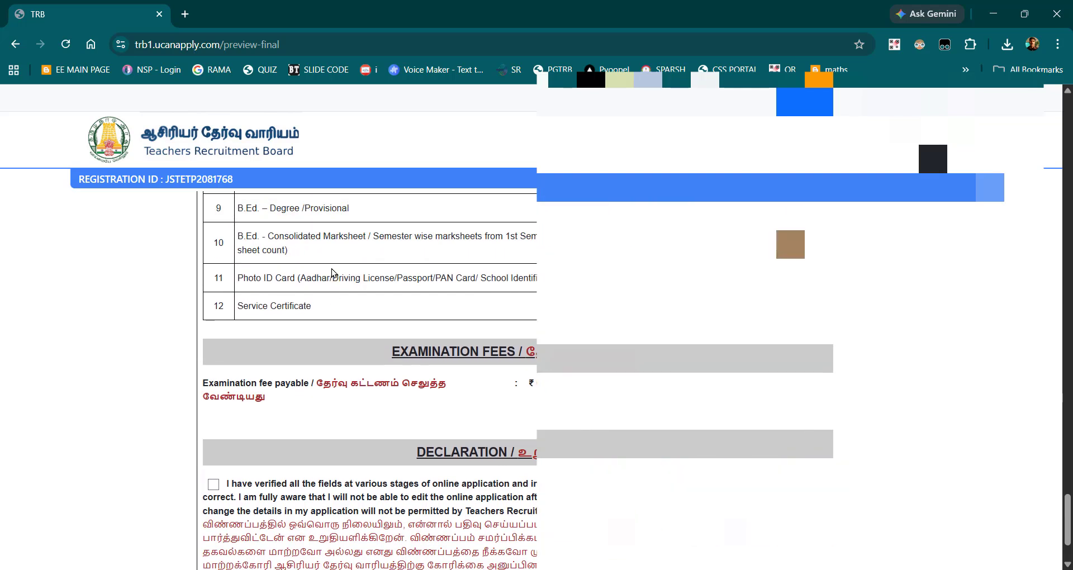
left_click(214, 484)
scroll(213, 483, "down", 2)
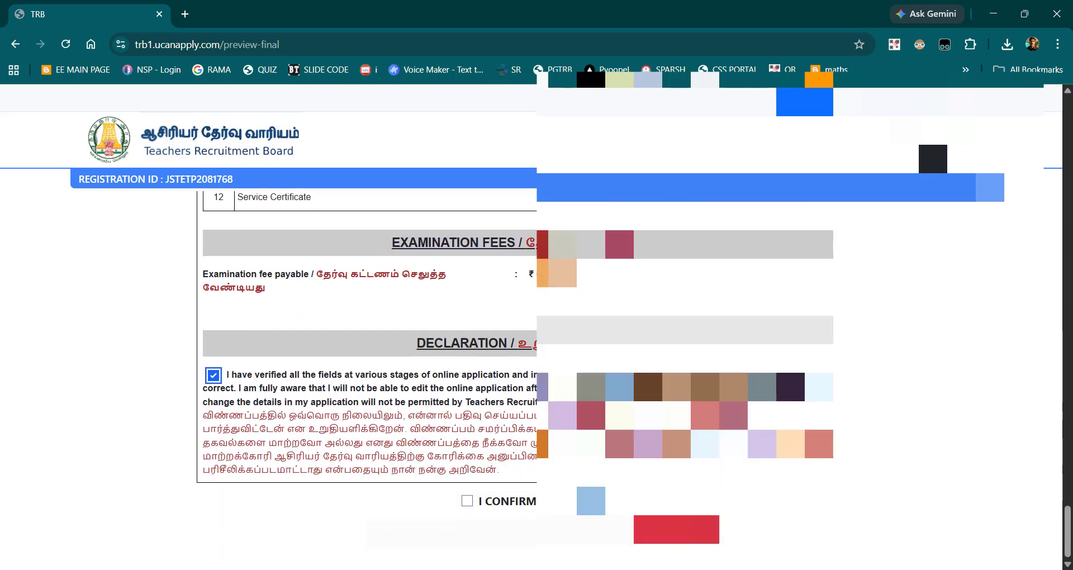
left_click(467, 500)
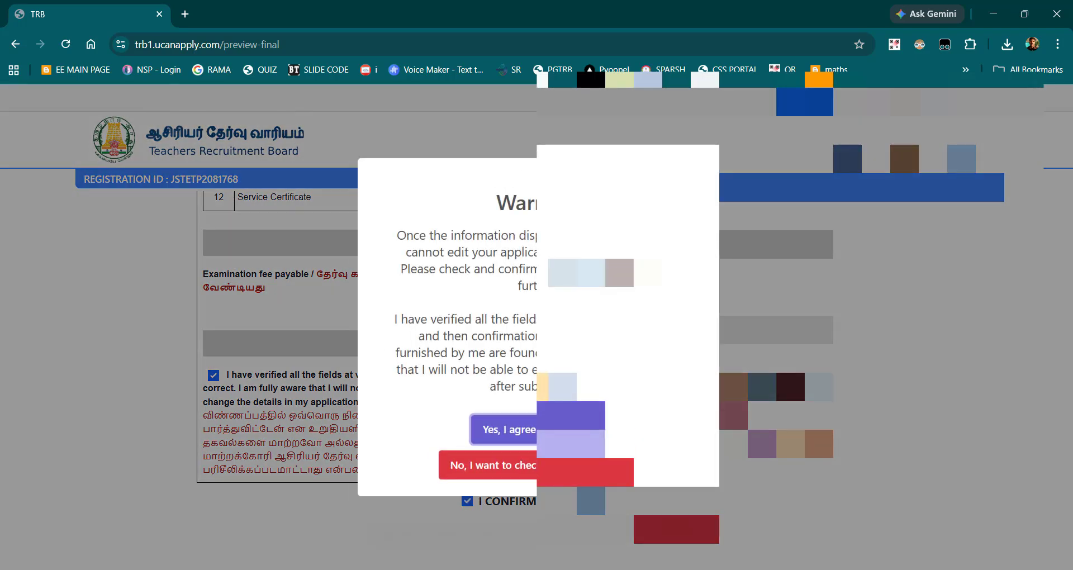
Step: Agree to both warnings about no further edits and the verification print-out, and finally submit the application
left_click(534, 430)
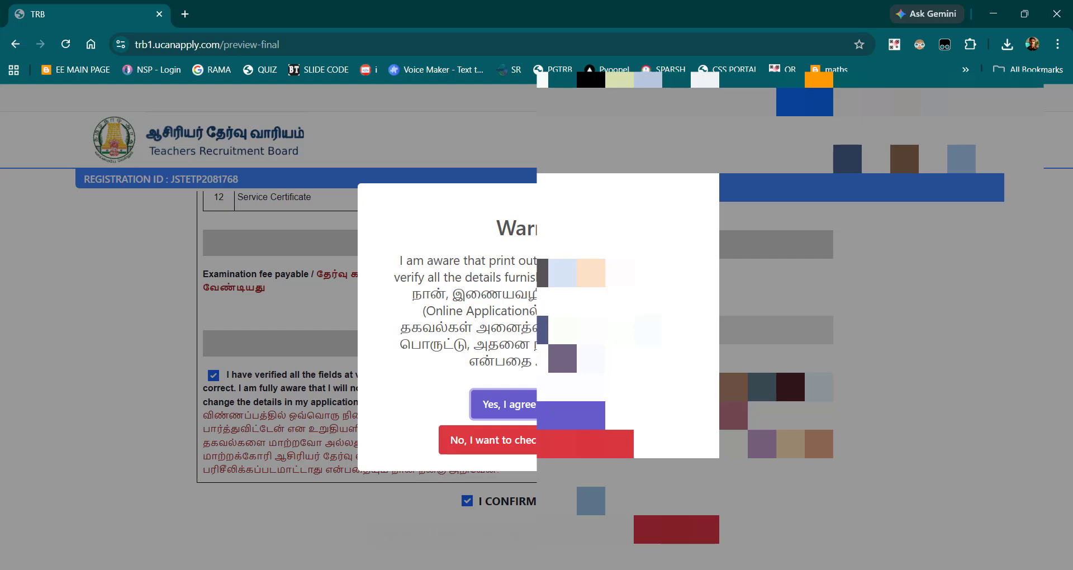
left_click(543, 405)
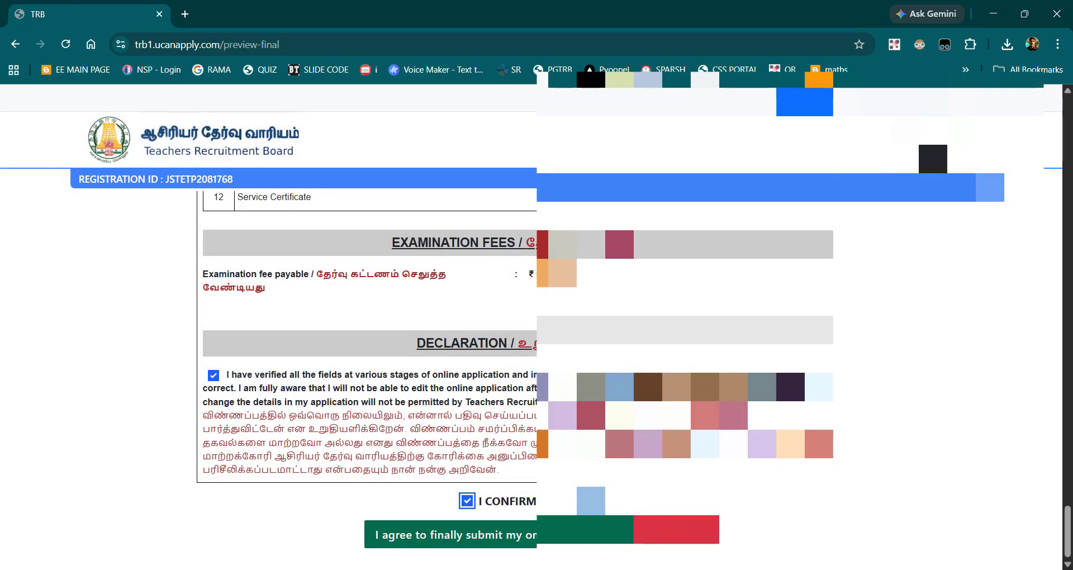
left_click(503, 535)
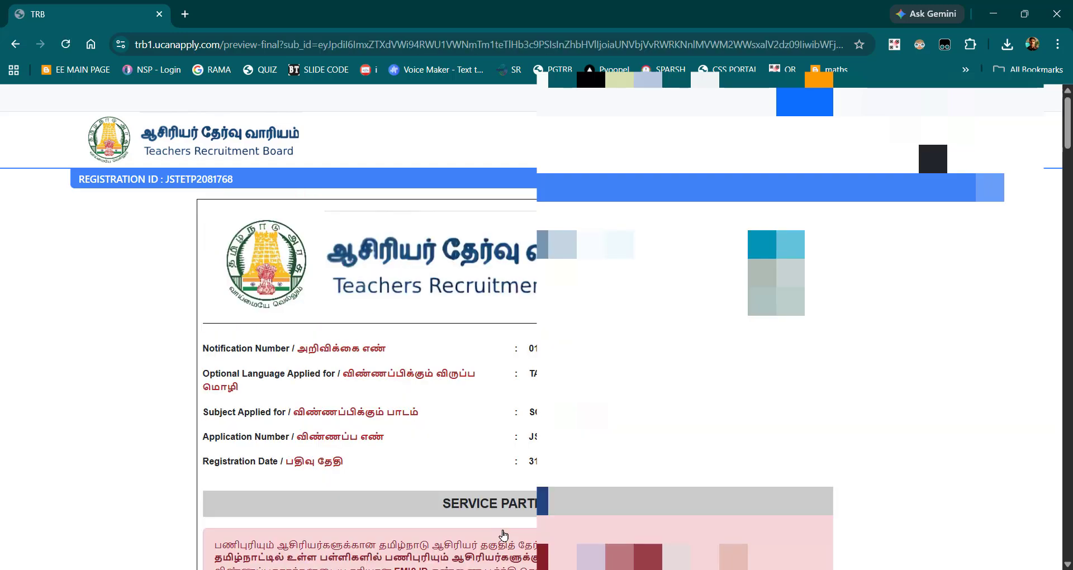
Step: Accept the verification declaration at the end of the submitted application and proceed to the fee payment page
scroll(368, 380, "down", 20)
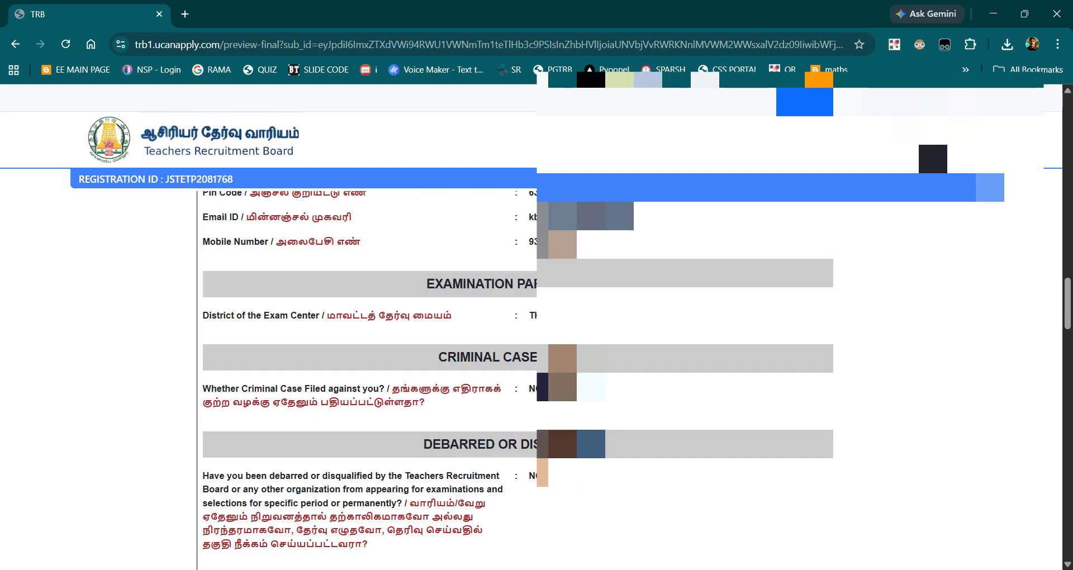
scroll(165, 424, "down", 2)
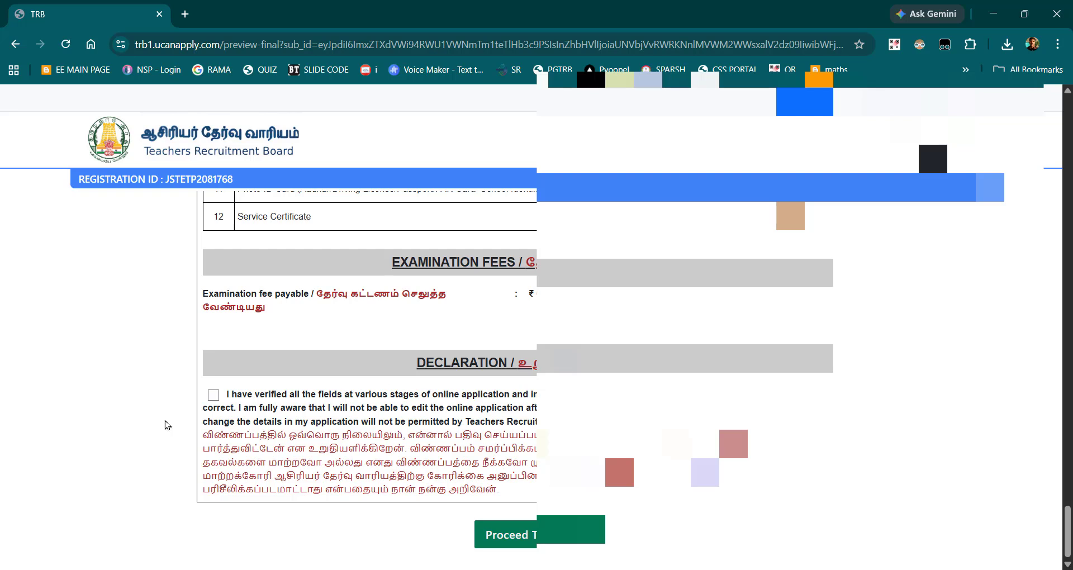
left_click(215, 396)
left_click(527, 533)
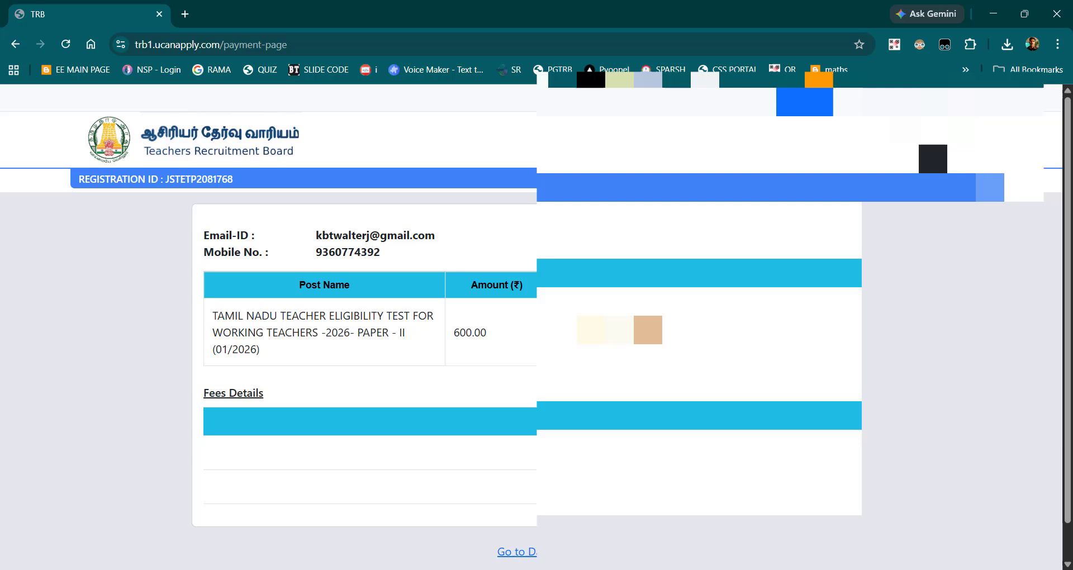
Step: Set the payment type to ONLINE, choose Debit Card as the payment method and proceed to pay the application fee
left_click(780, 337)
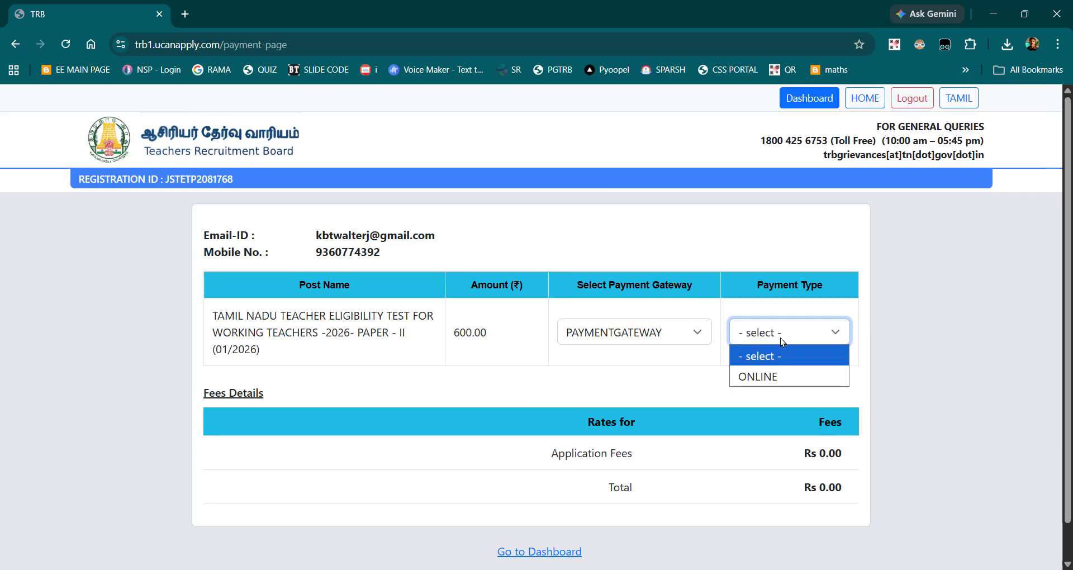
left_click(772, 373)
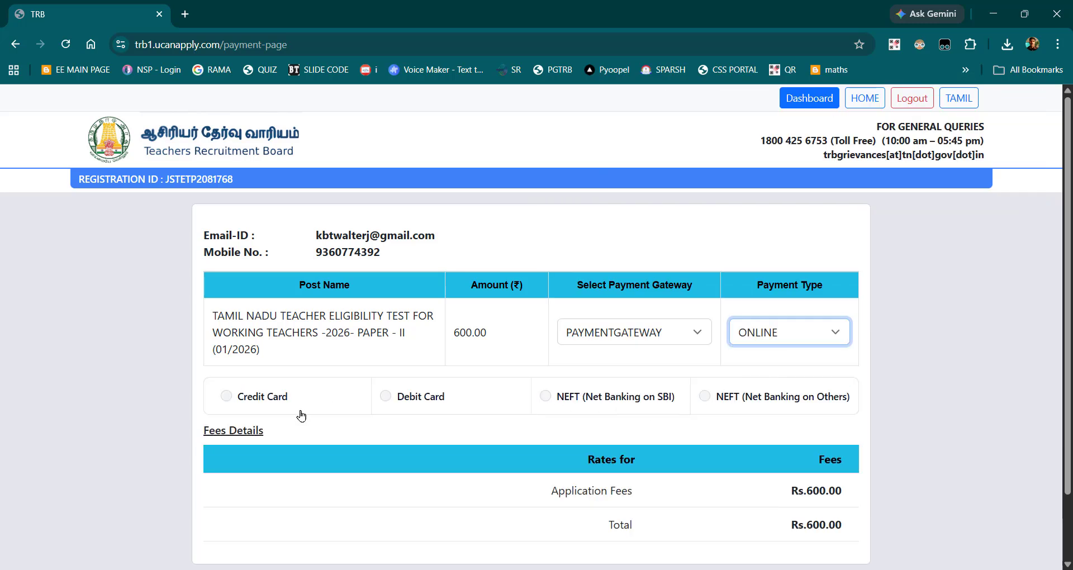
left_click(386, 397)
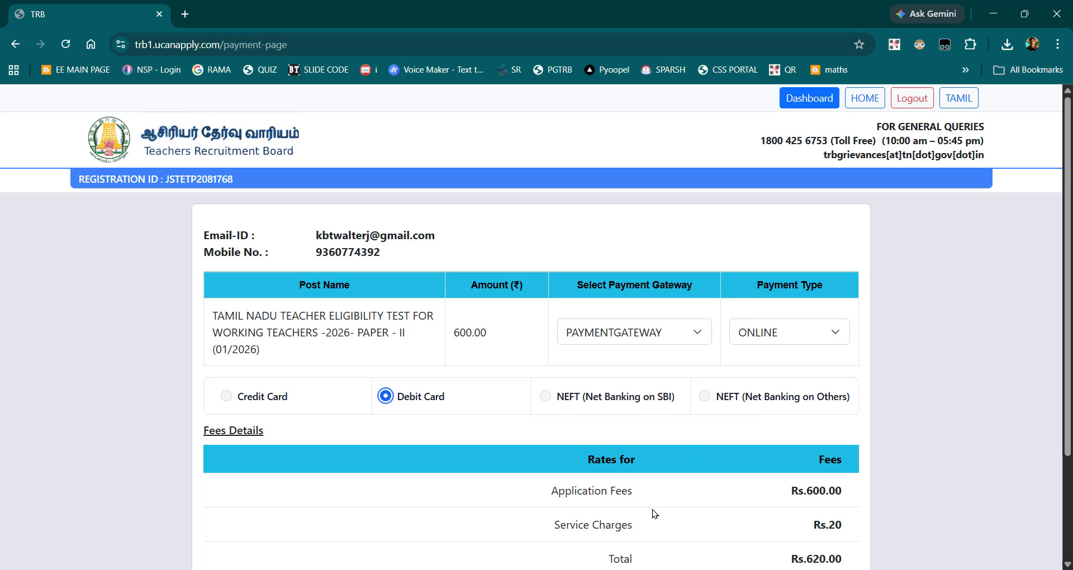
scroll(568, 501, "down", 2)
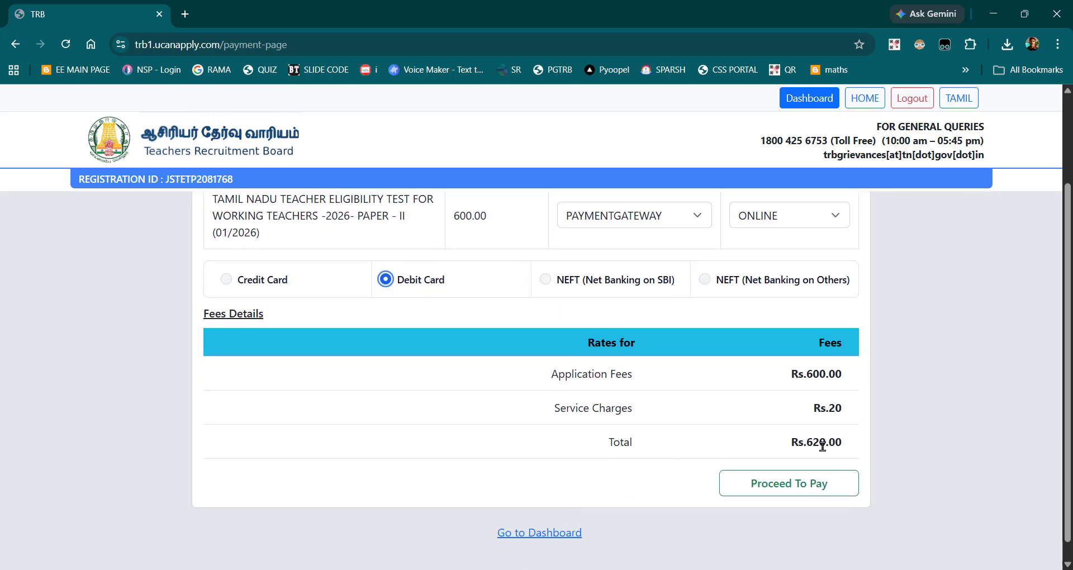
left_click(782, 485)
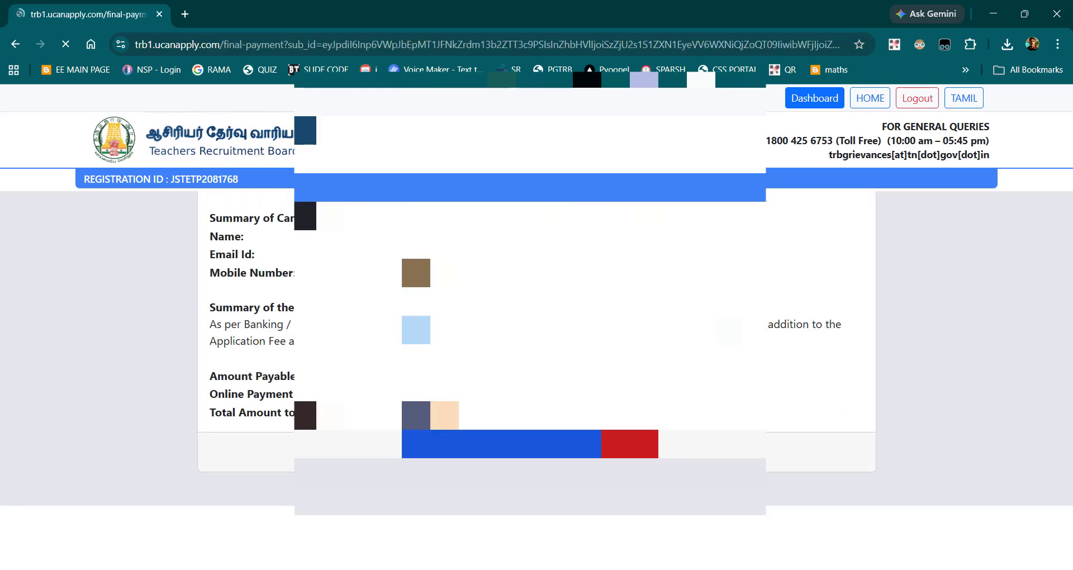
Step: Confirm the candidate and payment summary and complete the application fee payment in the Razorpay checkout
scroll(531, 335, "down", 2)
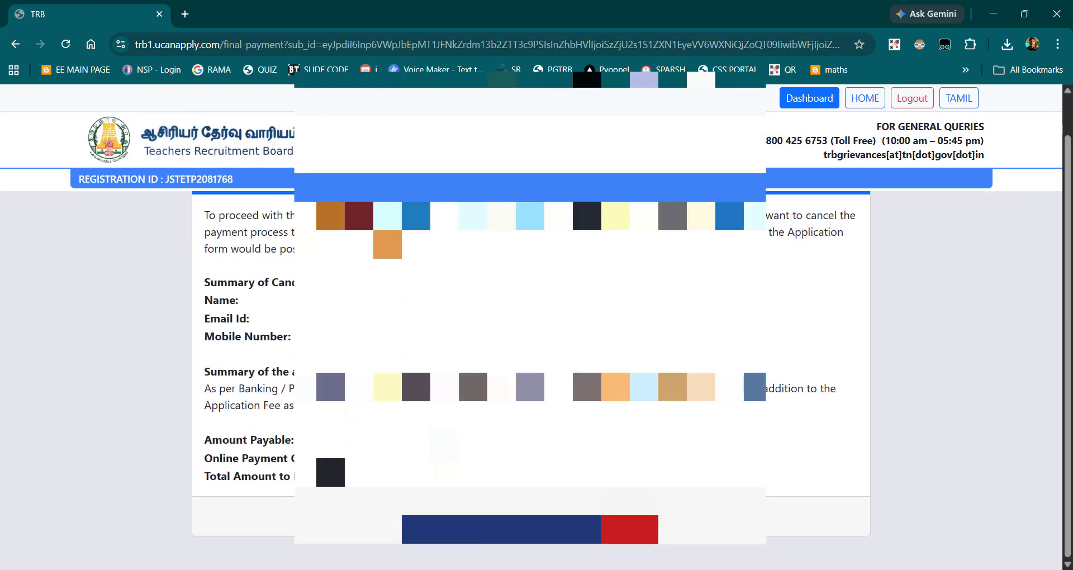
left_click(502, 529)
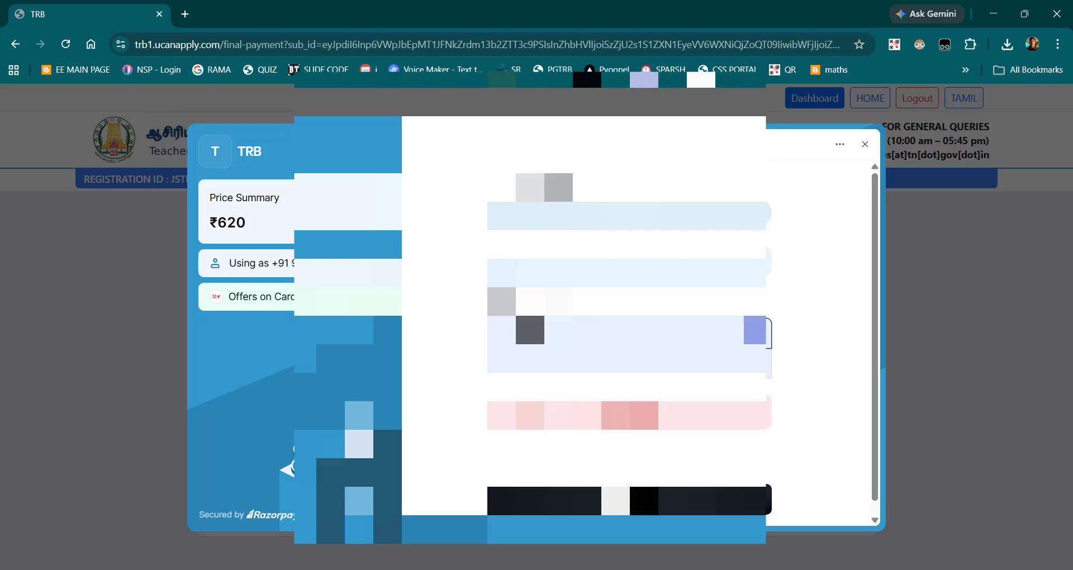
left_click(630, 500)
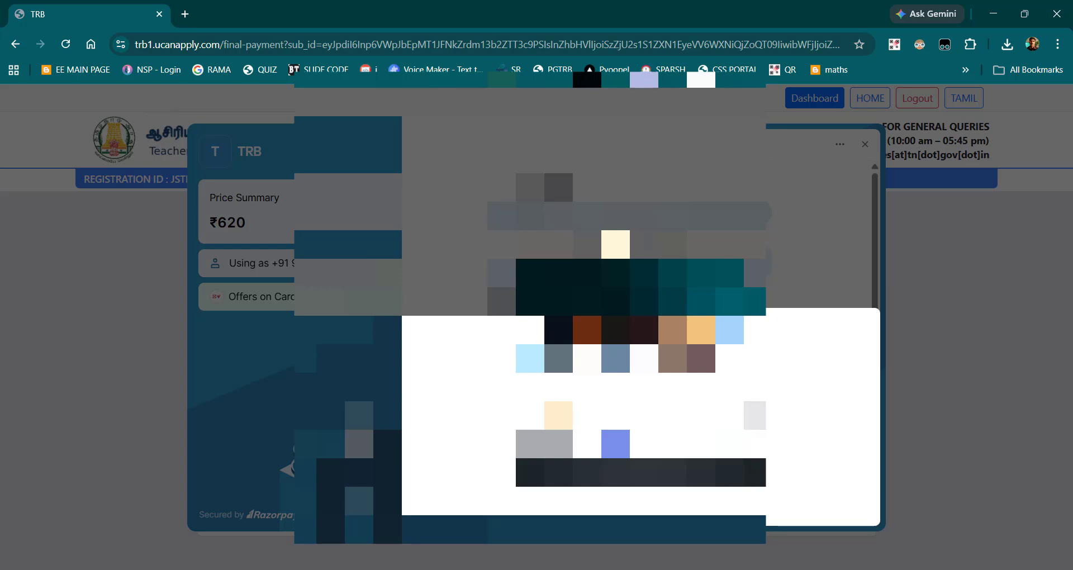
left_click(640, 472)
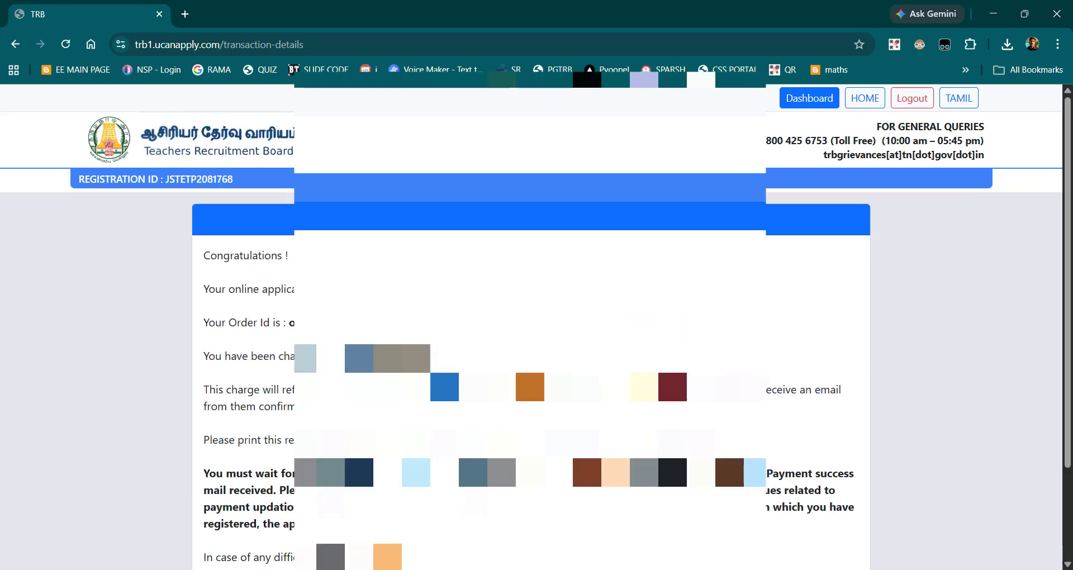
Step: Review the payment receipt, go to the candidate dashboard and open the submitted application for viewing
scroll(531, 380, "down", 1)
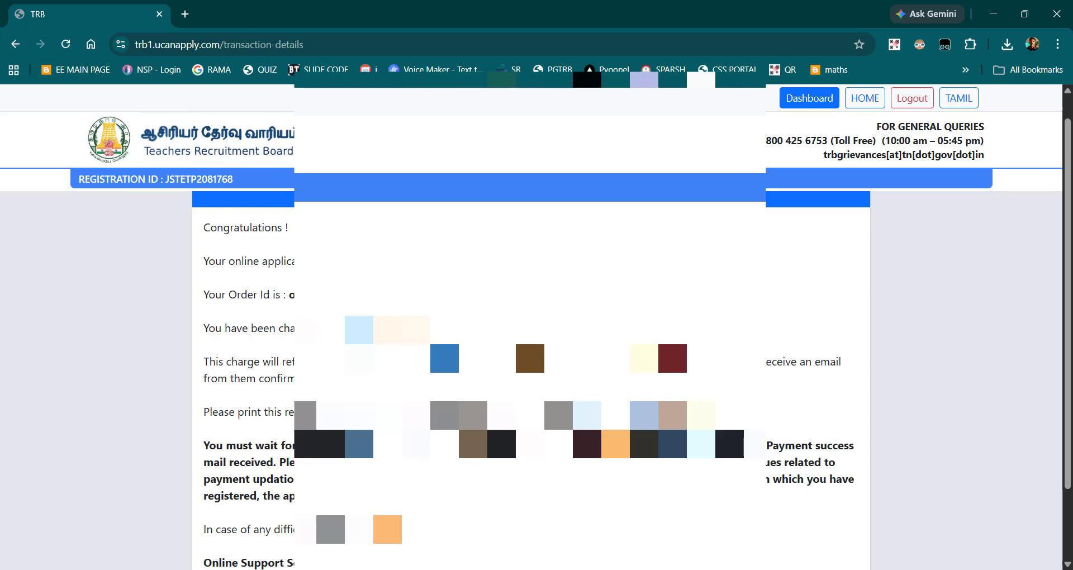
scroll(530, 379, "down", 2)
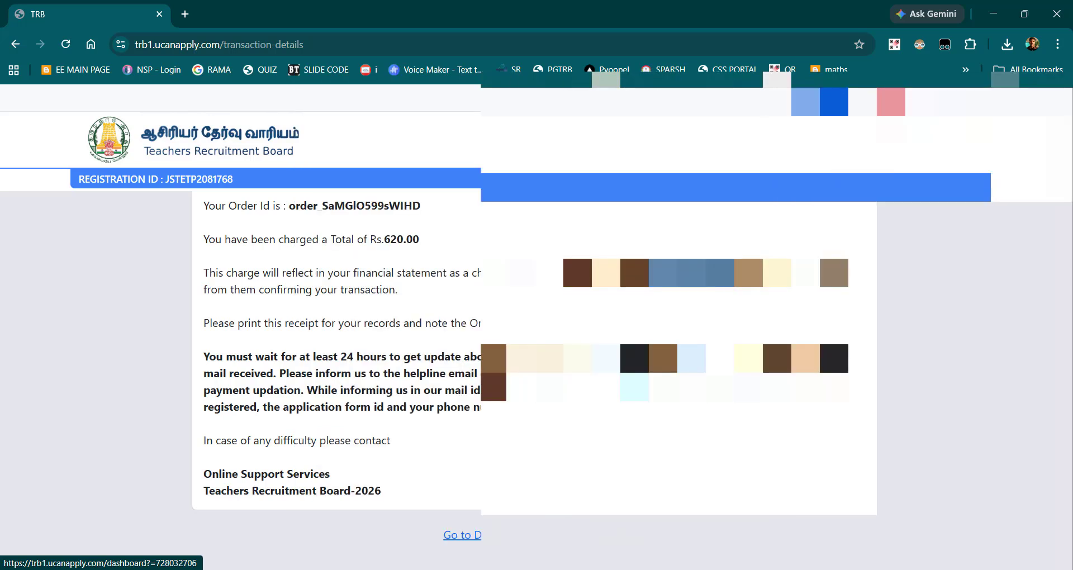
left_click(462, 535)
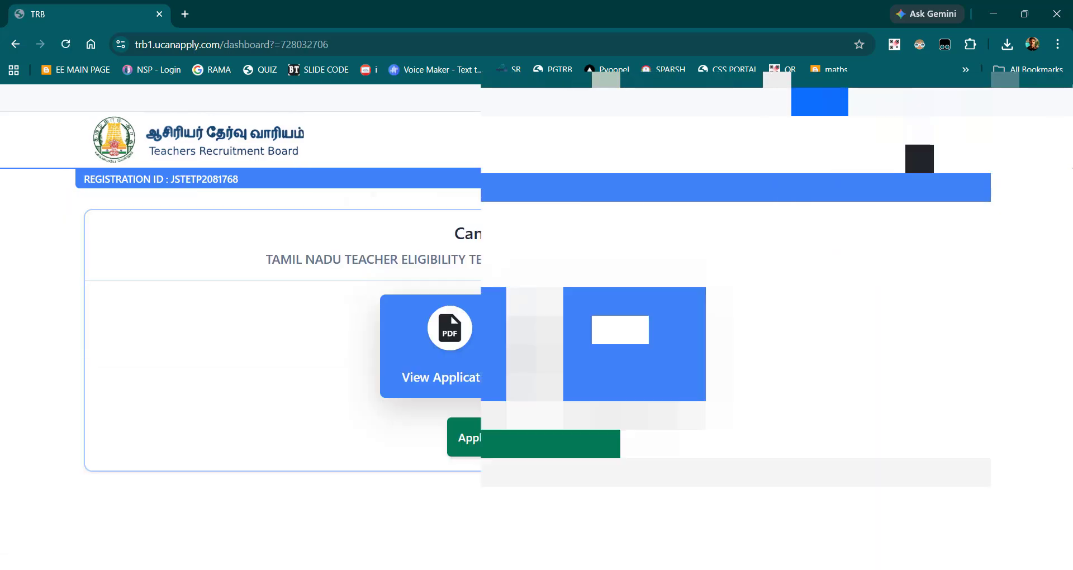
left_click(475, 378)
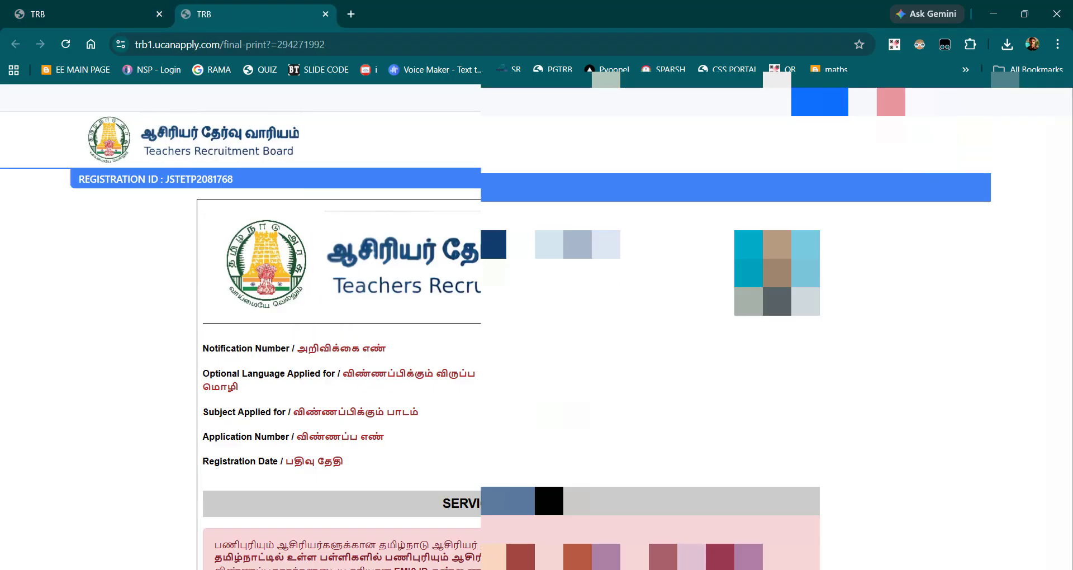
Step: Print the submitted application to a file saved on the DOCS (F:) drive and return to the candidate dashboard
scroll(503, 379, "down", 15)
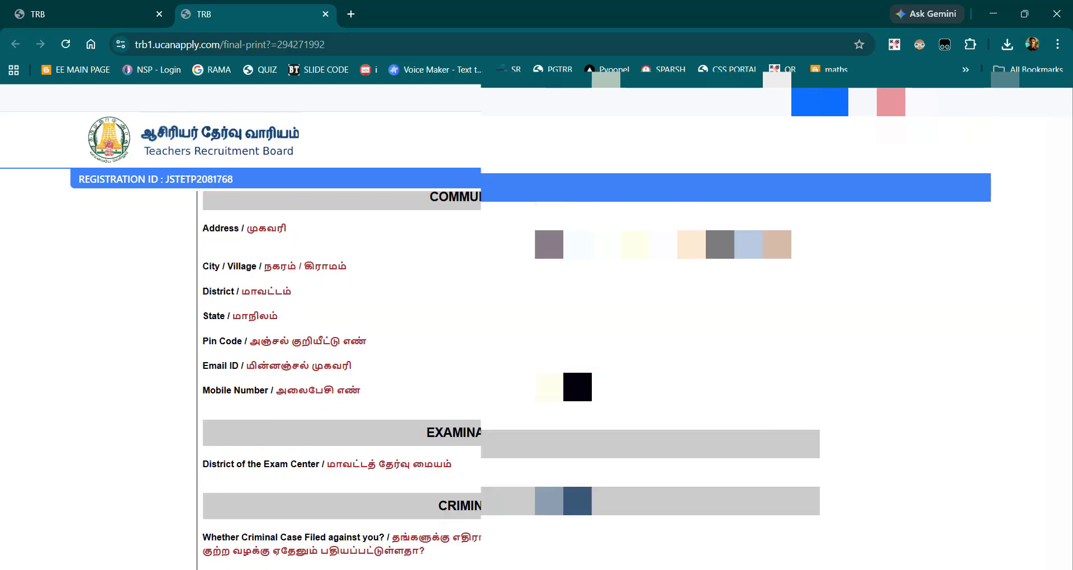
scroll(502, 380, "down", 20)
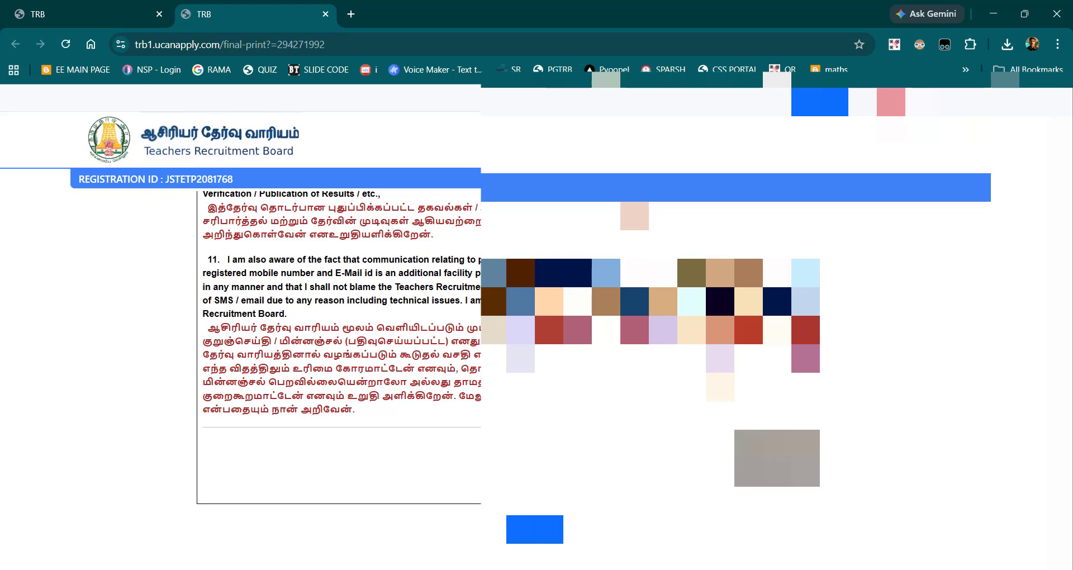
left_click(530, 528)
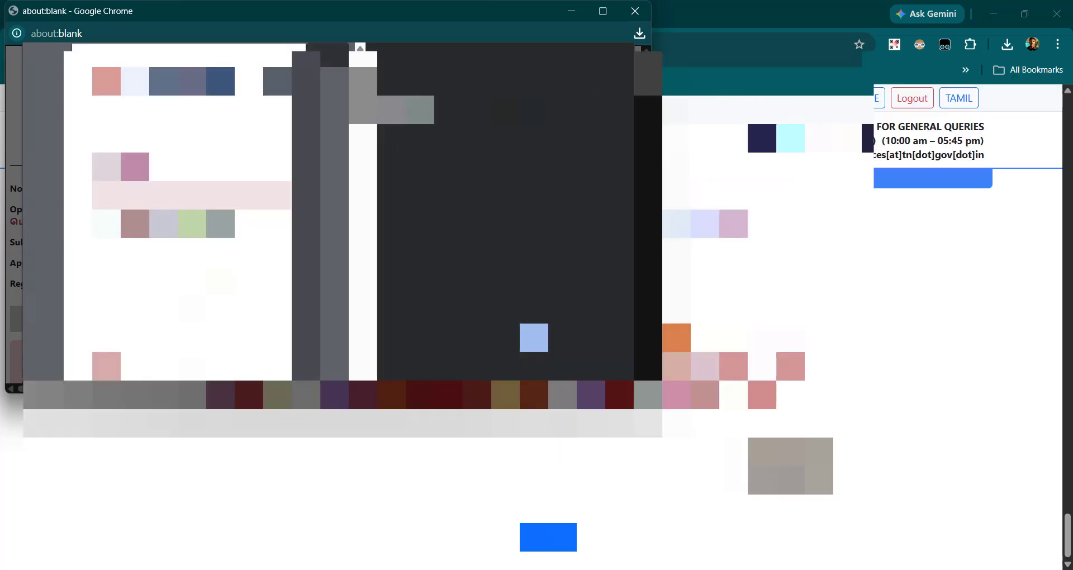
left_click(539, 350)
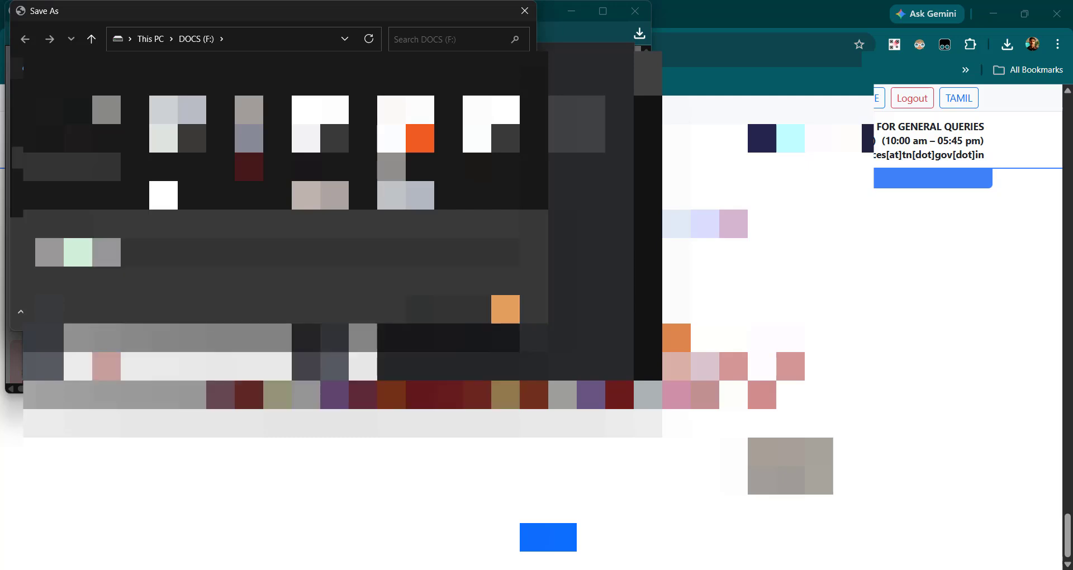
left_click(434, 311)
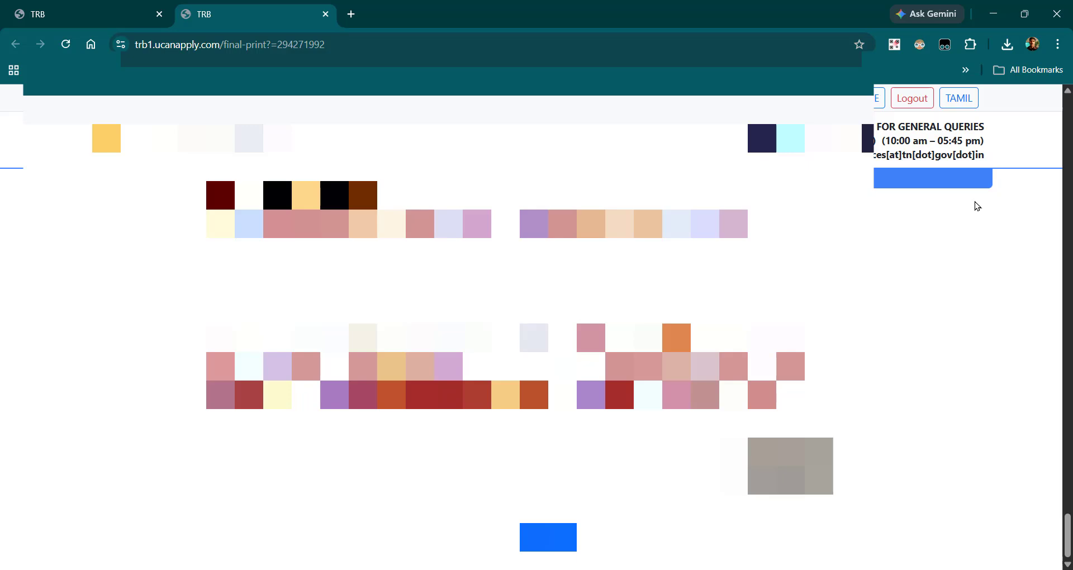
left_click(875, 100)
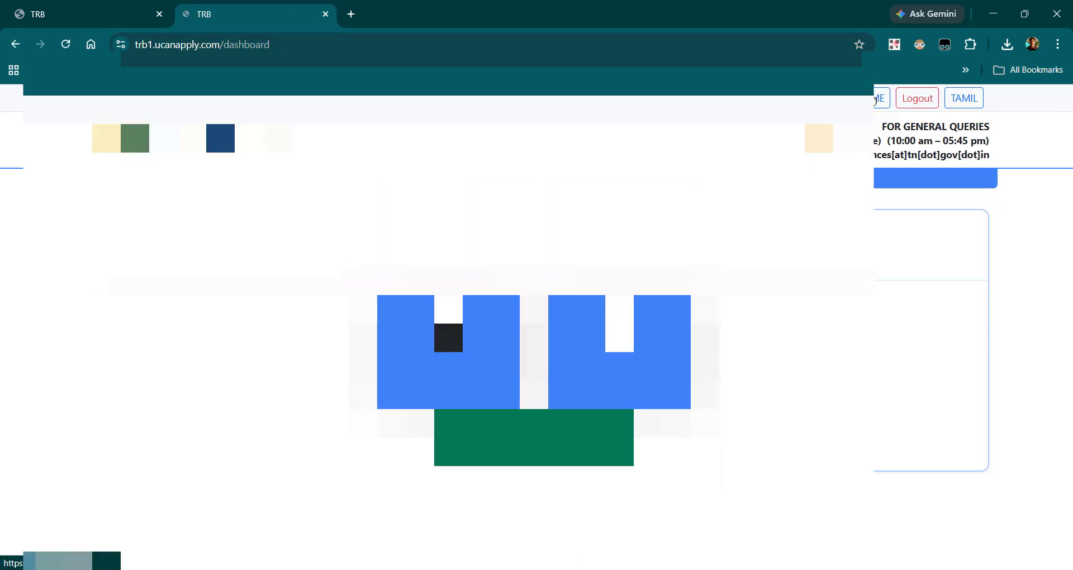